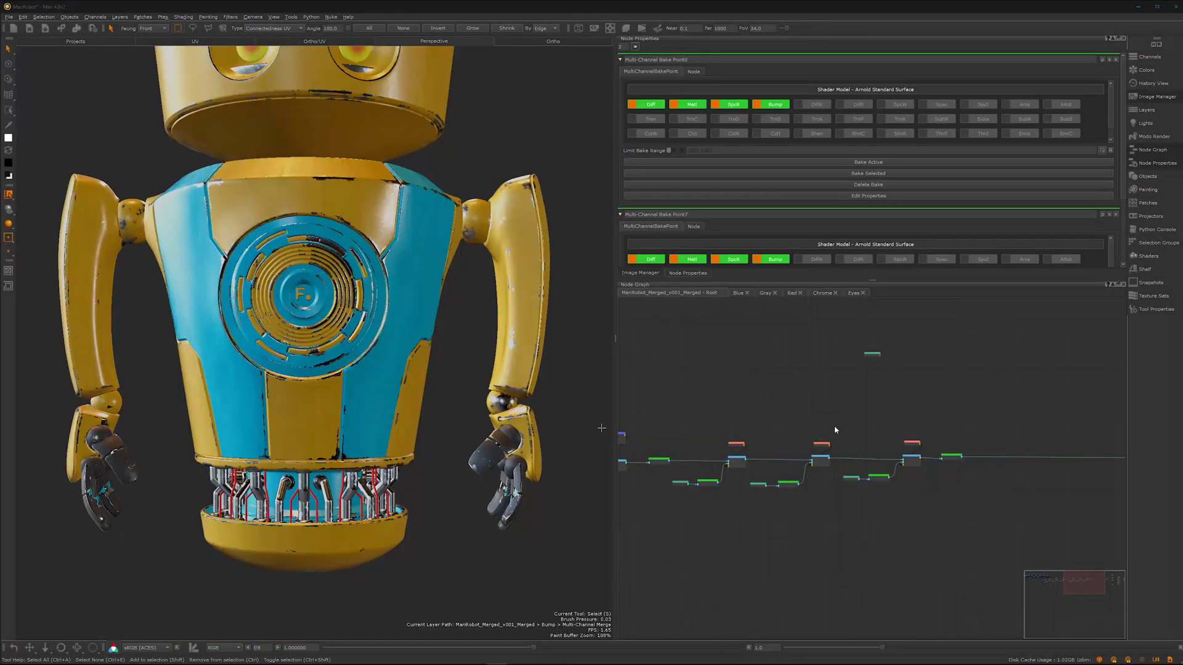
Examine the textured robot's torso, the pipes at its waist and its arms from several angles
mouse_move(810, 509)
alt+right_down()
mouse_move(716, 531)
mouse_move(790, 507)
alt+right_up()
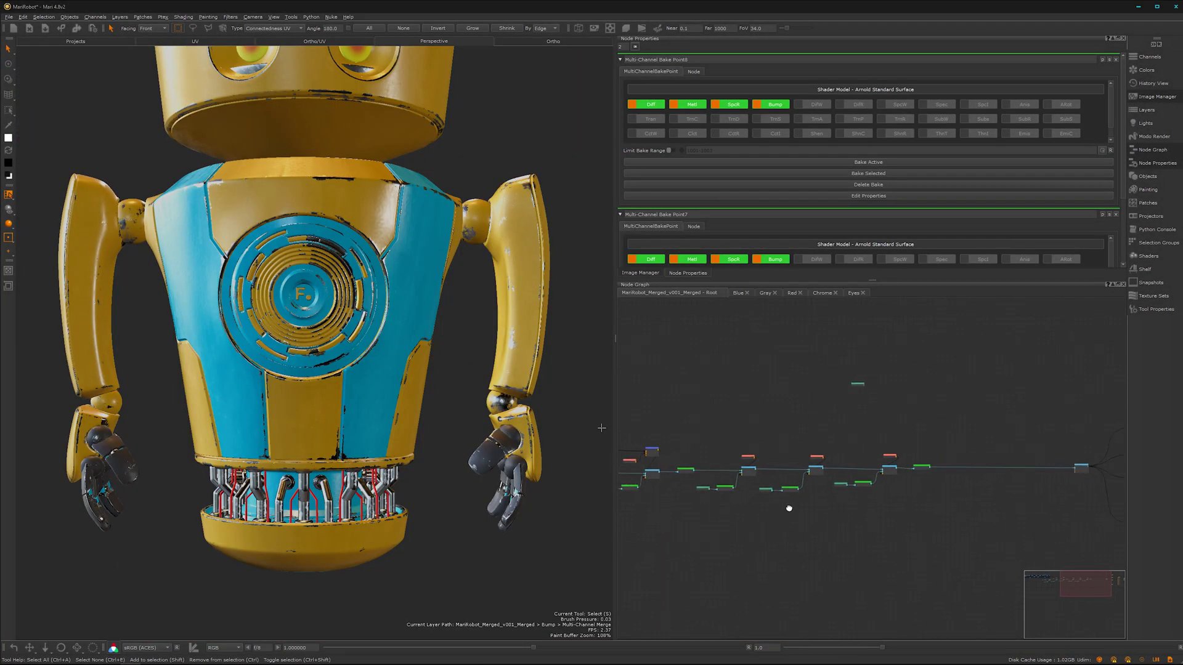
middle_drag(789, 507, 827, 530)
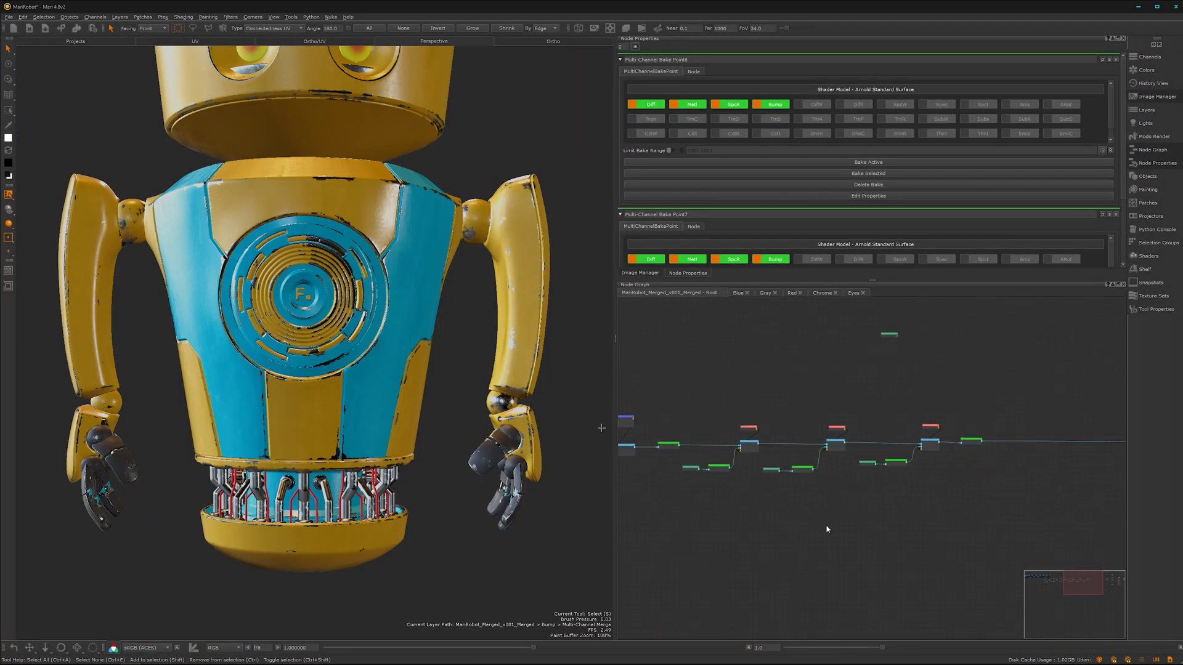
alt+middle_drag(386, 543, 413, 469)
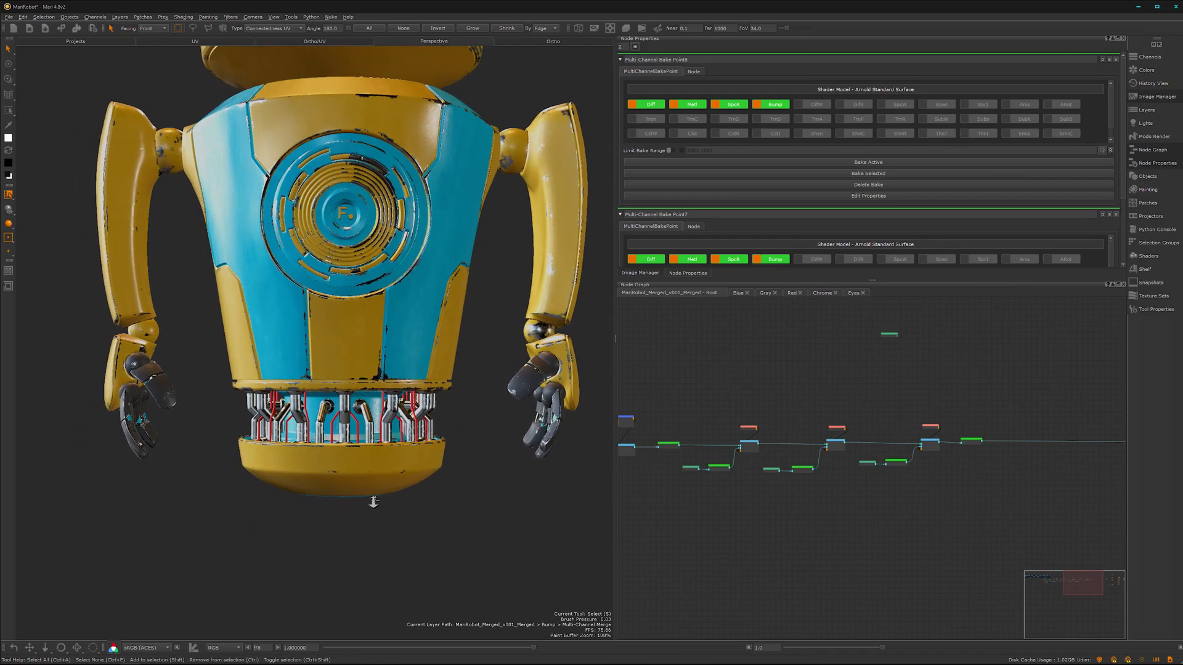
alt+right_drag(372, 501, 420, 578)
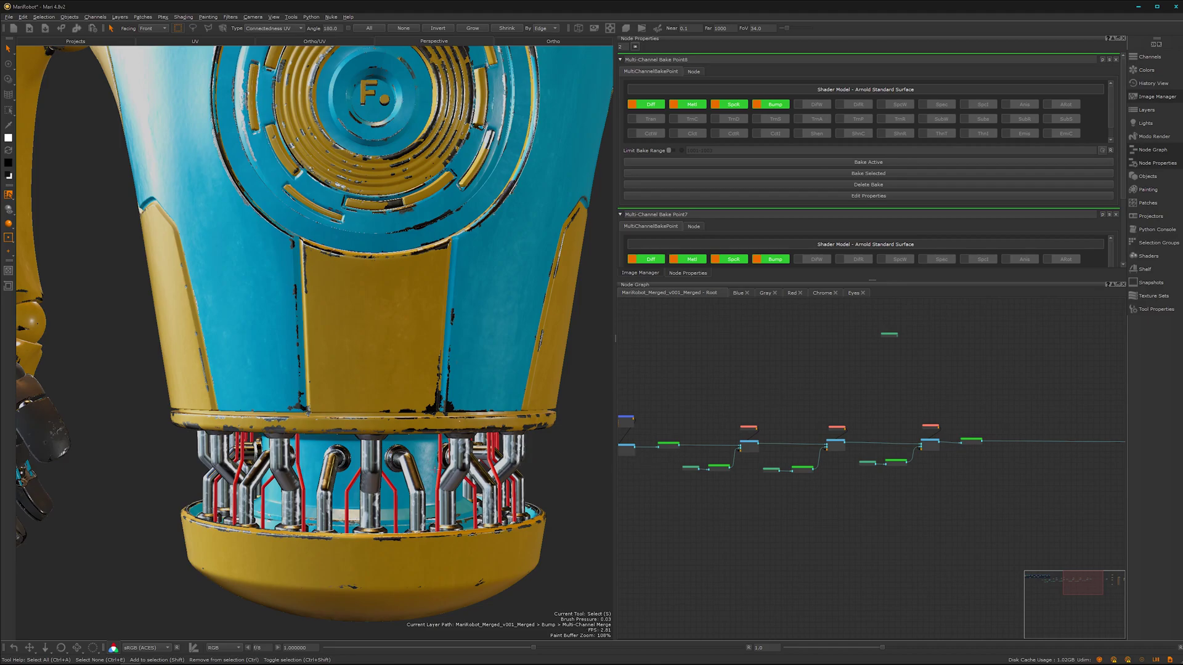
scroll(408, 519, up, 8)
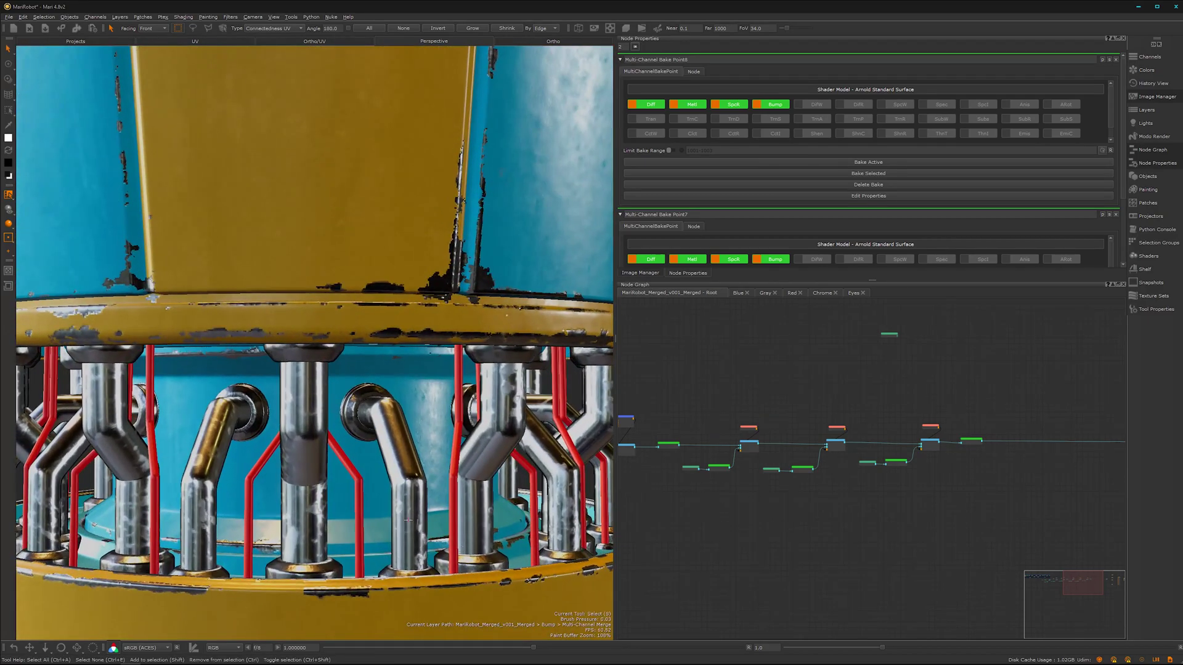
middle_drag(365, 511, 371, 523)
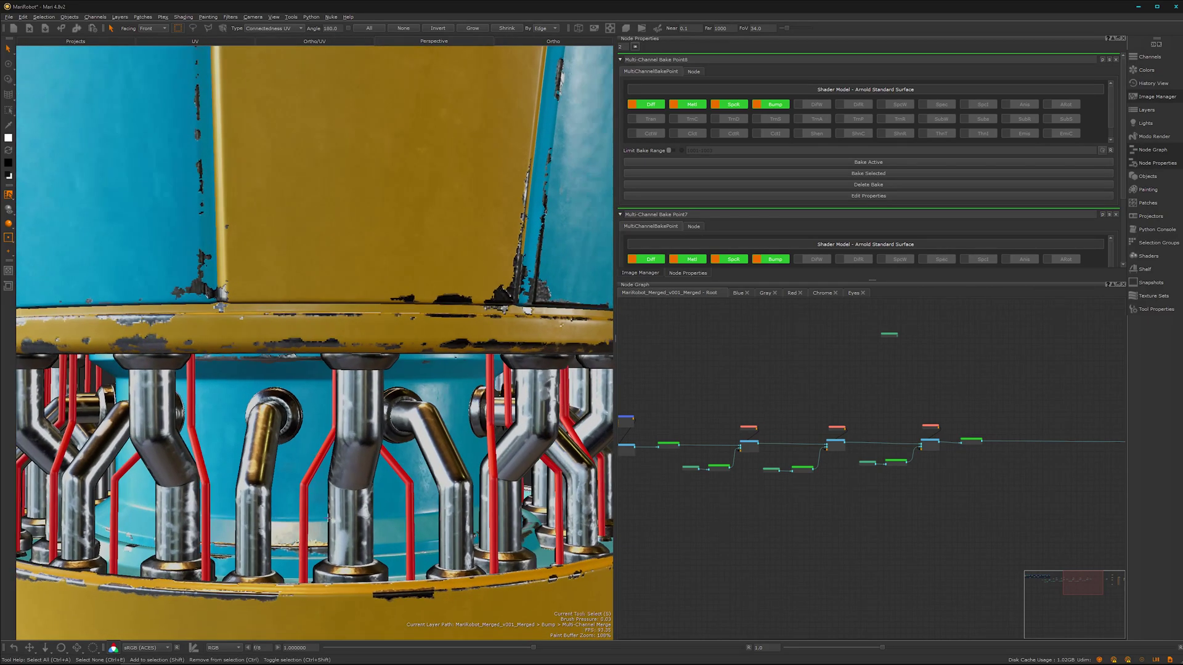
scroll(328, 520, down, 10)
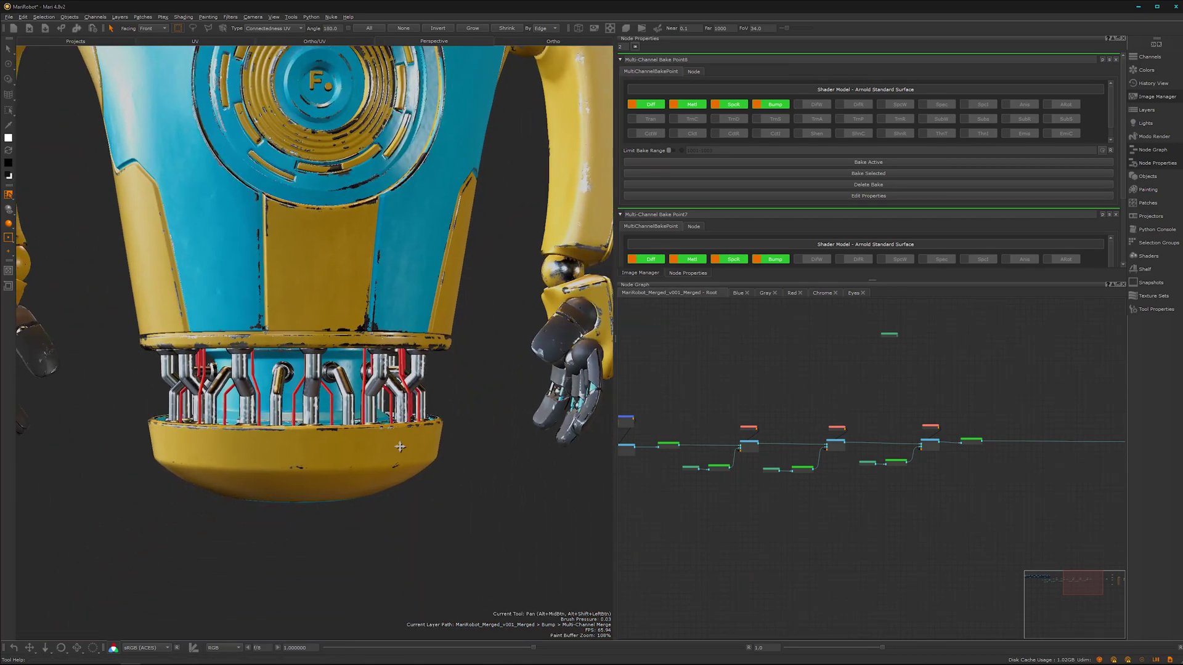
alt+middle_drag(400, 447, 361, 578)
alt+drag(468, 414, 382, 414)
alt+middle_drag(382, 415, 384, 456)
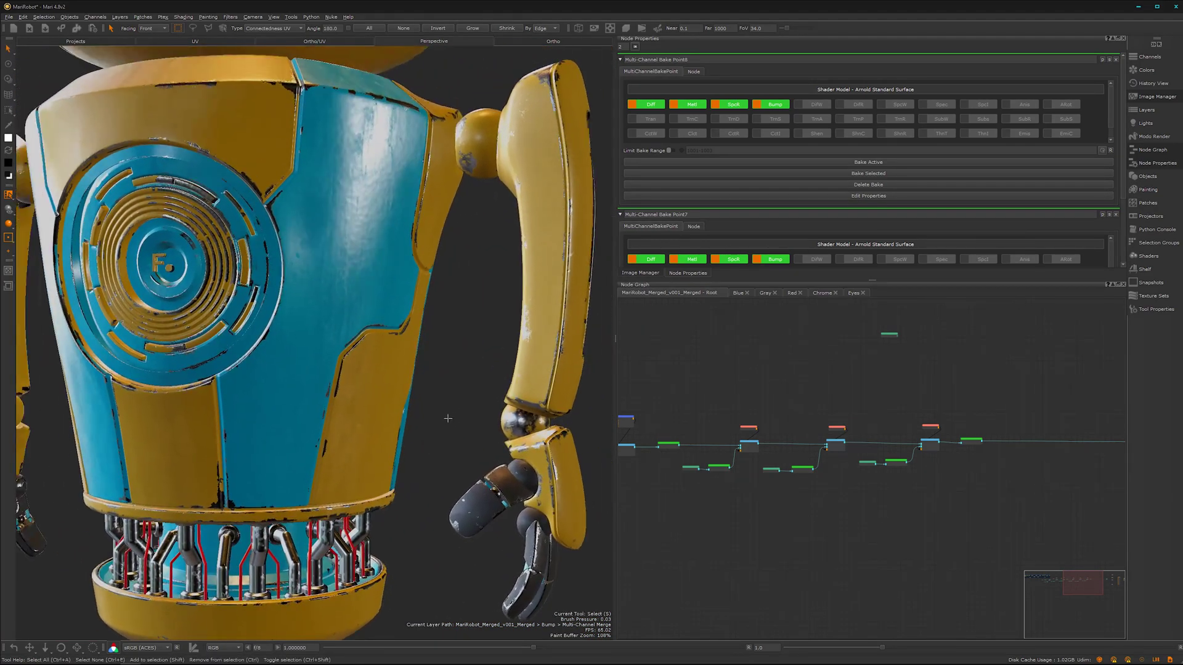
alt+right_drag(448, 418, 425, 432)
alt+drag(339, 483, 377, 483)
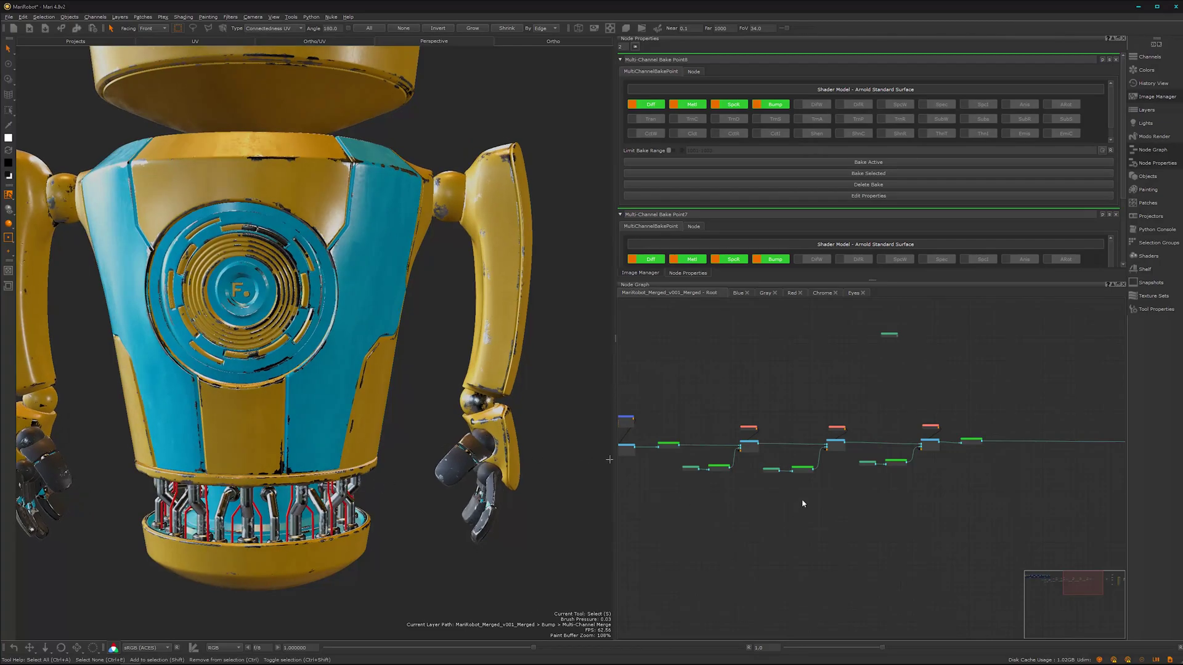
Examine the chain of Multi-Channel Merge and Bake Point nodes in the node graph alongside the robot
alt+right_drag(802, 513, 882, 498)
alt+middle_drag(784, 541, 893, 555)
alt+right_drag(801, 534, 901, 499)
alt+middle_drag(979, 436, 885, 449)
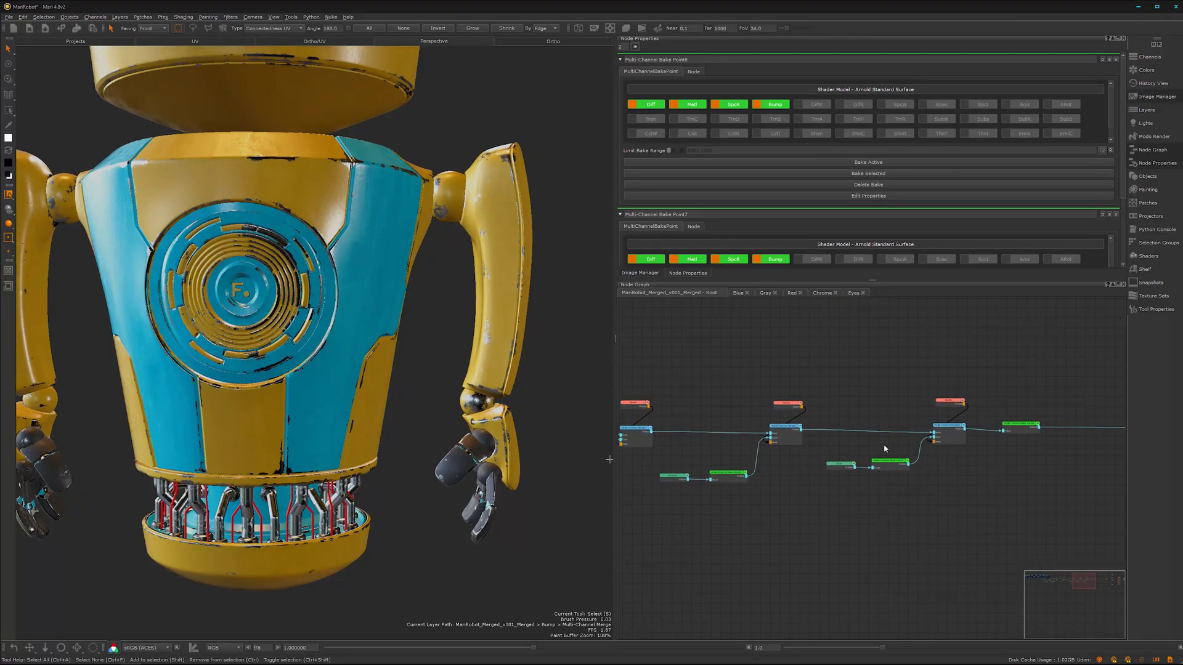
alt+right_drag(930, 473, 829, 510)
mouse_move(903, 493)
alt+middle_down()
mouse_move(820, 496)
mouse_move(903, 481)
alt+middle_up()
alt+drag(238, 386, 509, 451)
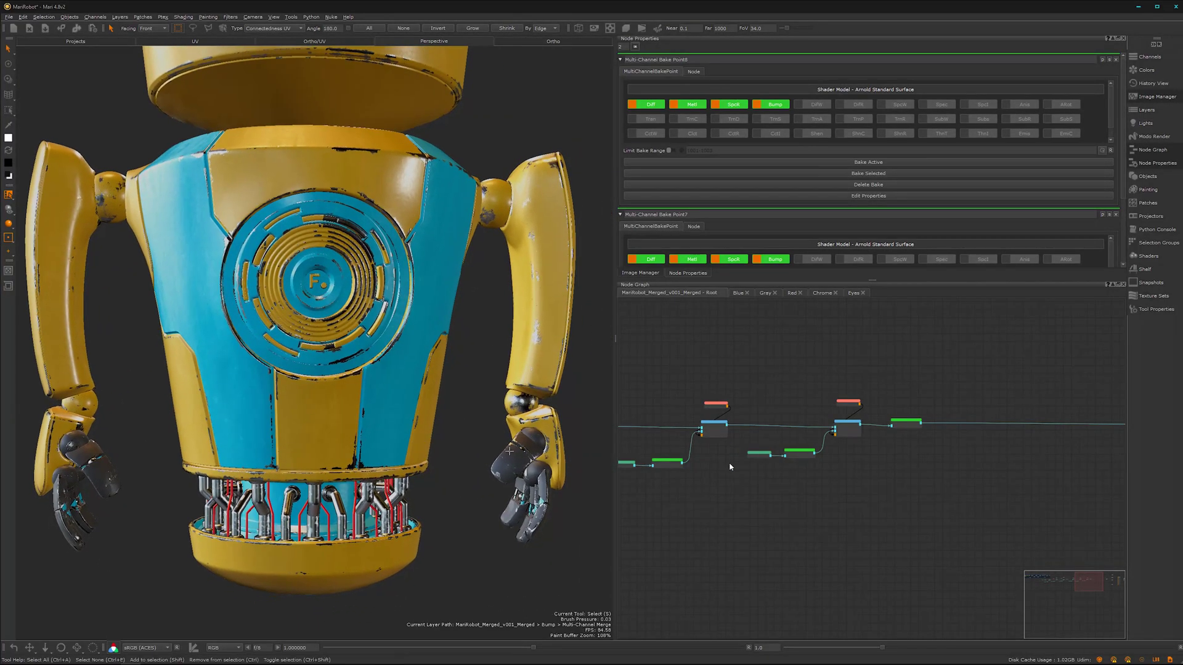
Show the Glass selection group and inspect the covers over the robot's chest, waist and eyes
click(1158, 242)
click(940, 273)
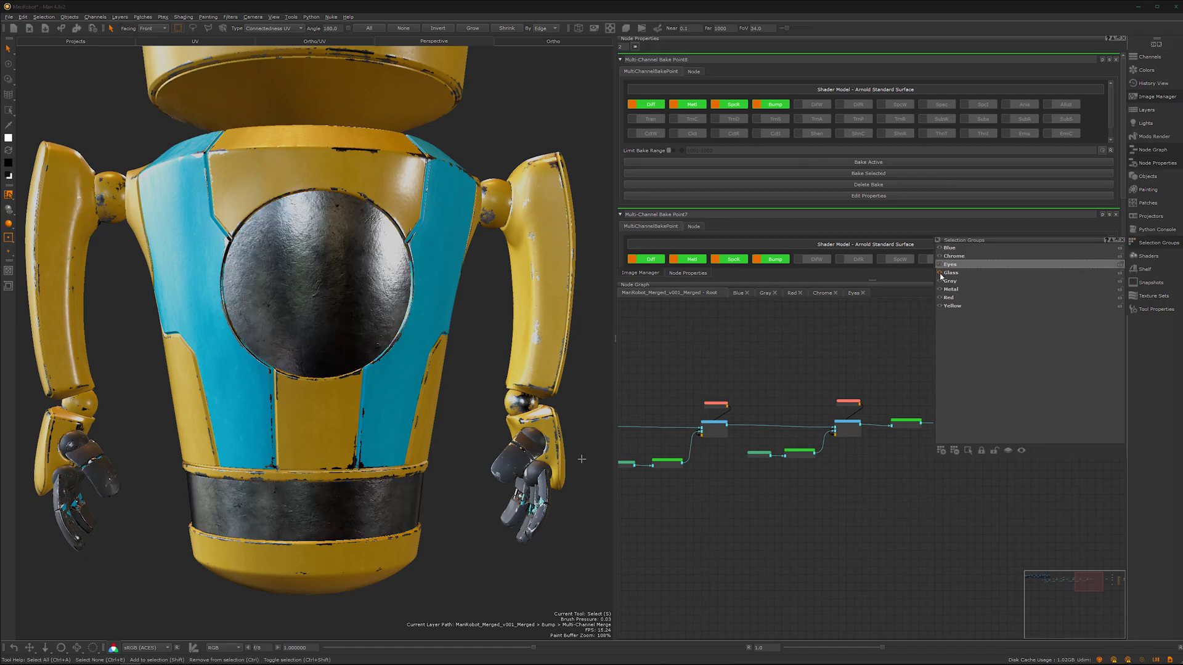
alt+middle_drag(343, 432, 374, 448)
alt+drag(373, 449, 372, 463)
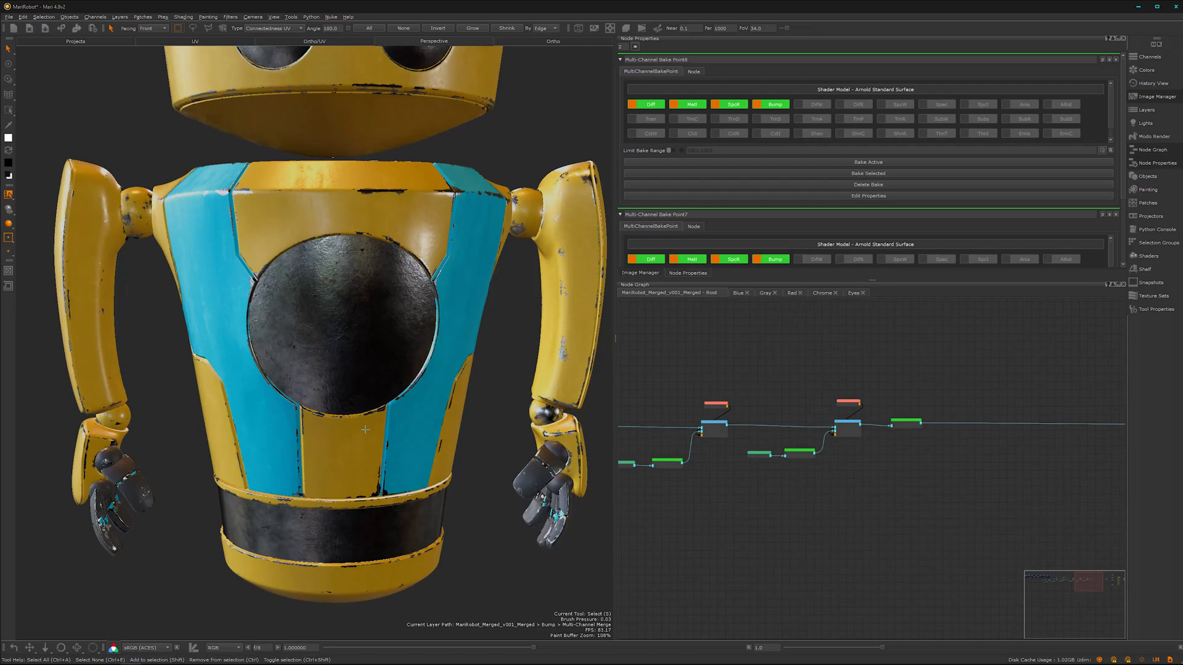
scroll(370, 441, up, 5)
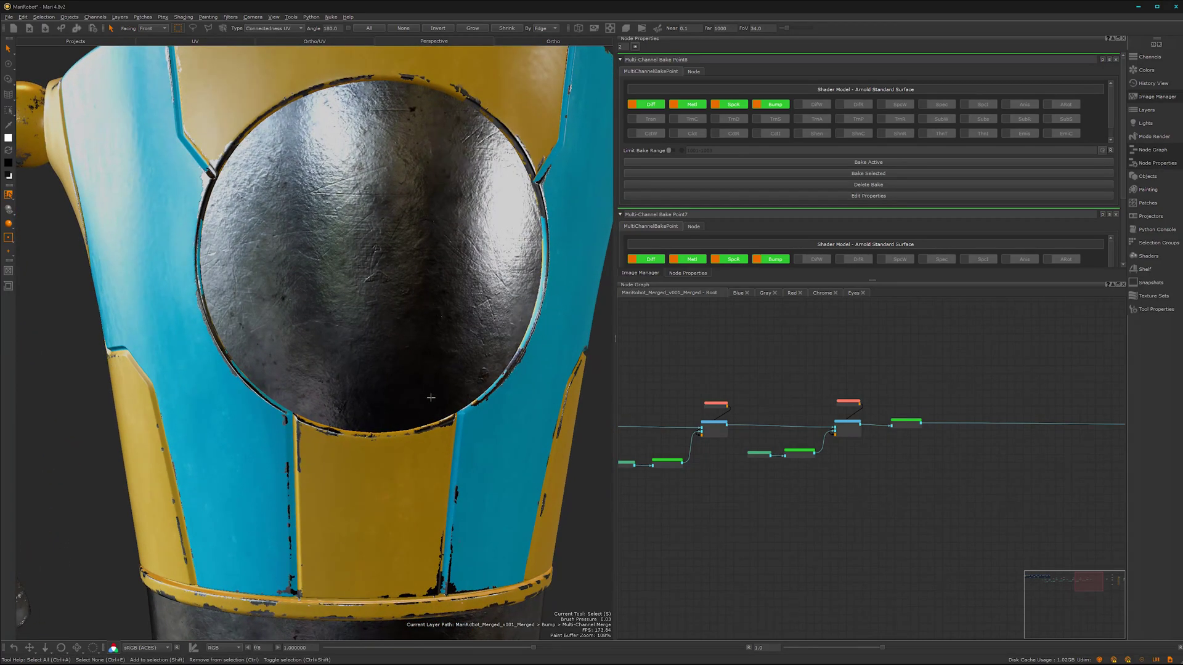
alt+right_drag(848, 517, 891, 489)
alt+middle_drag(891, 488, 771, 509)
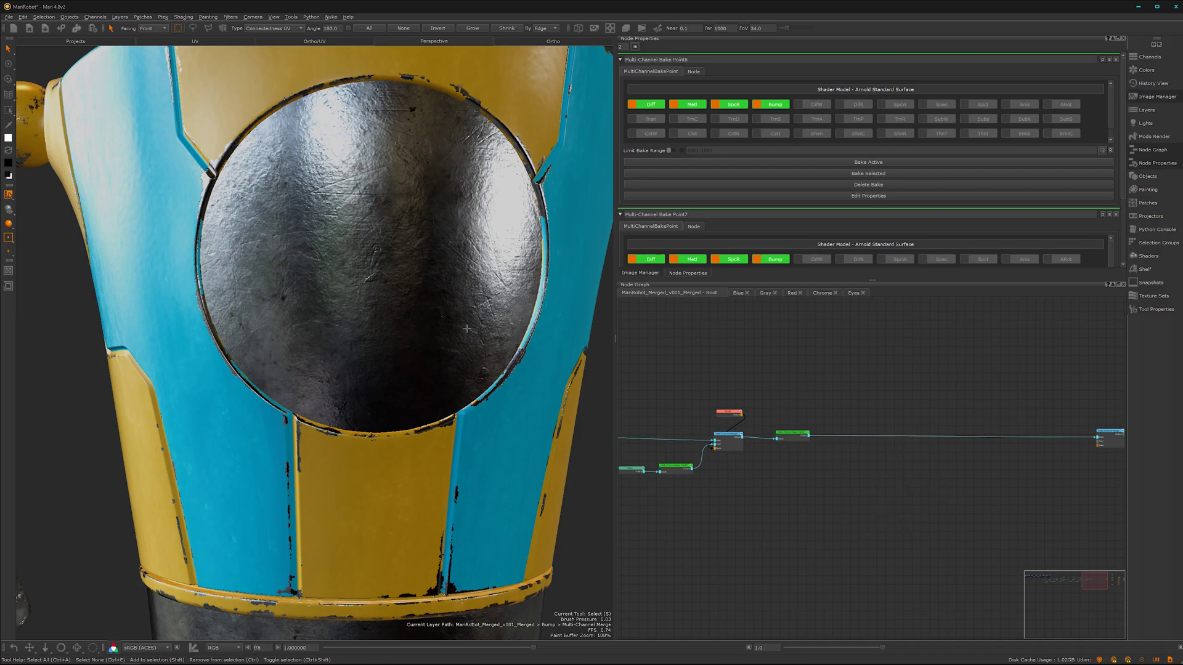
alt+drag(438, 376, 359, 406)
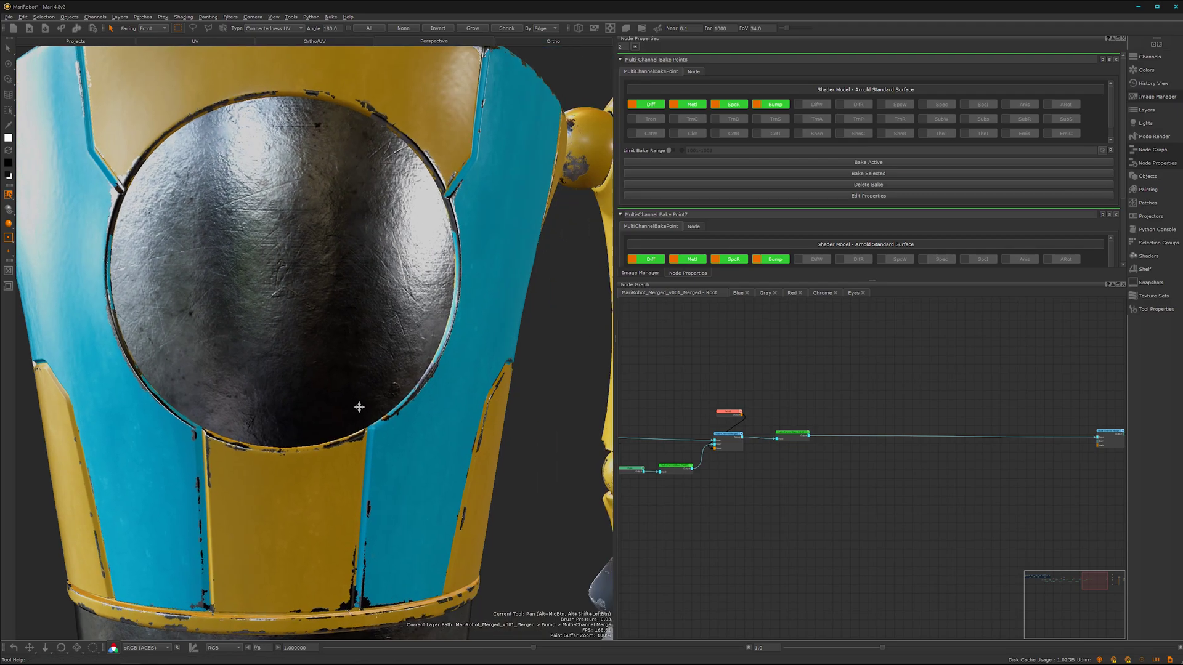
alt+right_drag(359, 407, 478, 520)
alt+drag(478, 520, 481, 474)
alt+right_drag(481, 474, 406, 382)
alt+middle_drag(407, 382, 412, 436)
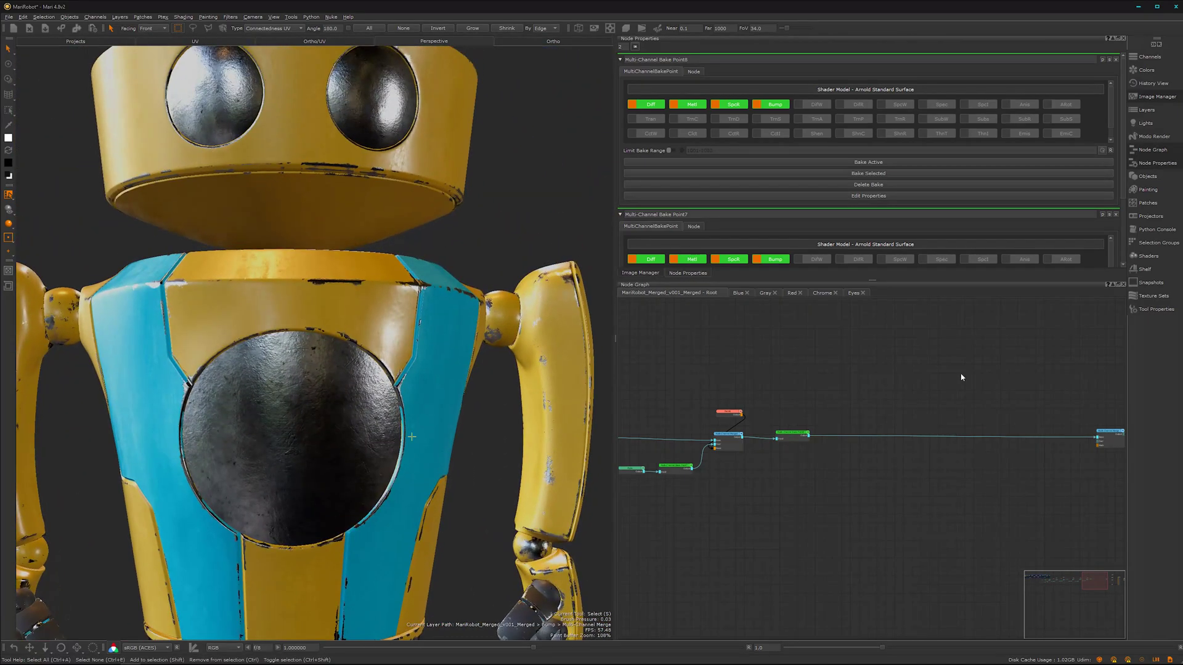
Hide the Glass selection group and inspect the robot's eyes and head without their covers
click(1149, 244)
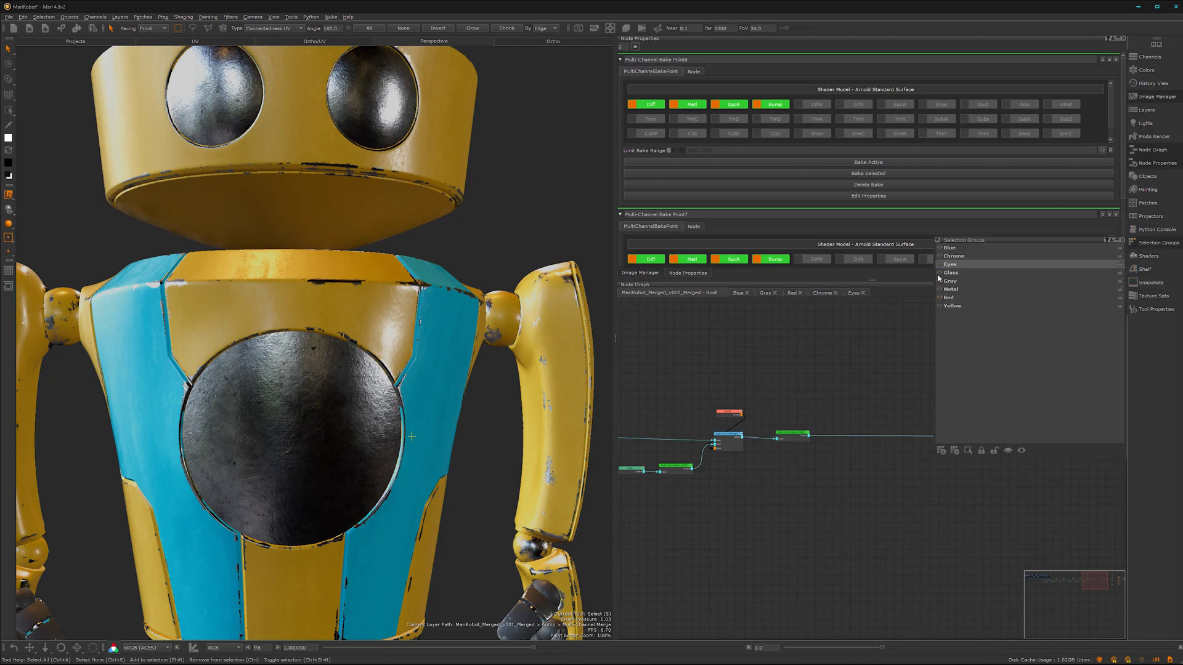
click(940, 273)
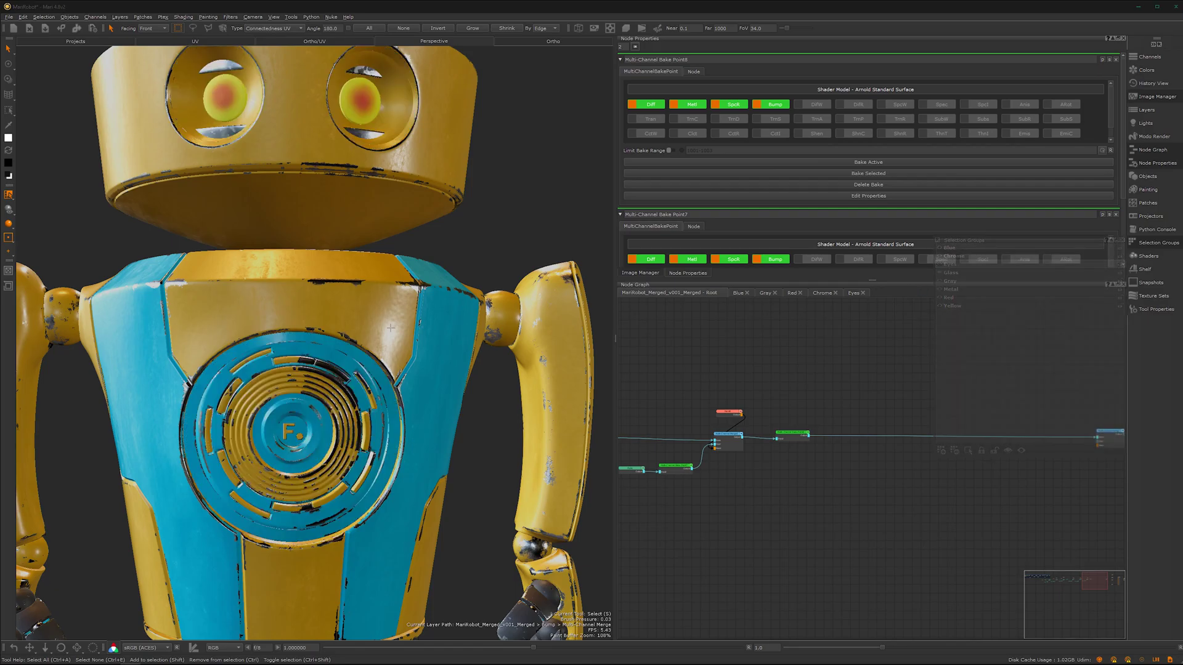
alt+middle_drag(351, 320, 396, 505)
alt+drag(396, 504, 343, 429)
scroll(368, 281, up, 5)
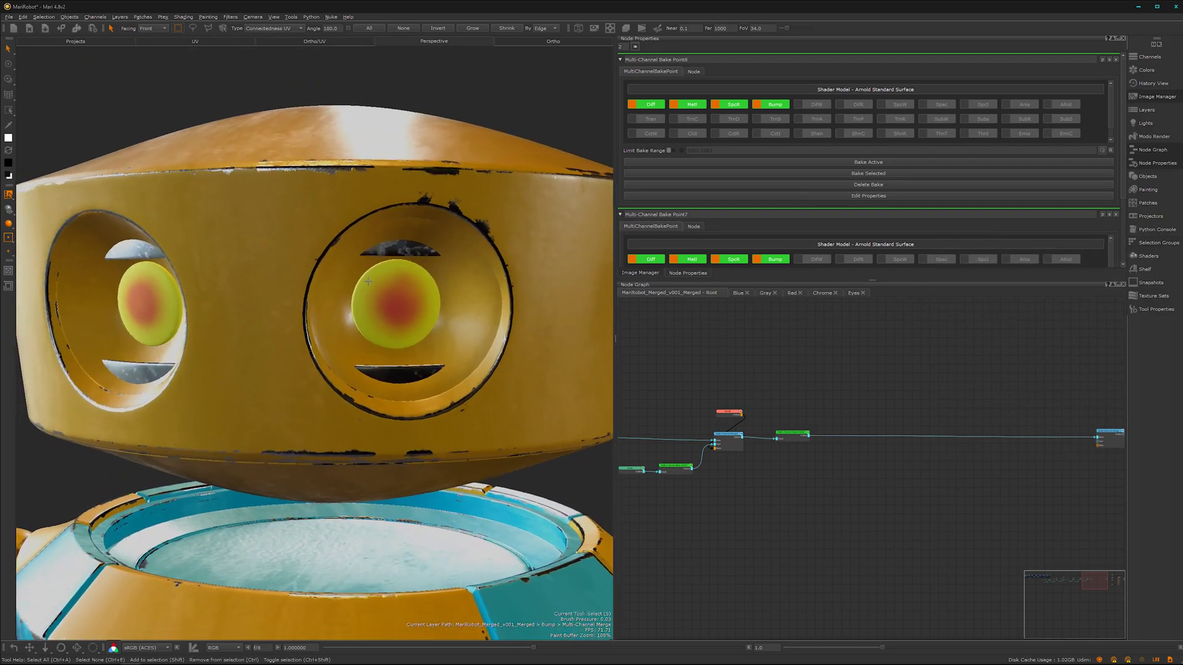
scroll(456, 390, down, 6)
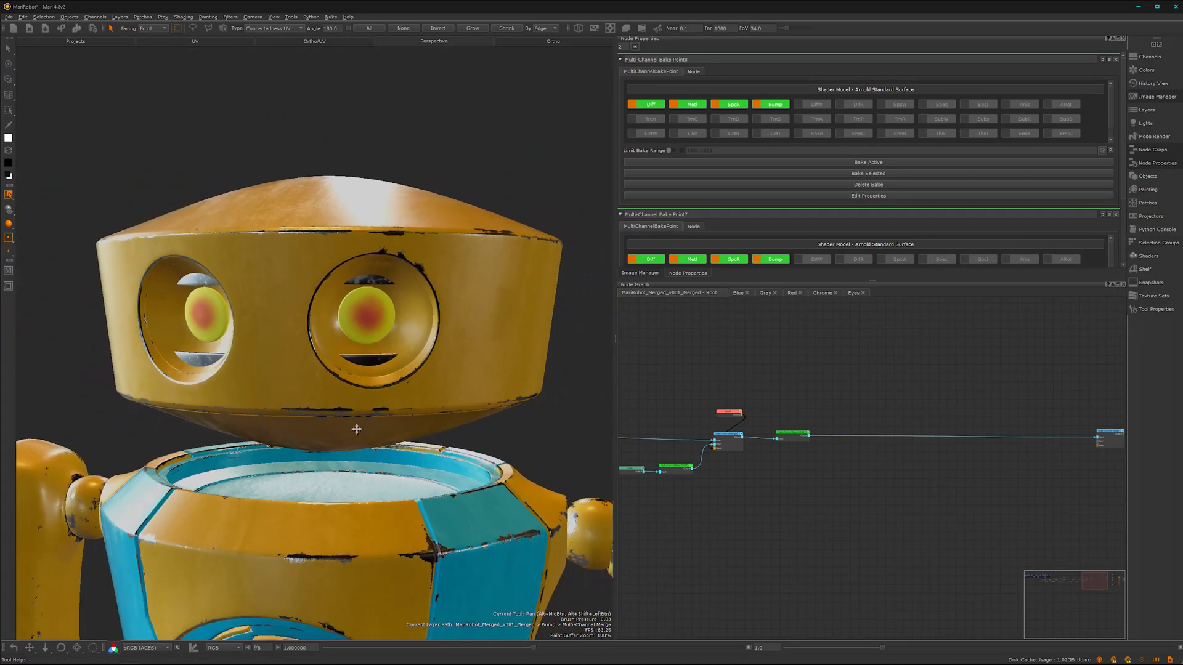
scroll(452, 358, down, 8)
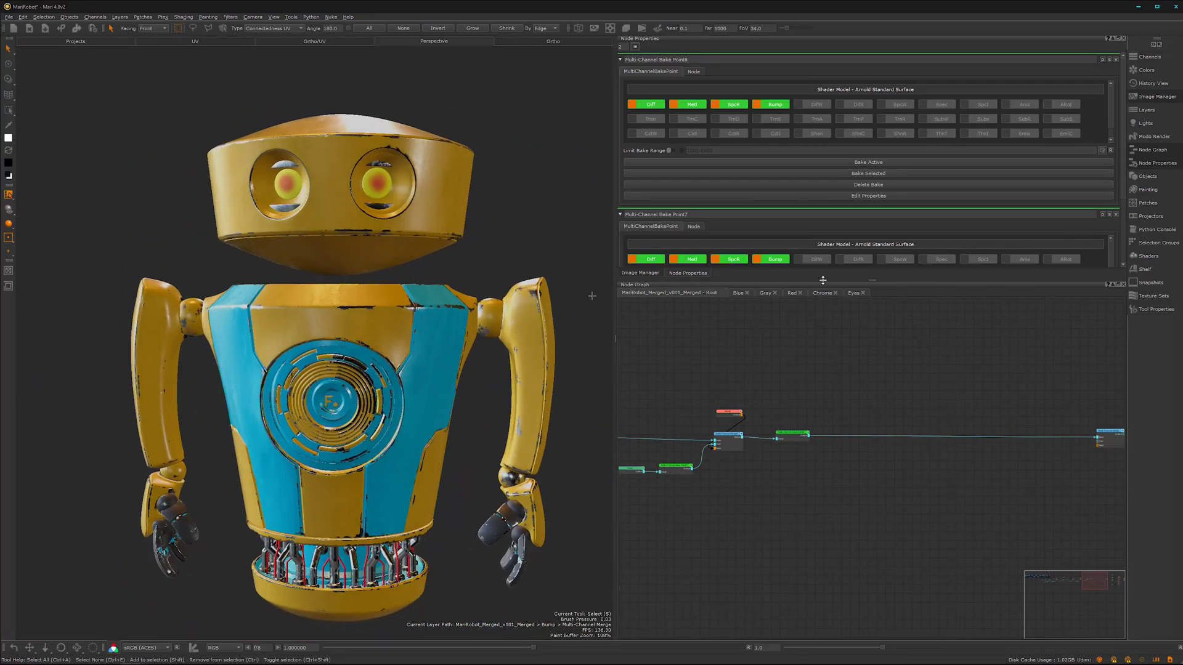
Make the Glass selection group visible on the robot, with the chest cover and the graph's last bake point in view
click(1156, 243)
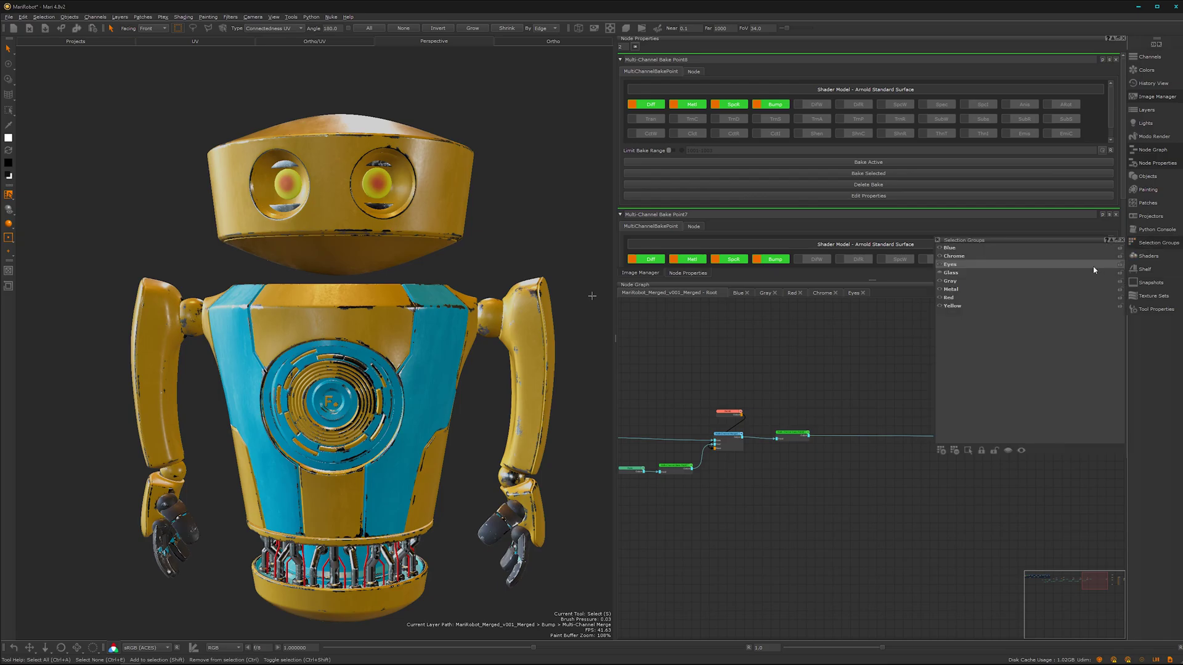
click(939, 273)
alt+right_drag(817, 520, 980, 384)
middle_drag(948, 399, 859, 520)
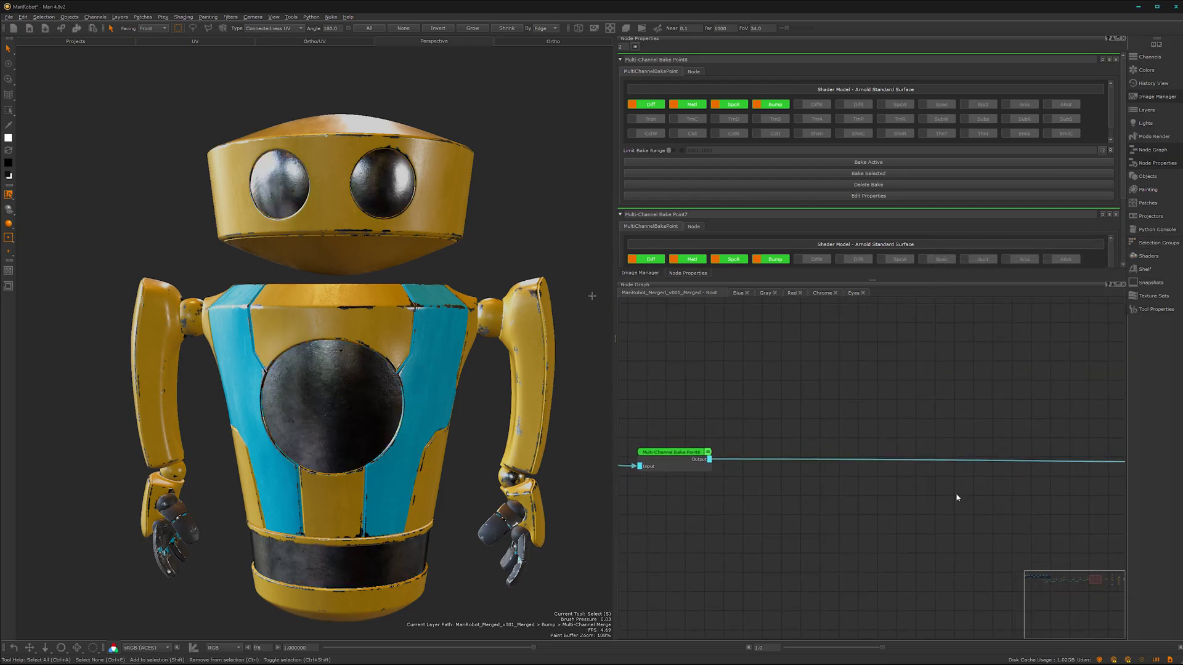
middle_drag(958, 498, 1008, 480)
alt+drag(295, 435, 326, 433)
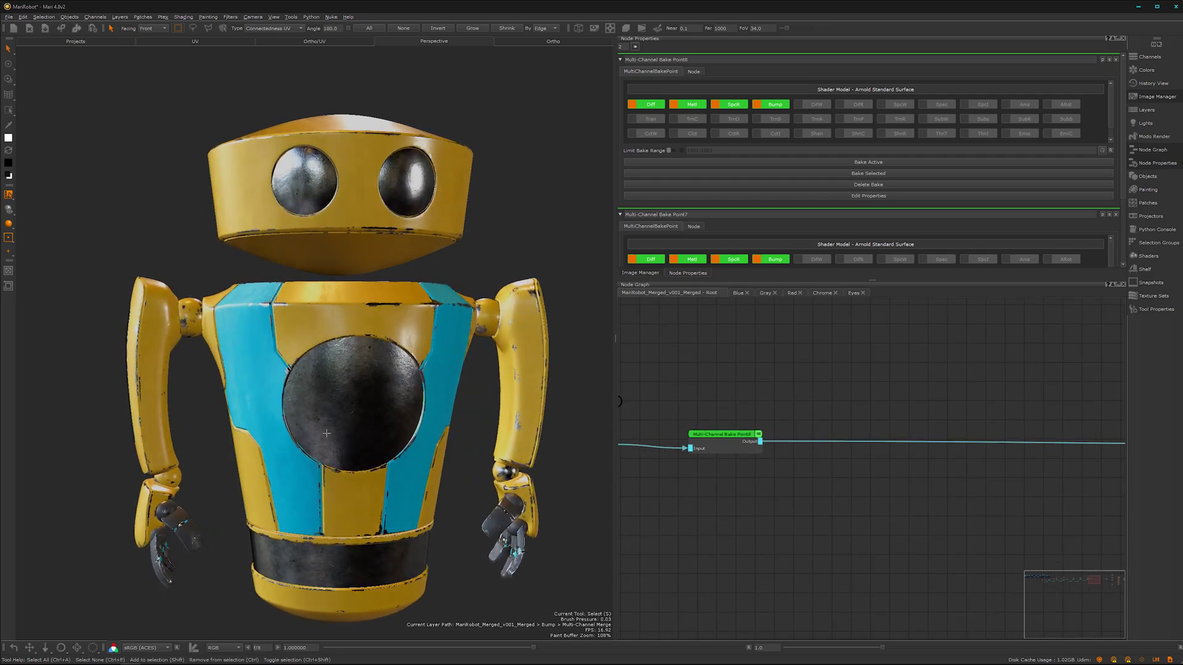
alt+right_drag(326, 433, 395, 434)
alt+middle_drag(396, 434, 353, 349)
alt+drag(369, 472, 367, 443)
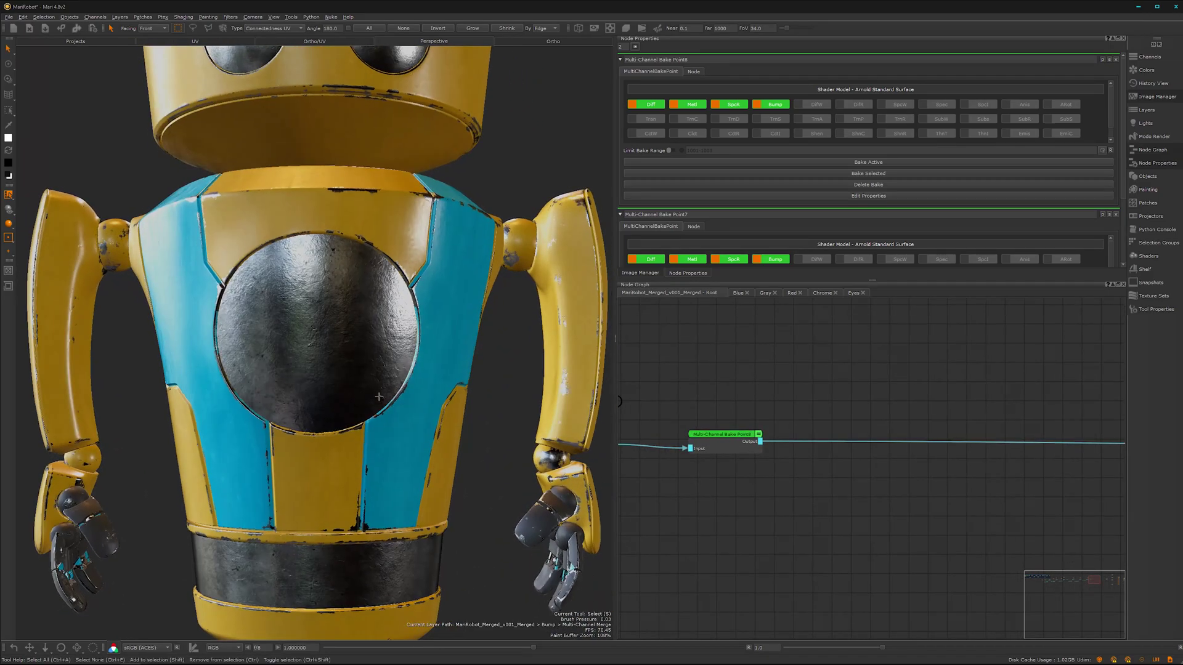
key(Tab)
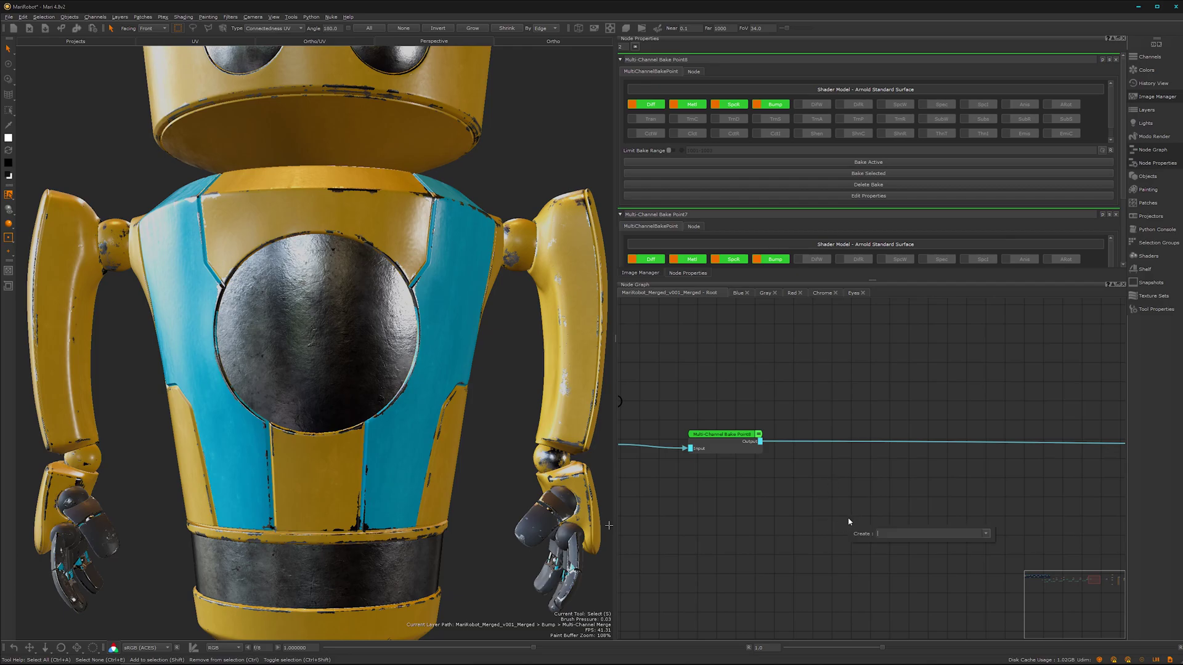
text(merg)
click(913, 546)
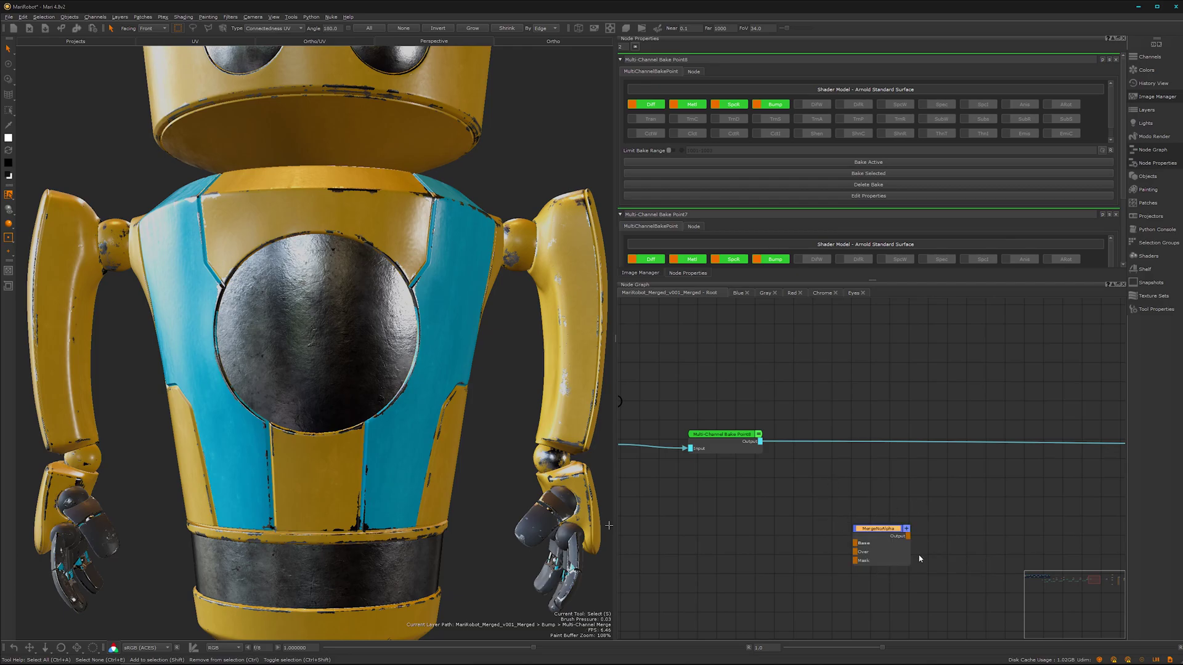
key(Delete)
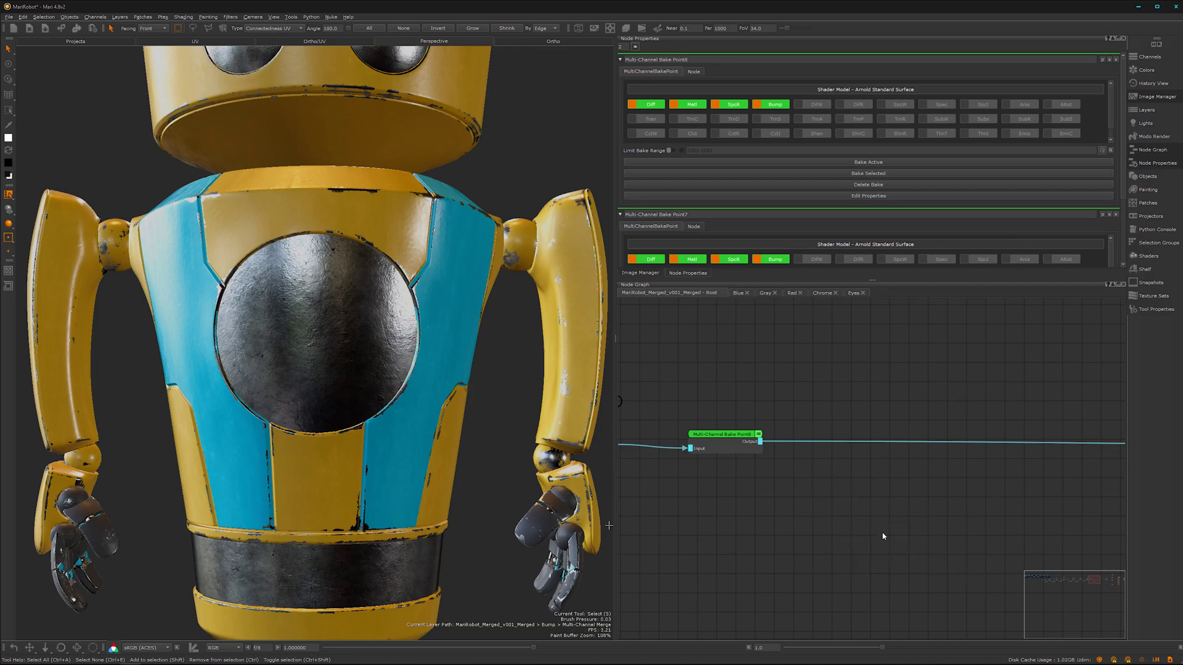
Create a Multi-Channel Merge node with the Arnold Standard Surface shader model below the main node chain
key(Tab)
text(mul)
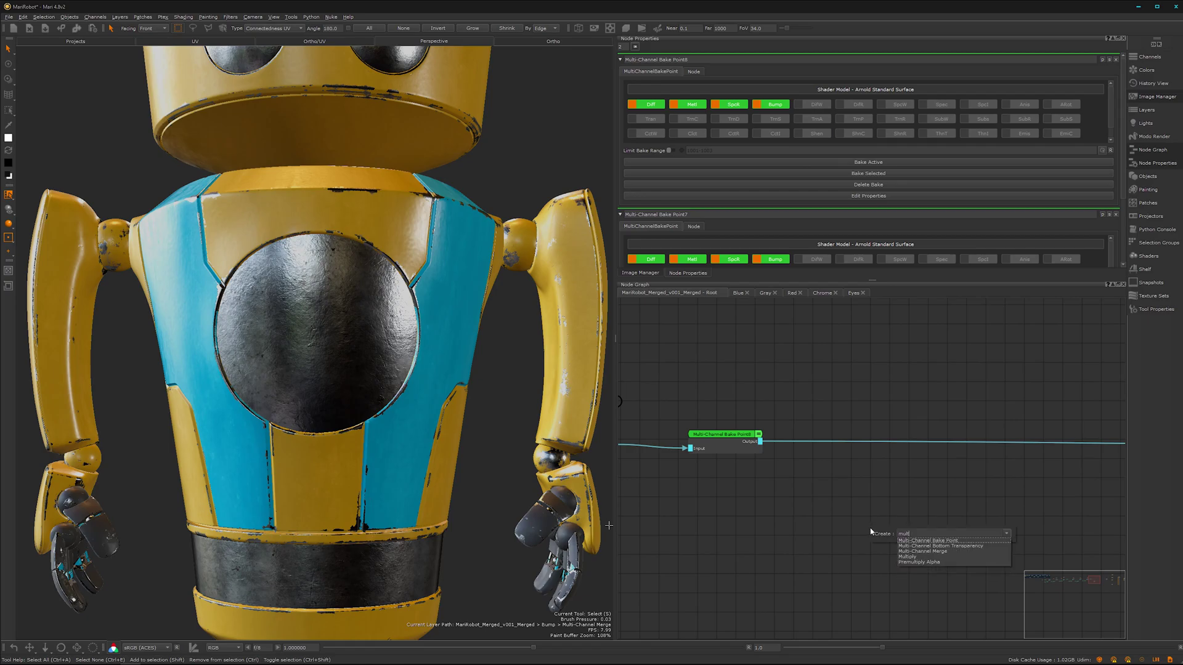
click(941, 552)
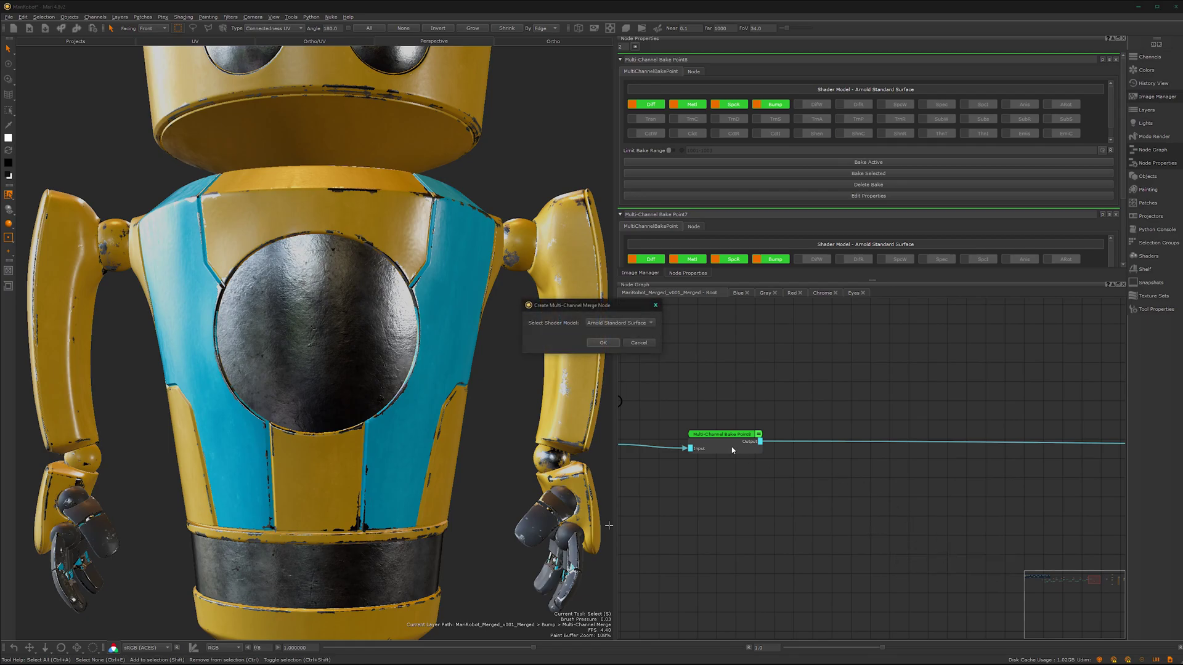
click(602, 342)
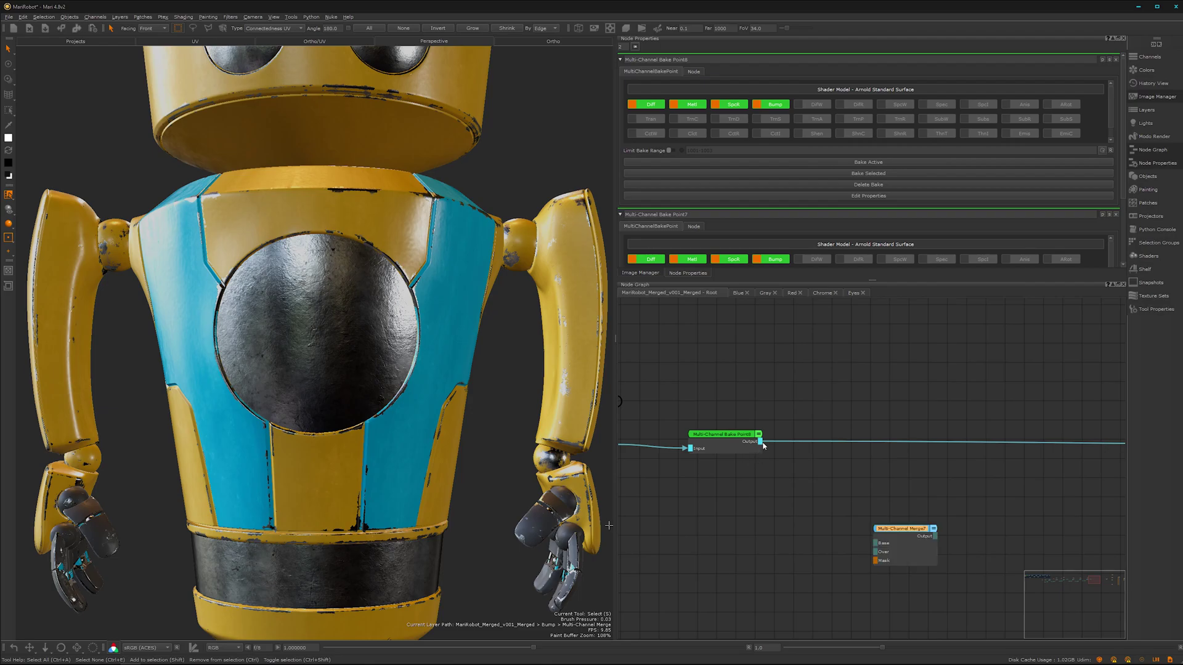
Connect the last Multi-Channel Bake Point to the new merge node's Base and reroute the downstream connection to the merge's Output
drag(761, 442, 880, 544)
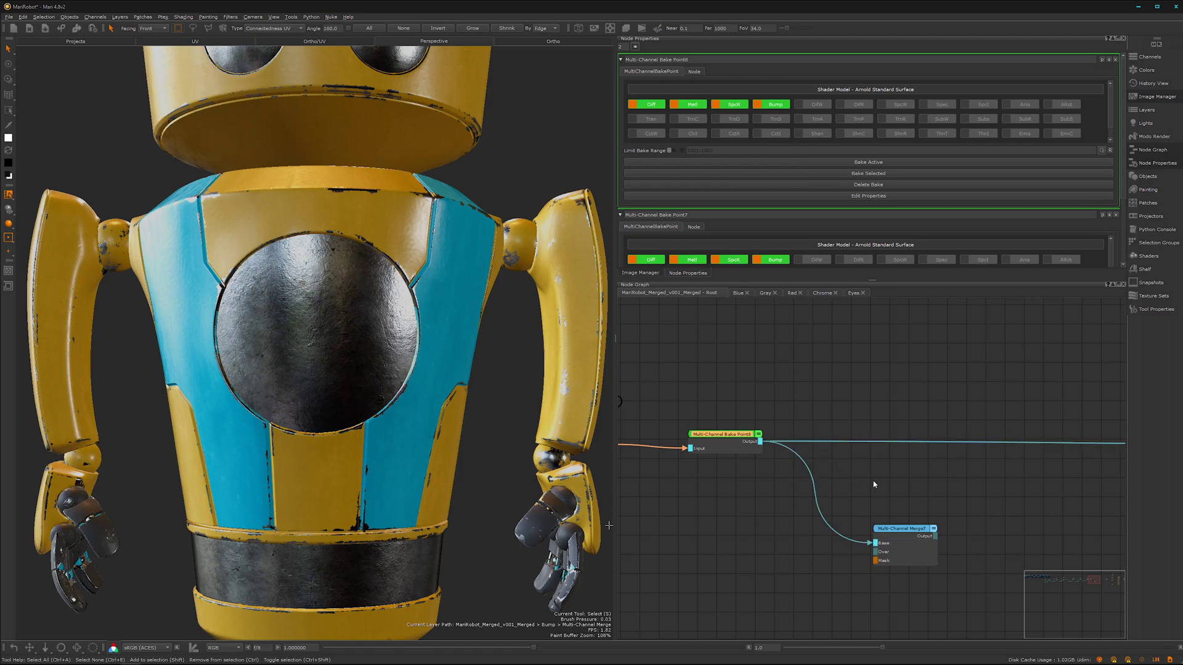
scroll(877, 492, up, 1)
middle_drag(877, 492, 801, 449)
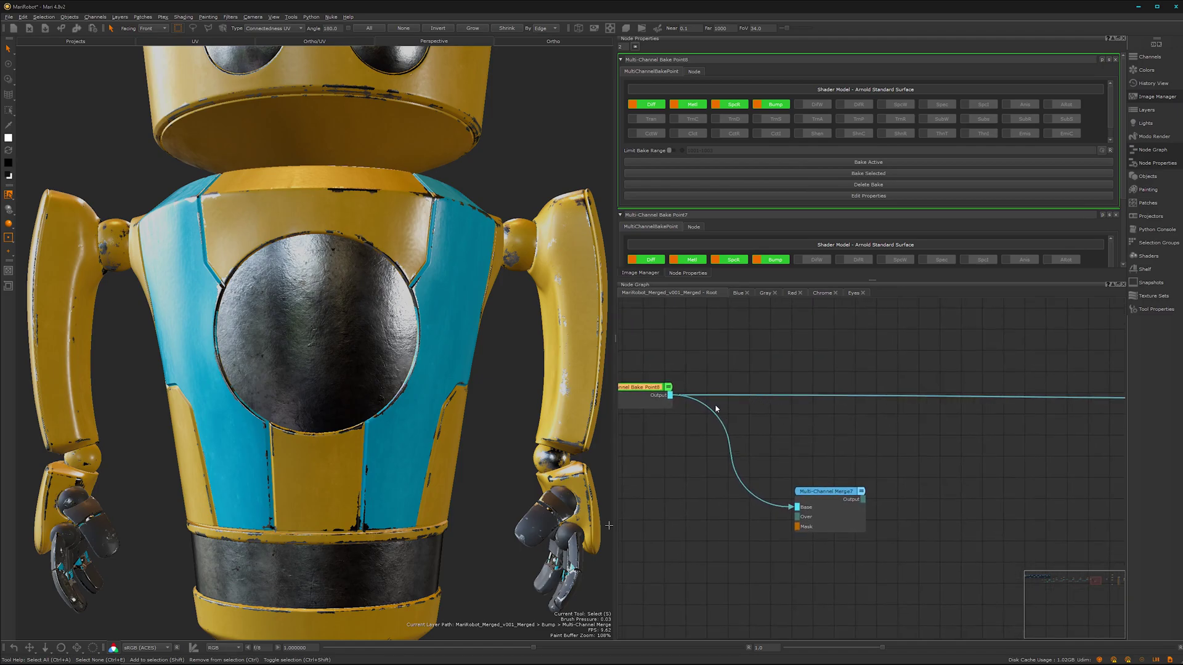
drag(725, 399, 855, 501)
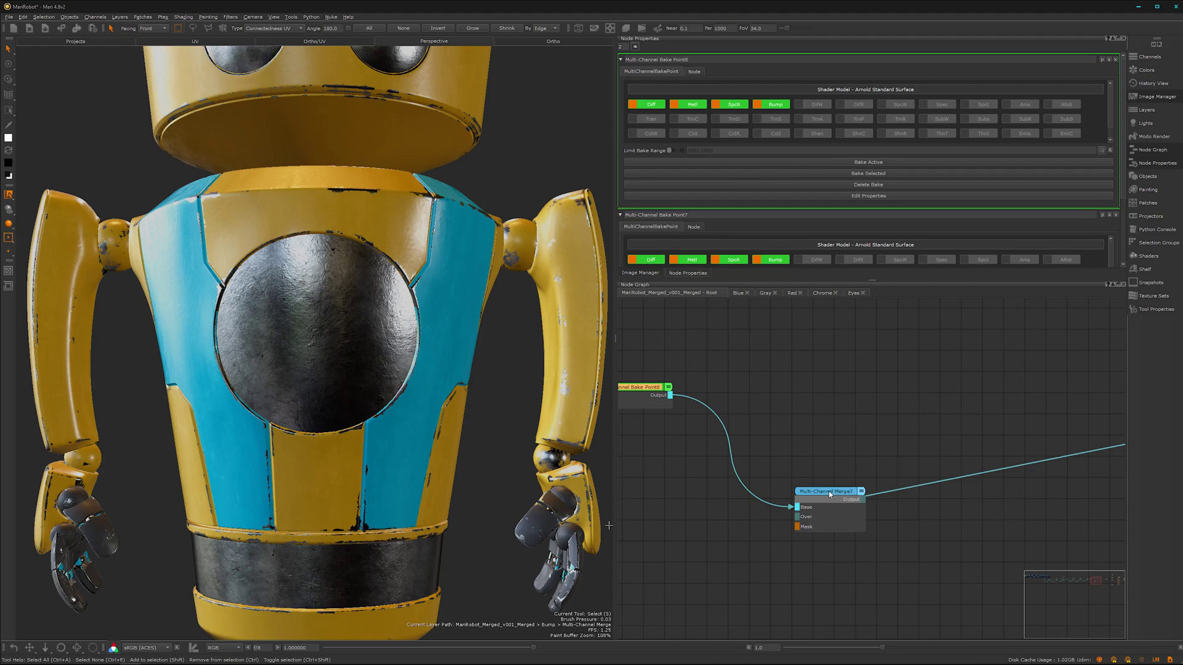
Line up the new Multi-Channel Merge node with the main node chain, just after the last Multi-Channel Bake Point
drag(830, 492, 990, 395)
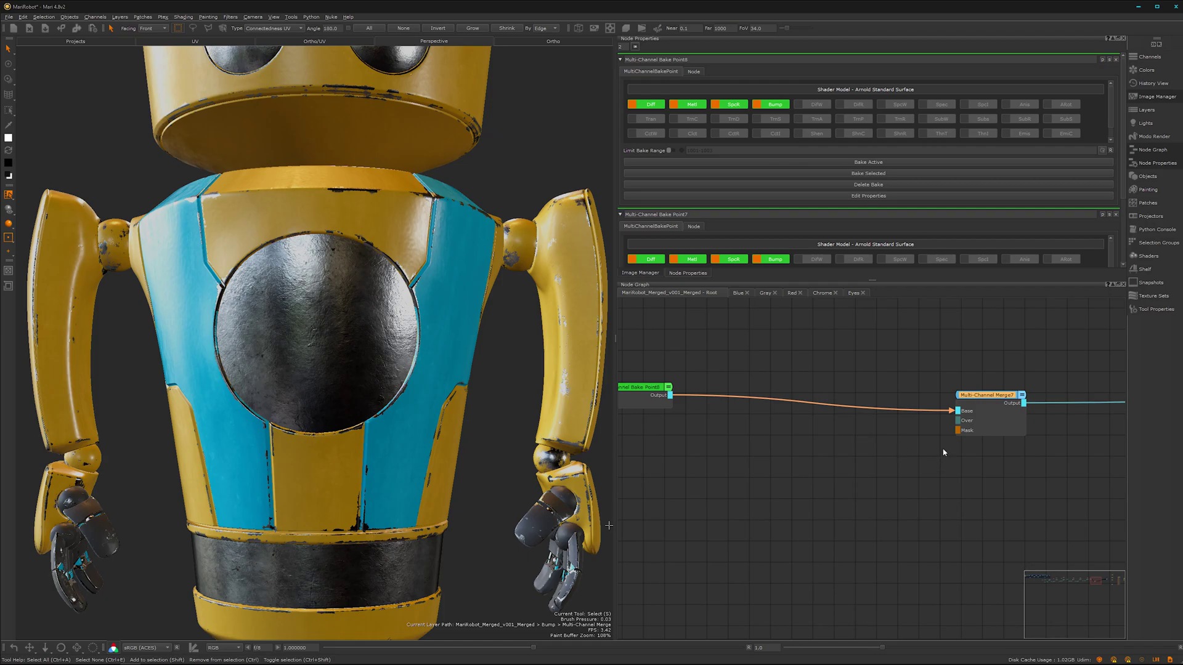
mouse_move(885, 446)
alt+right_down()
mouse_move(791, 504)
mouse_move(881, 447)
alt+right_up()
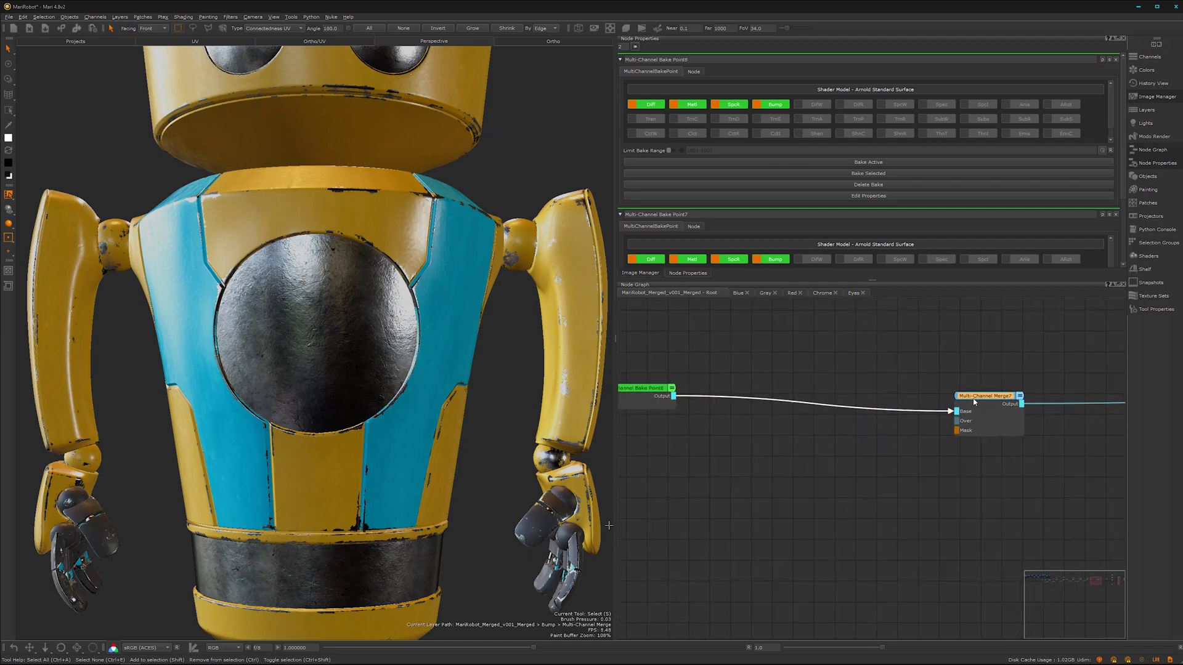
drag(992, 396, 917, 389)
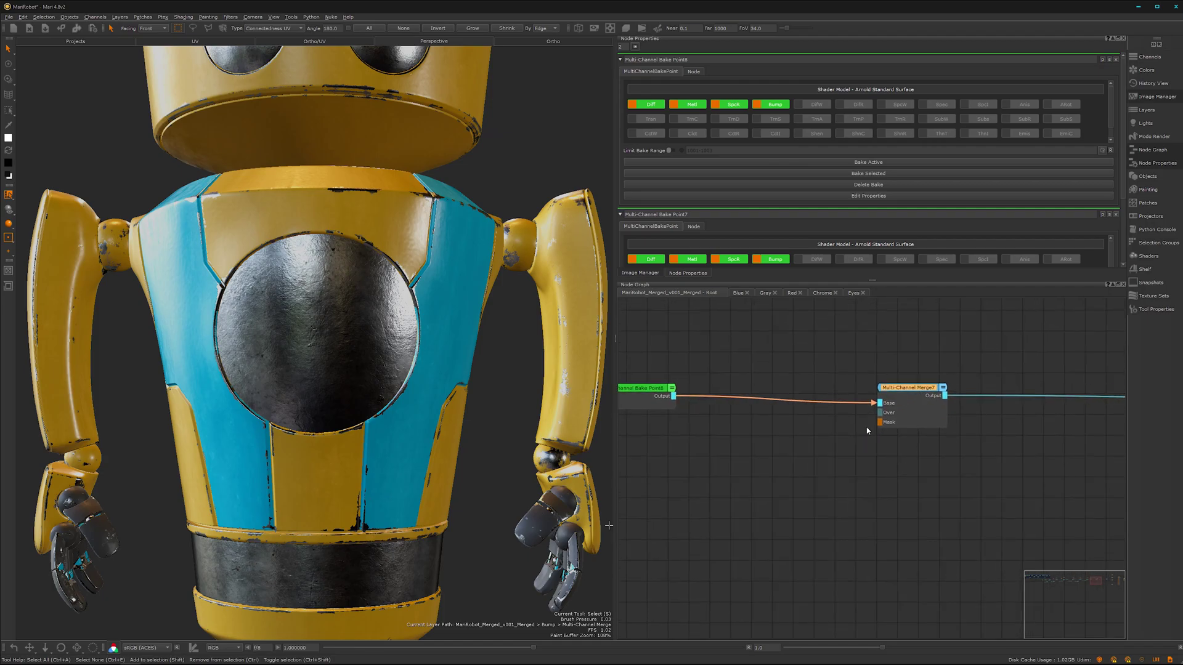
click(787, 474)
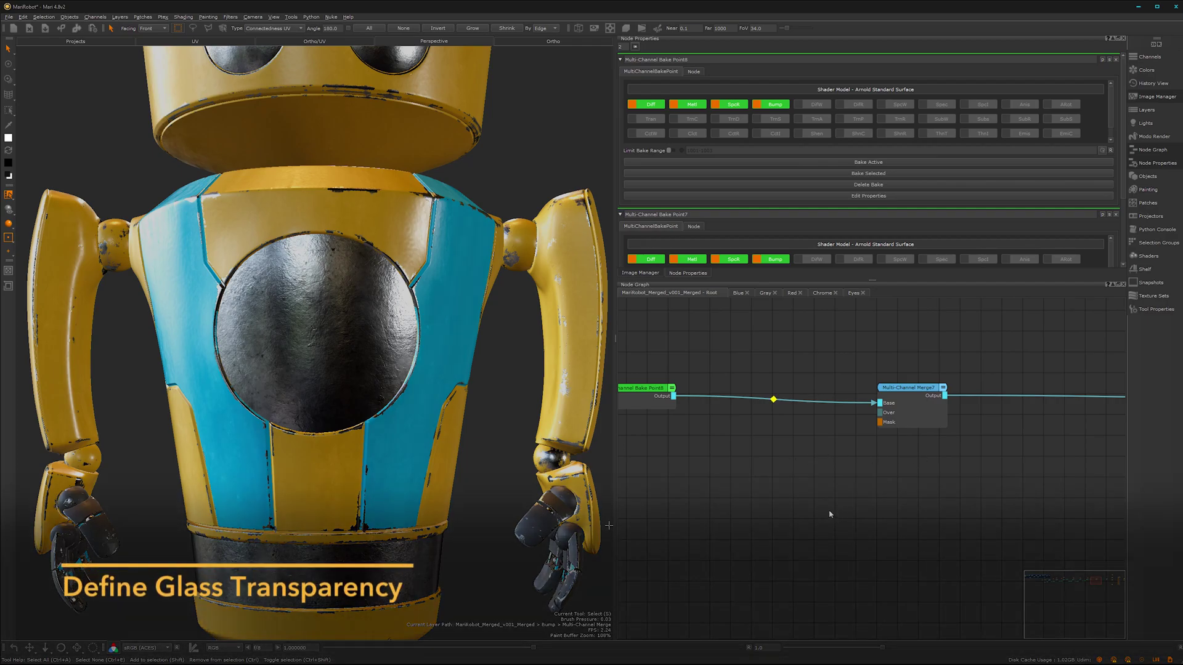
Create a Material node below the new Multi-Channel Merge and rename it Glass
key(m)
drag(878, 515, 797, 504)
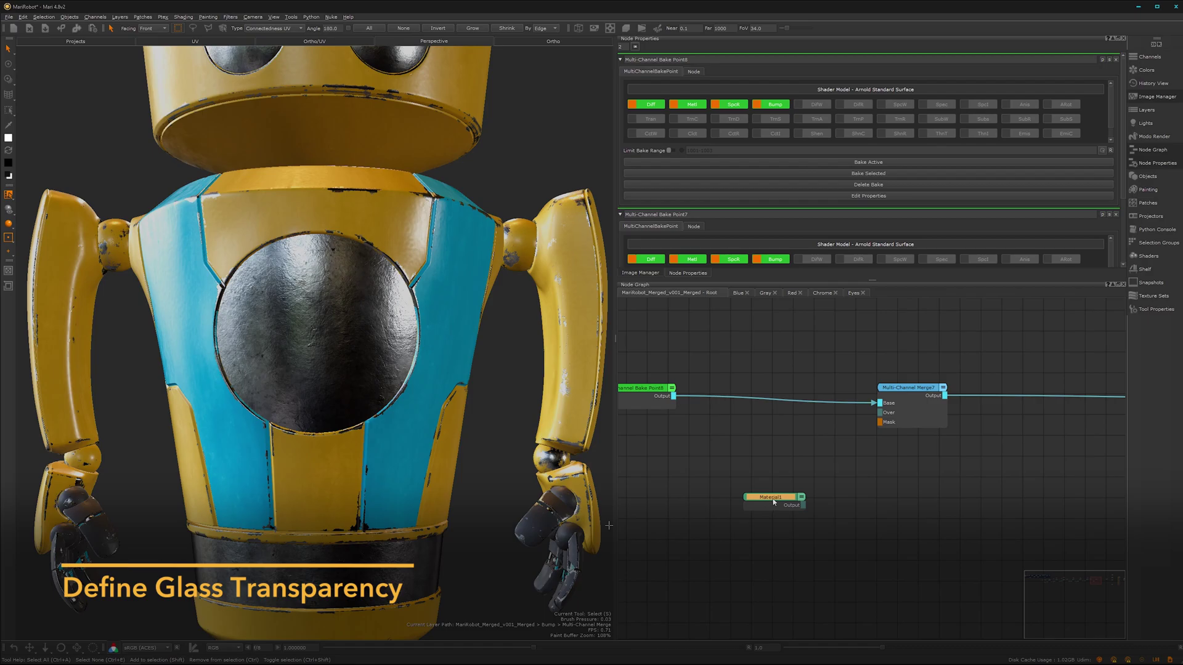
double_click(772, 499)
click(642, 59)
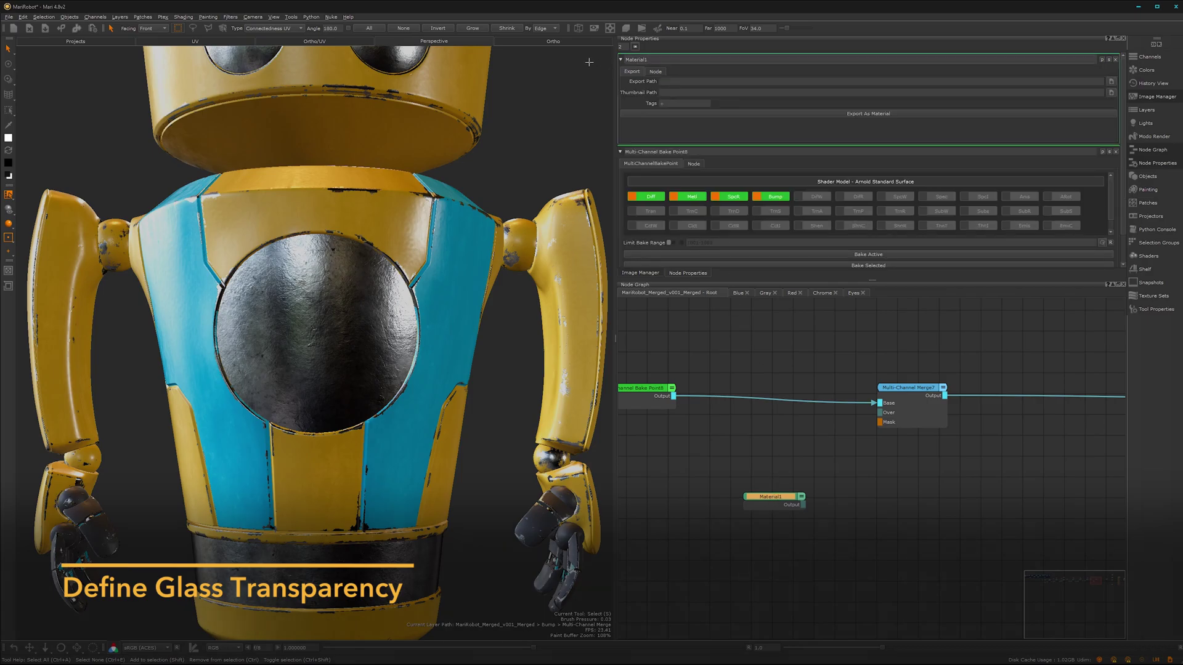
key(BackSpace)
key(BackSpace)
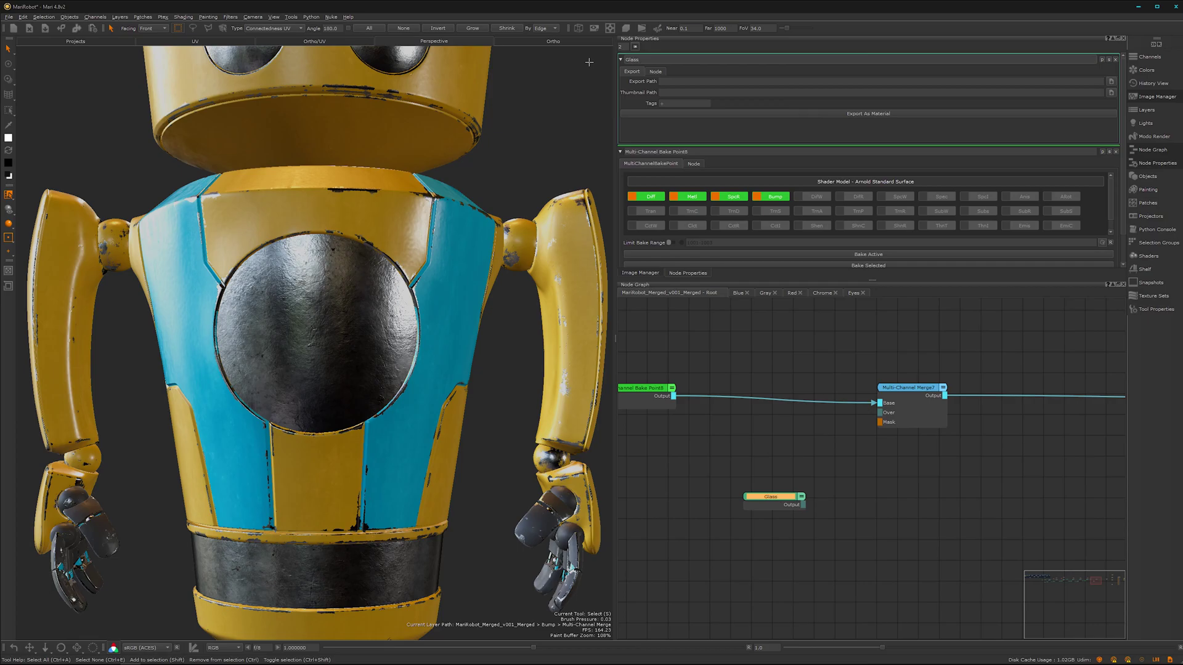
click(852, 534)
Connect the Glass material to the new Multi-Channel Merge's Over input and a new Paint node to its Mask input
drag(805, 506, 890, 415)
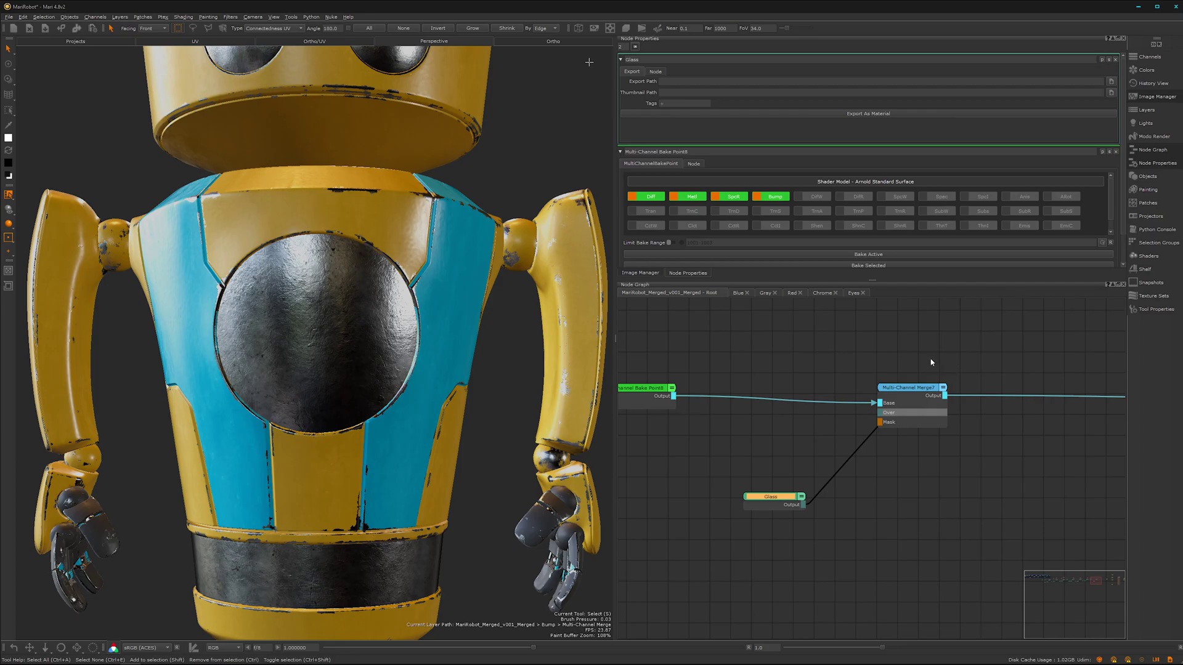
click(902, 346)
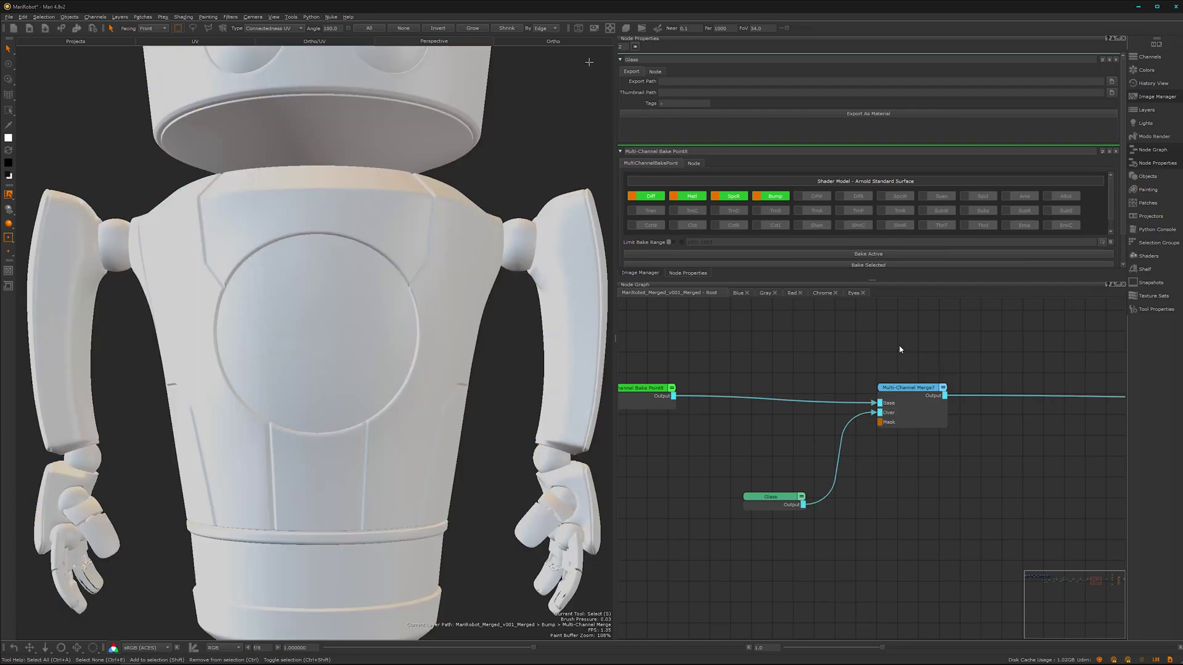
key(p)
click(540, 385)
drag(936, 396, 906, 421)
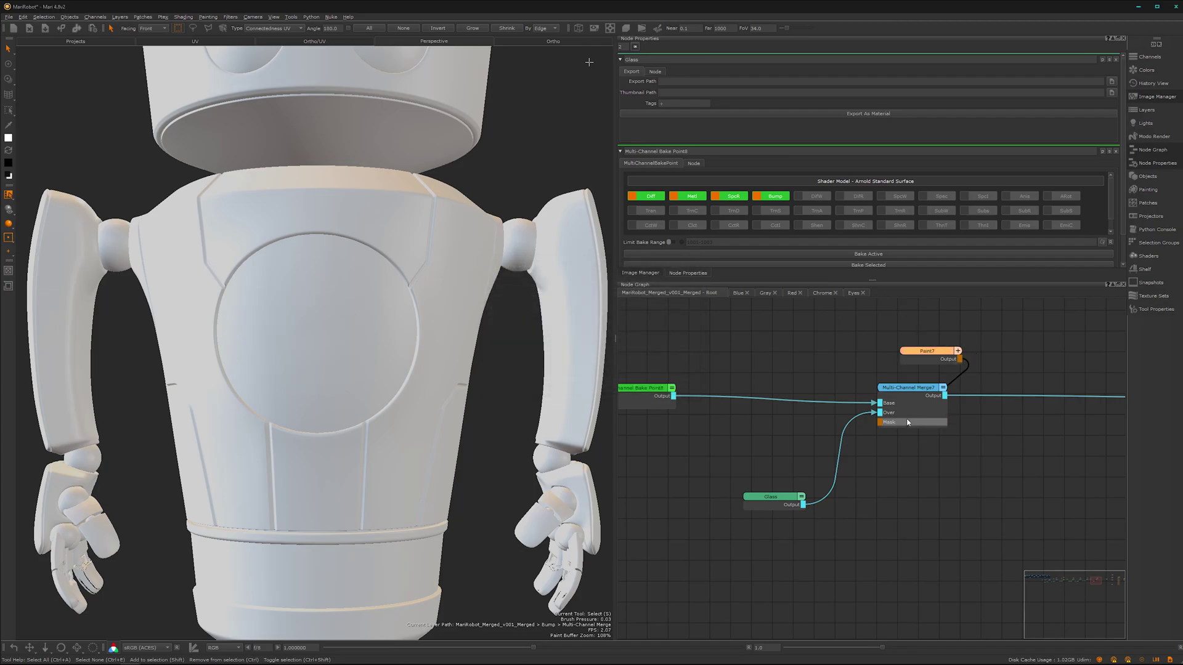
Select the Glass selection group, fill its faces with white in the mask's Paint node, and clear the selection
click(1156, 244)
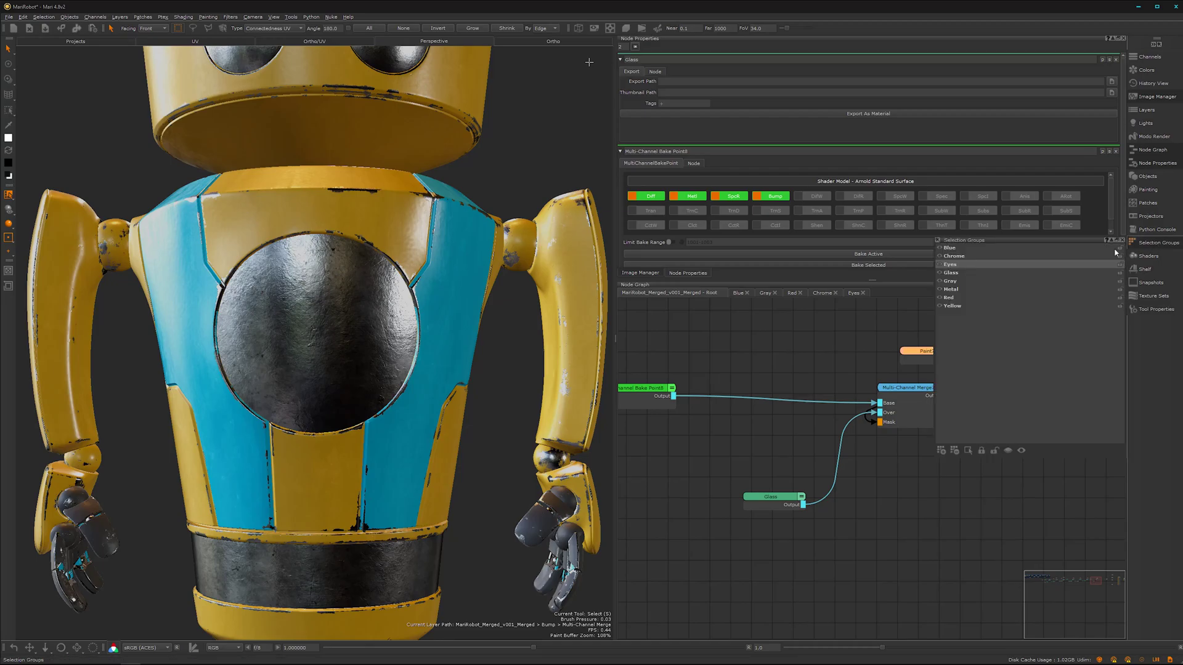
click(964, 273)
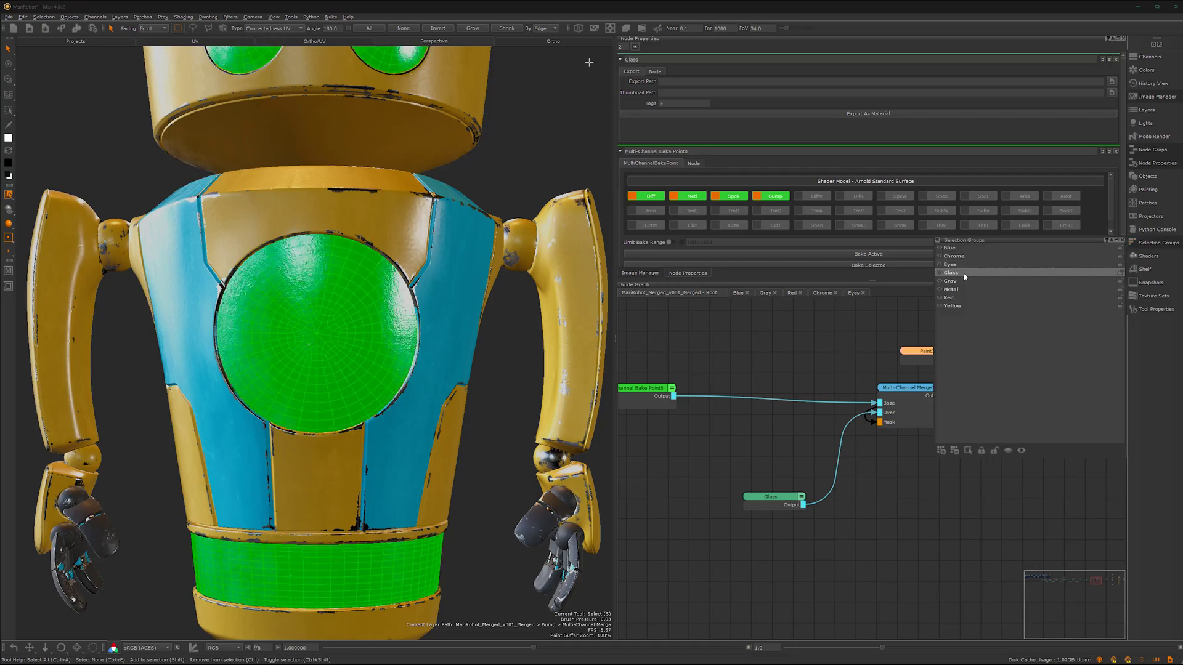
right_click(368, 360)
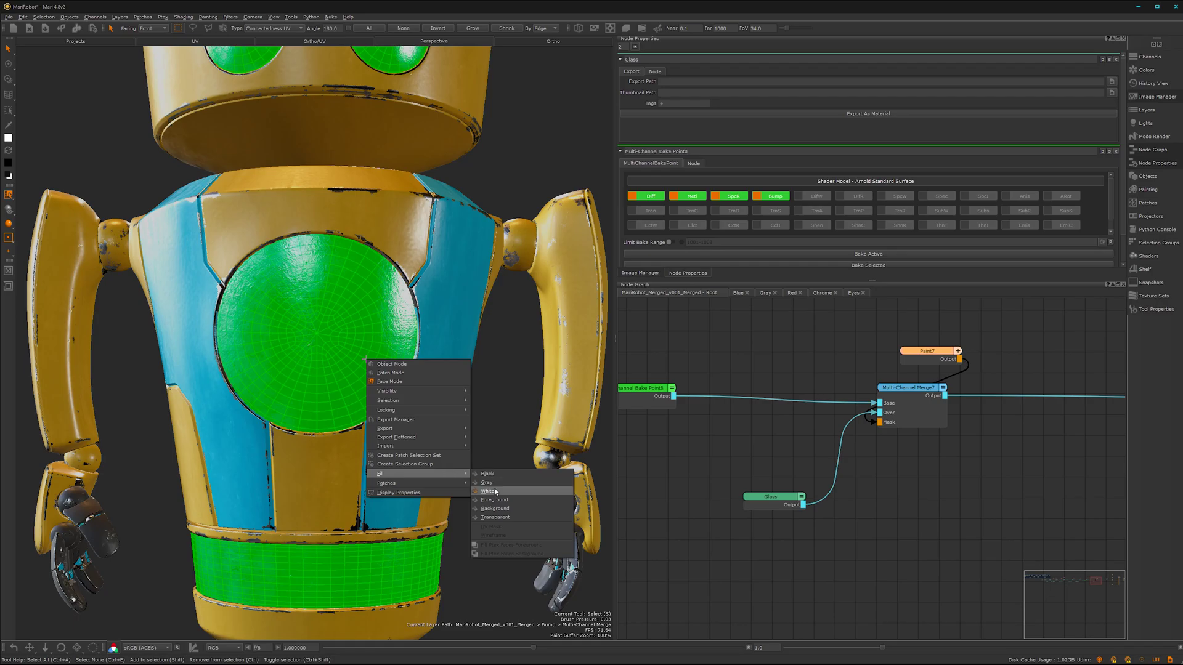
click(497, 491)
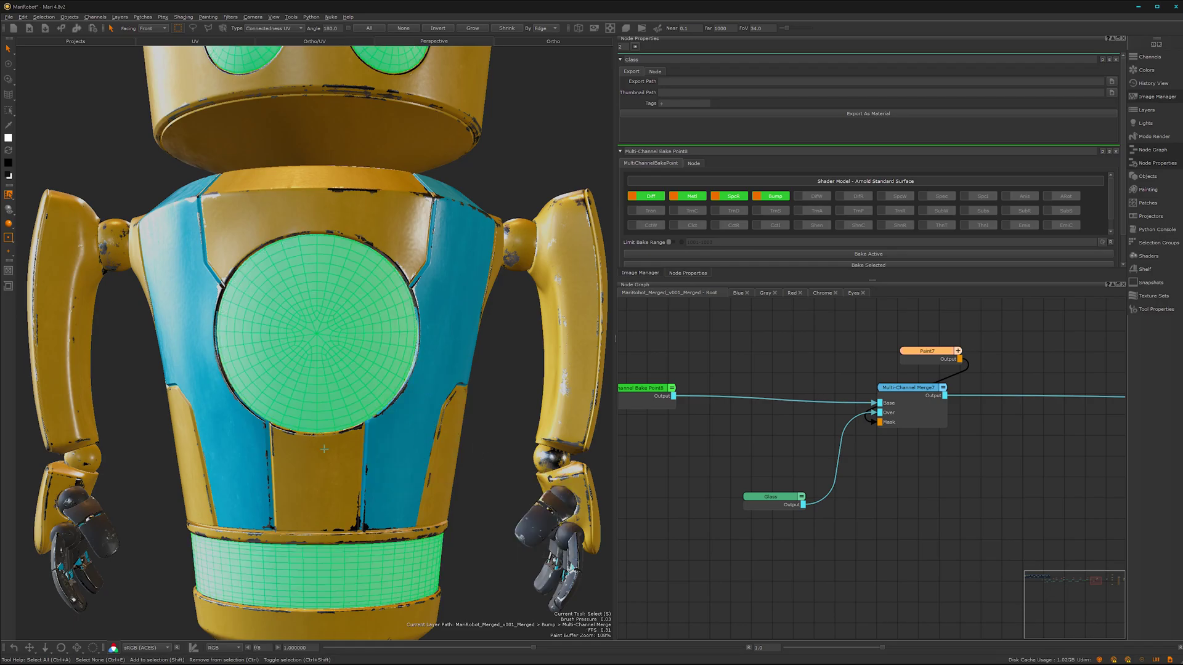
alt+middle_drag(354, 463, 362, 406)
alt+right_drag(362, 407, 385, 423)
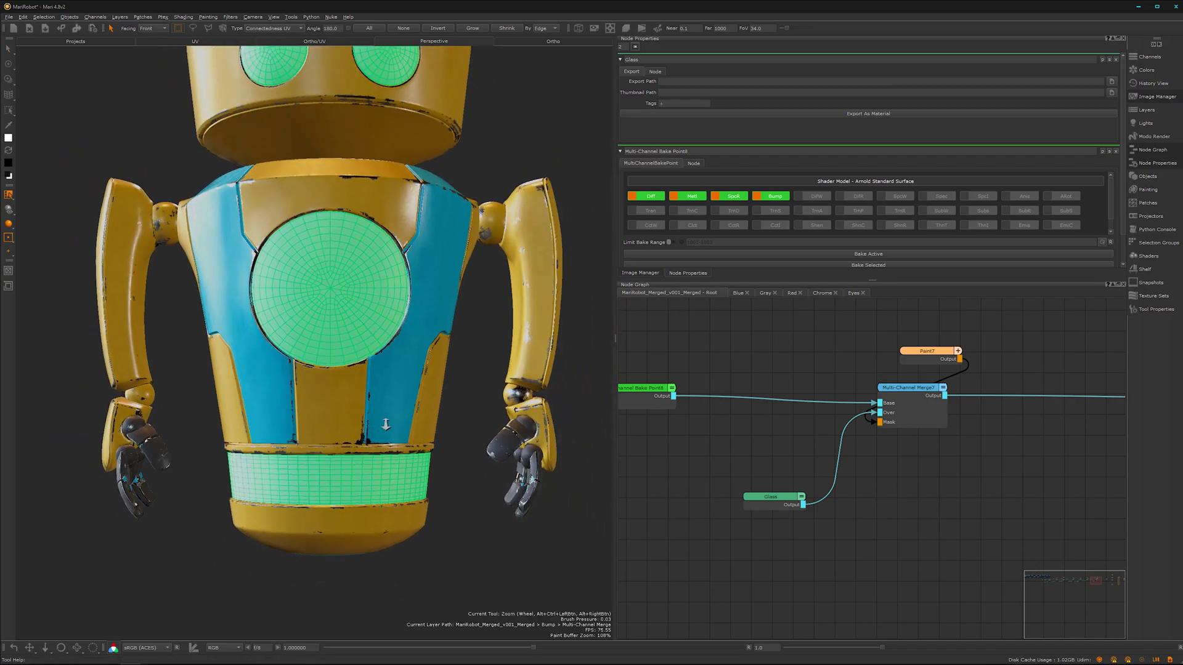
click(470, 410)
mouse_move(394, 432)
alt+mouse_down()
mouse_move(435, 449)
mouse_move(385, 445)
alt+mouse_up()
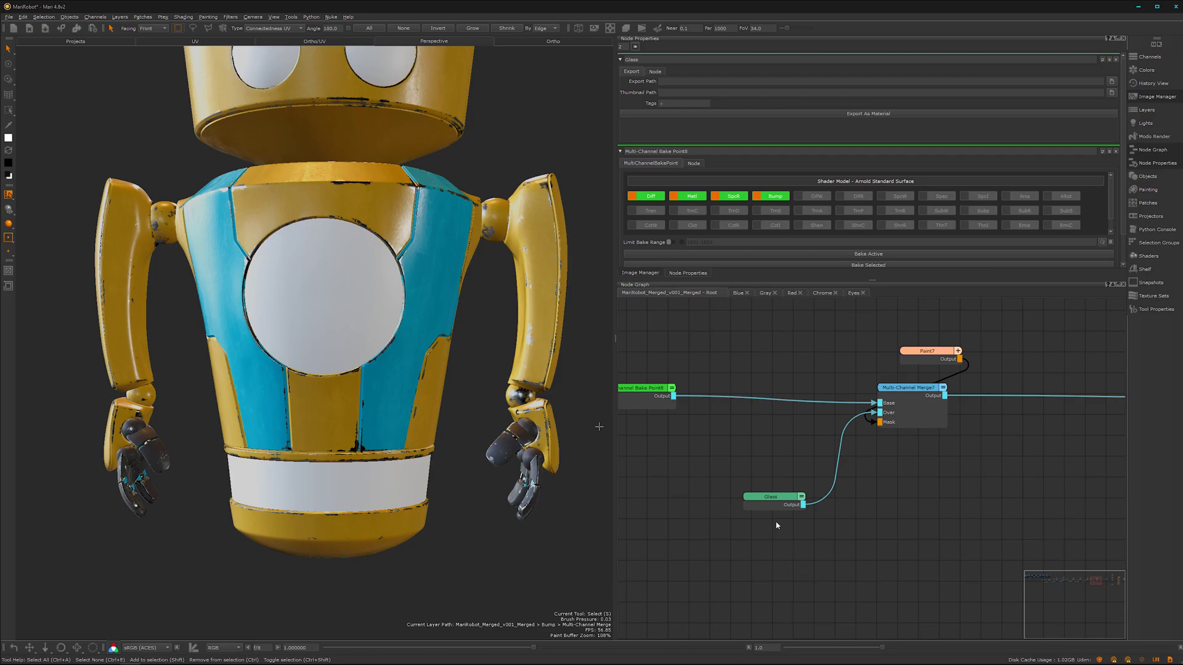
Open the Glass material's node graph and set its first Color node to black
click(777, 501)
double_click(785, 501)
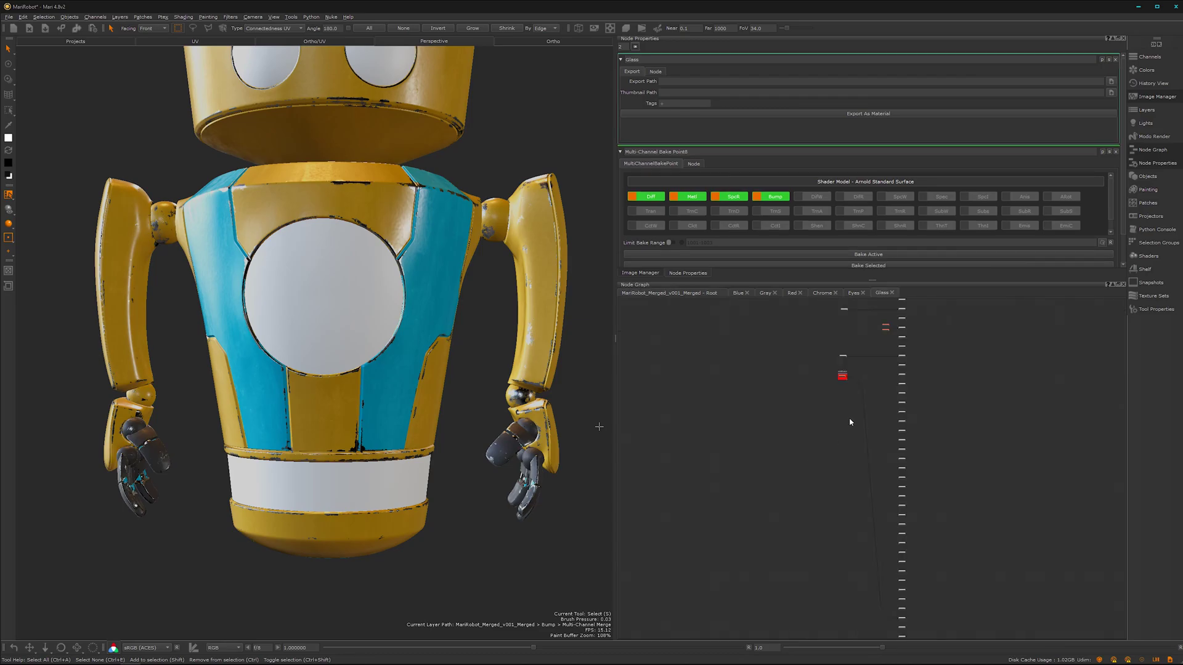
alt+middle_drag(832, 469, 807, 585)
alt+right_drag(807, 586, 916, 400)
scroll(887, 431, up, 5)
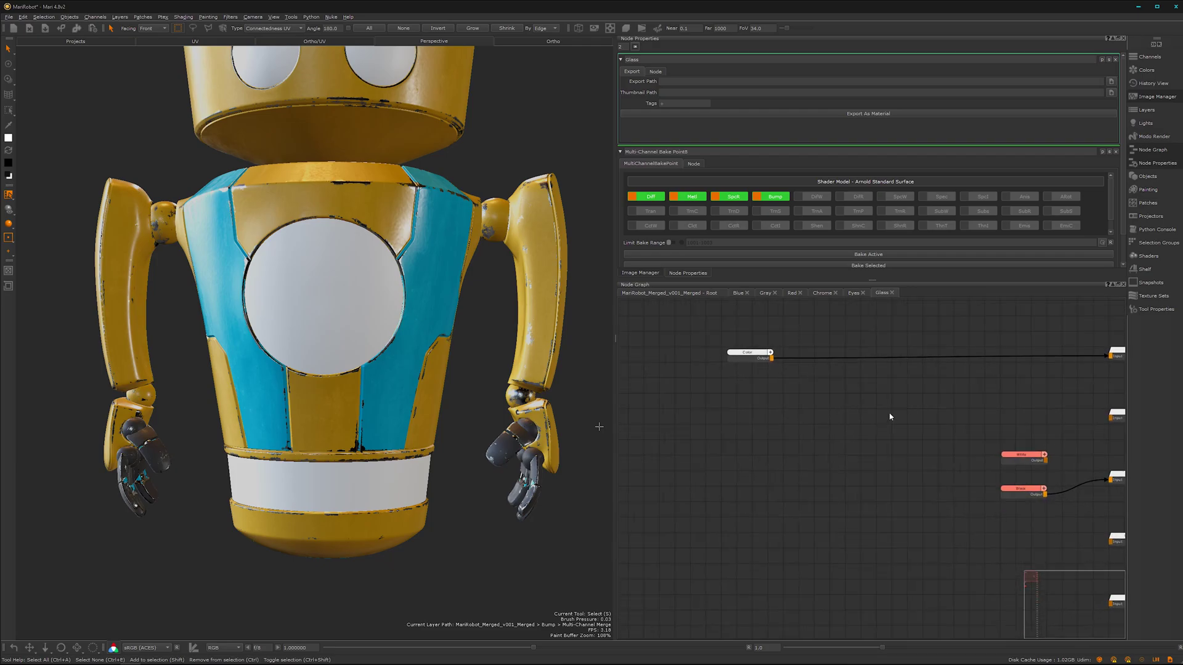
middle_drag(861, 430, 846, 481)
drag(711, 452, 707, 450)
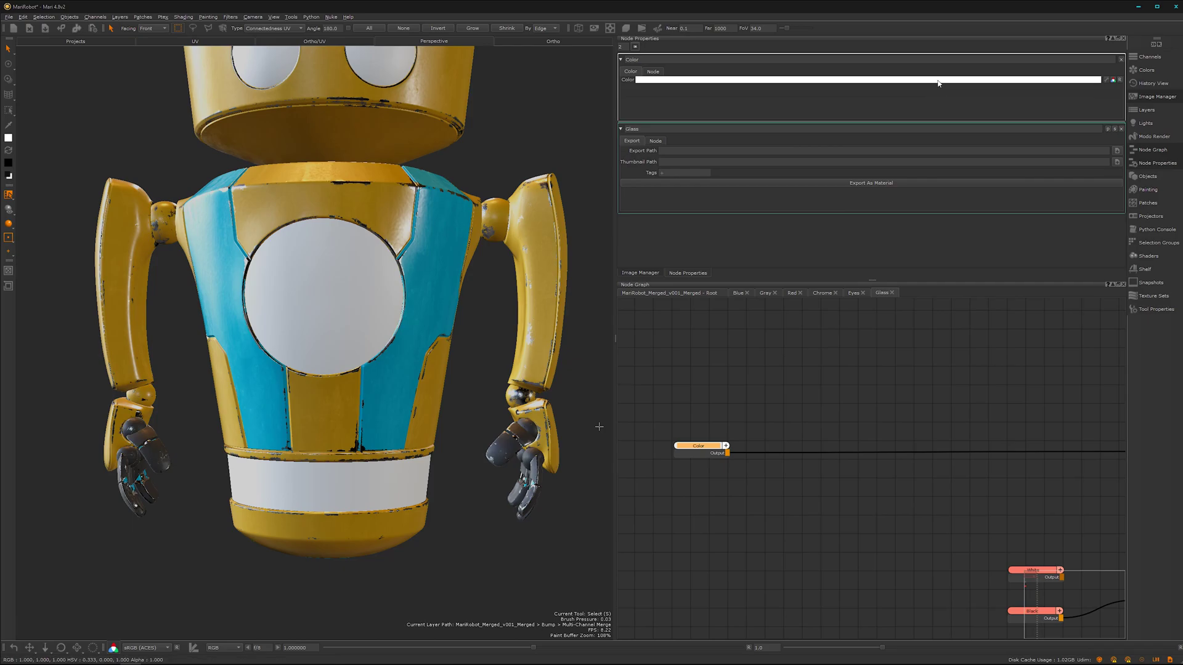
click(940, 84)
click(739, 357)
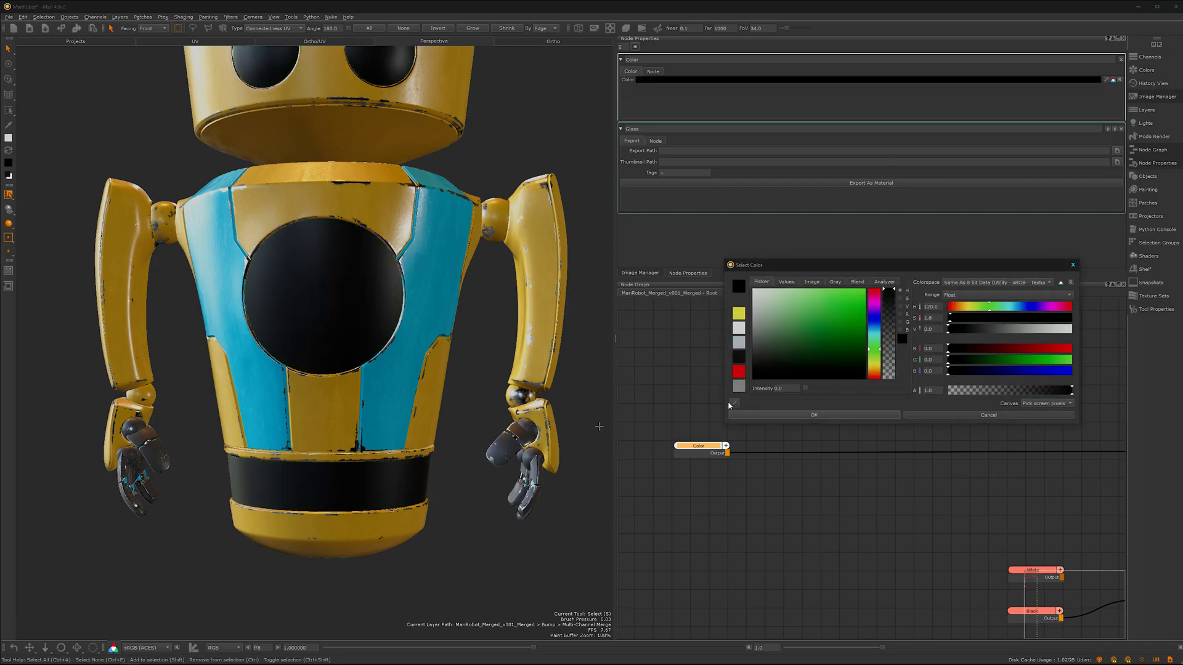
click(783, 416)
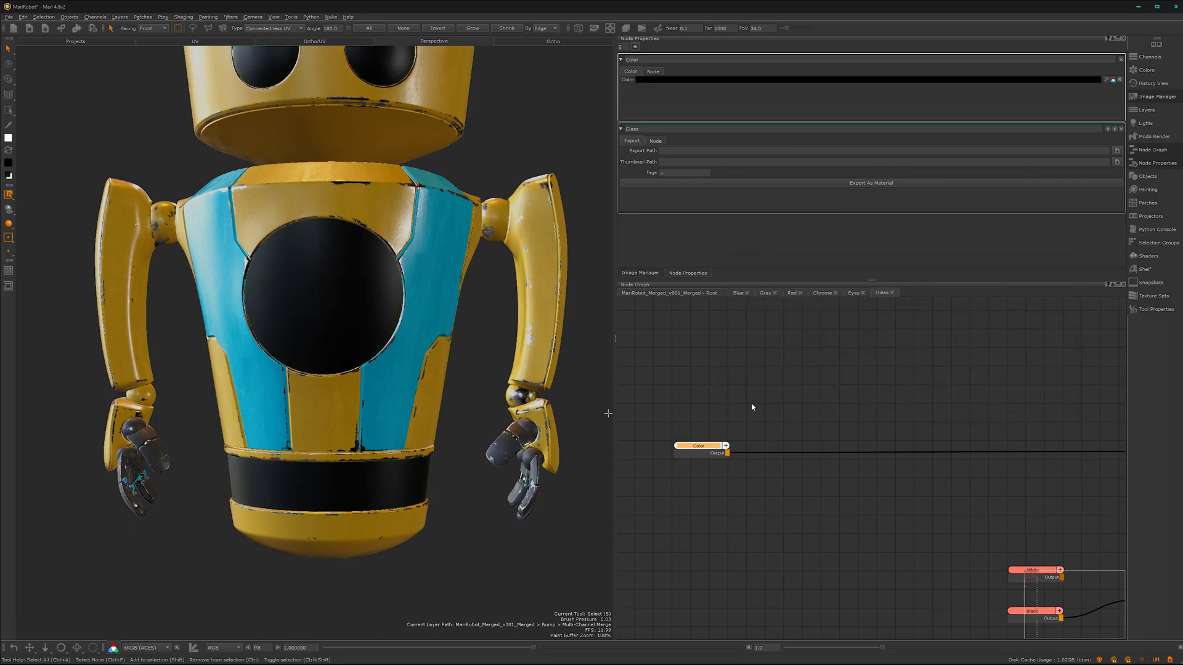
Darken the Glass material's Color1 node to near black and check the reflections on the robot's glass covers
alt+right_drag(757, 576, 610, 598)
alt+middle_drag(769, 484, 770, 268)
alt+right_drag(778, 505, 861, 417)
alt+middle_drag(797, 502, 837, 451)
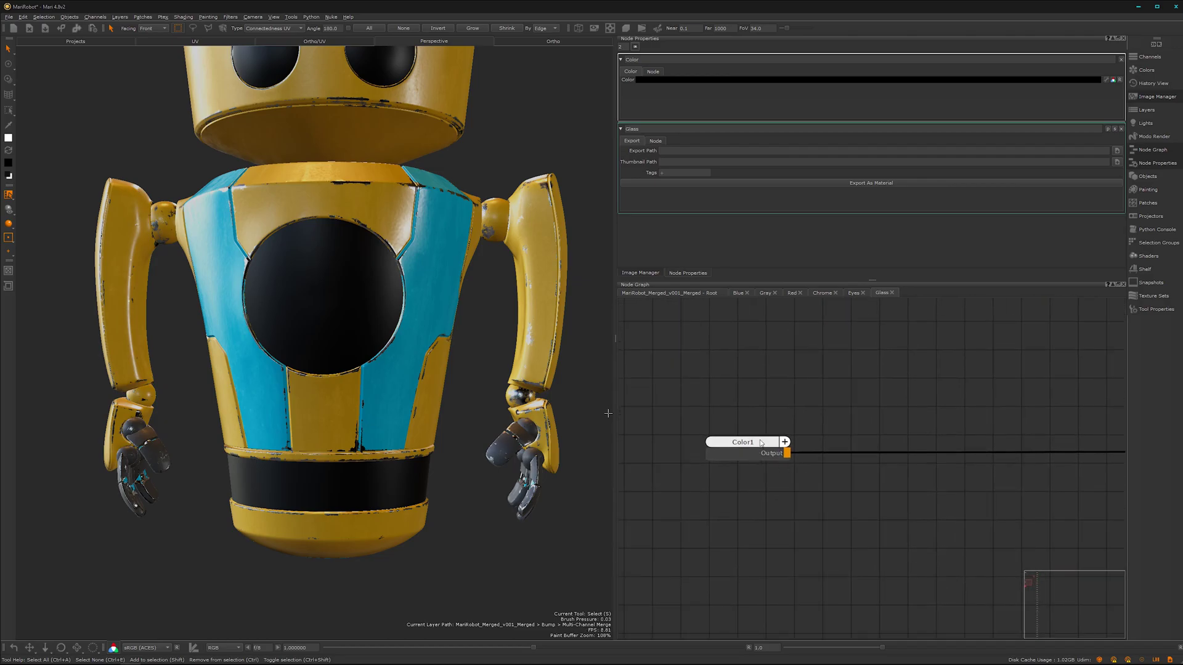
double_click(750, 444)
double_click(750, 445)
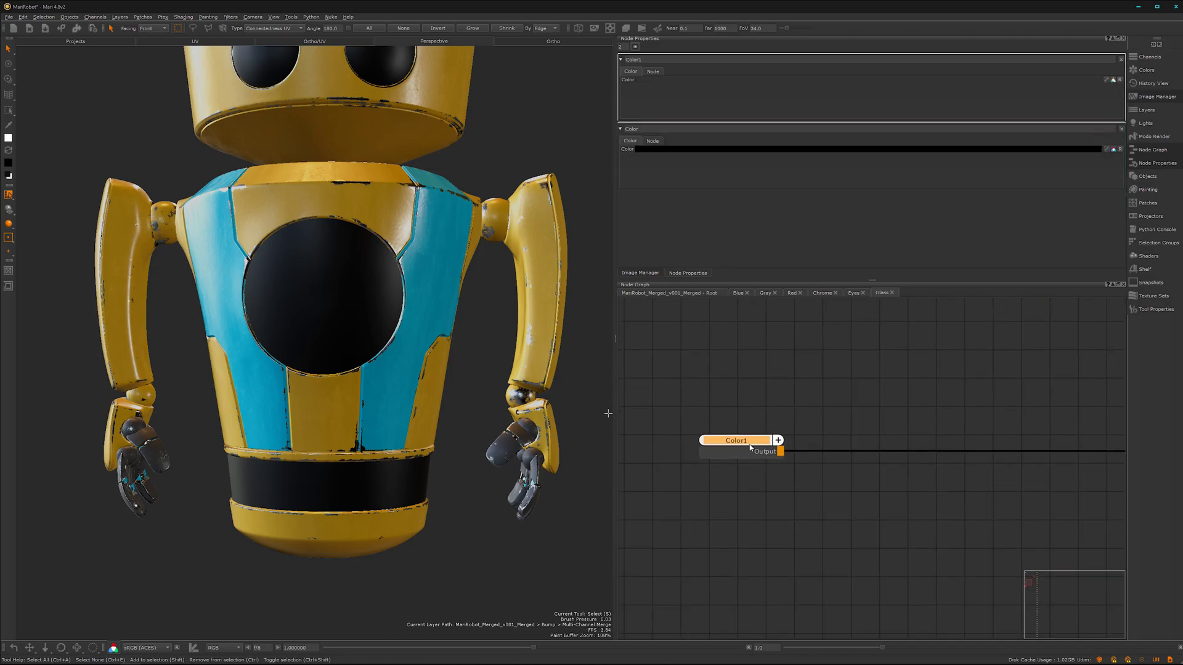
click(791, 85)
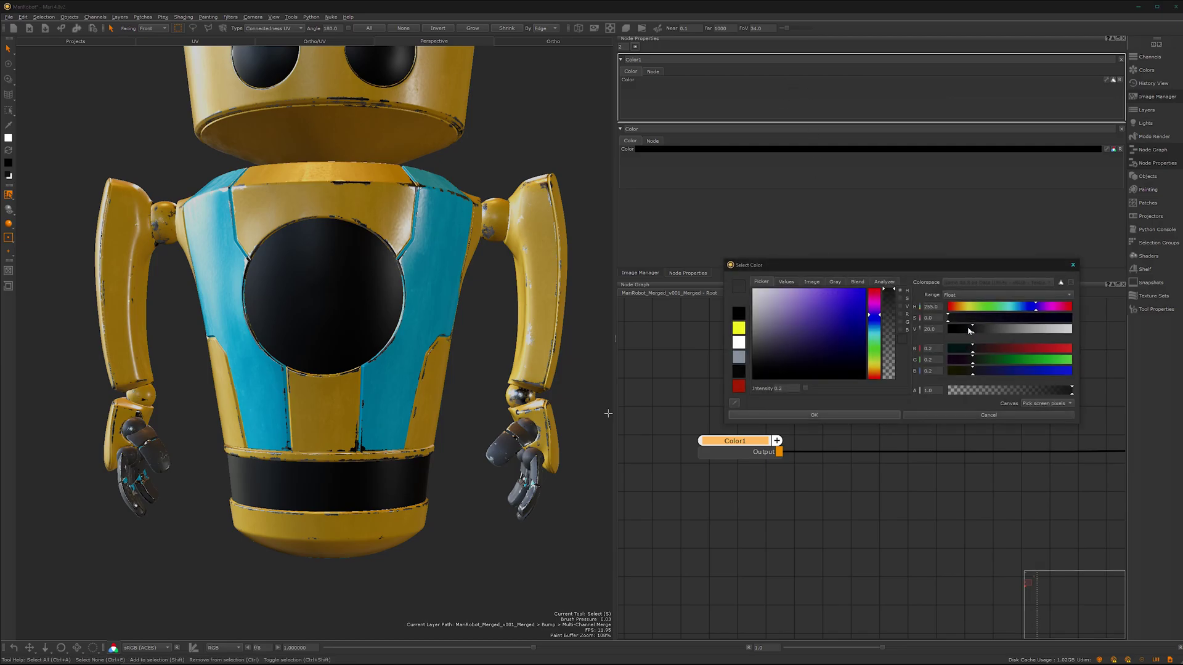
drag(969, 331, 952, 331)
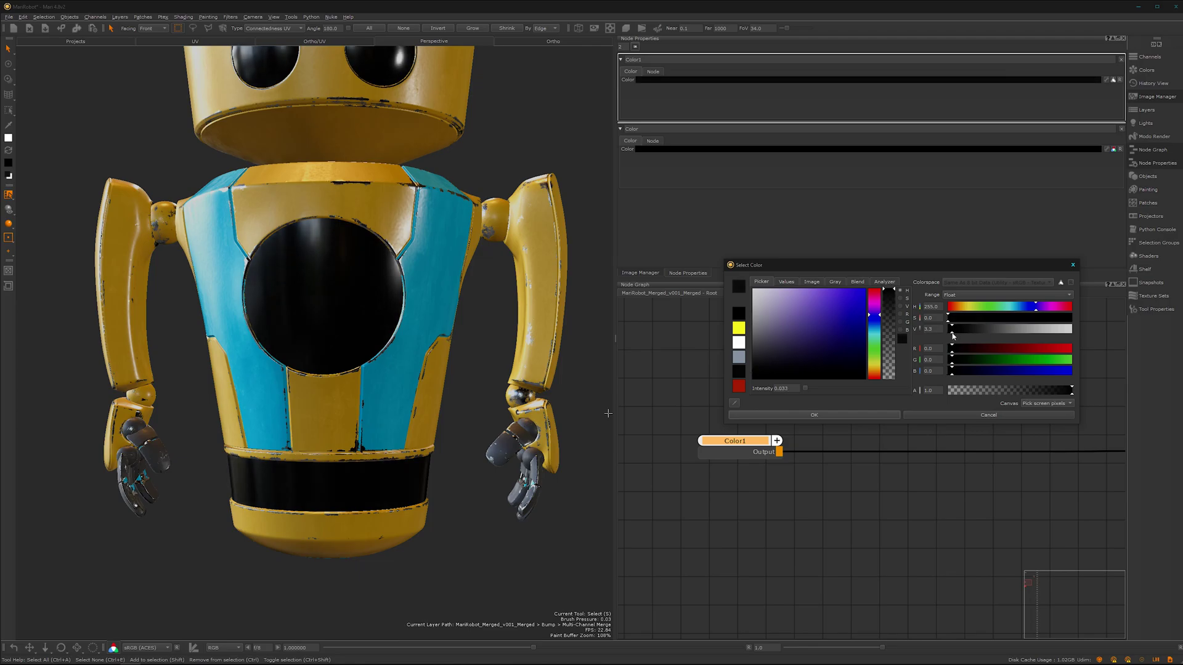
double_click(920, 329)
key(Return)
mouse_move(379, 348)
alt+mouse_down()
mouse_move(345, 363)
mouse_move(359, 360)
alt+mouse_up()
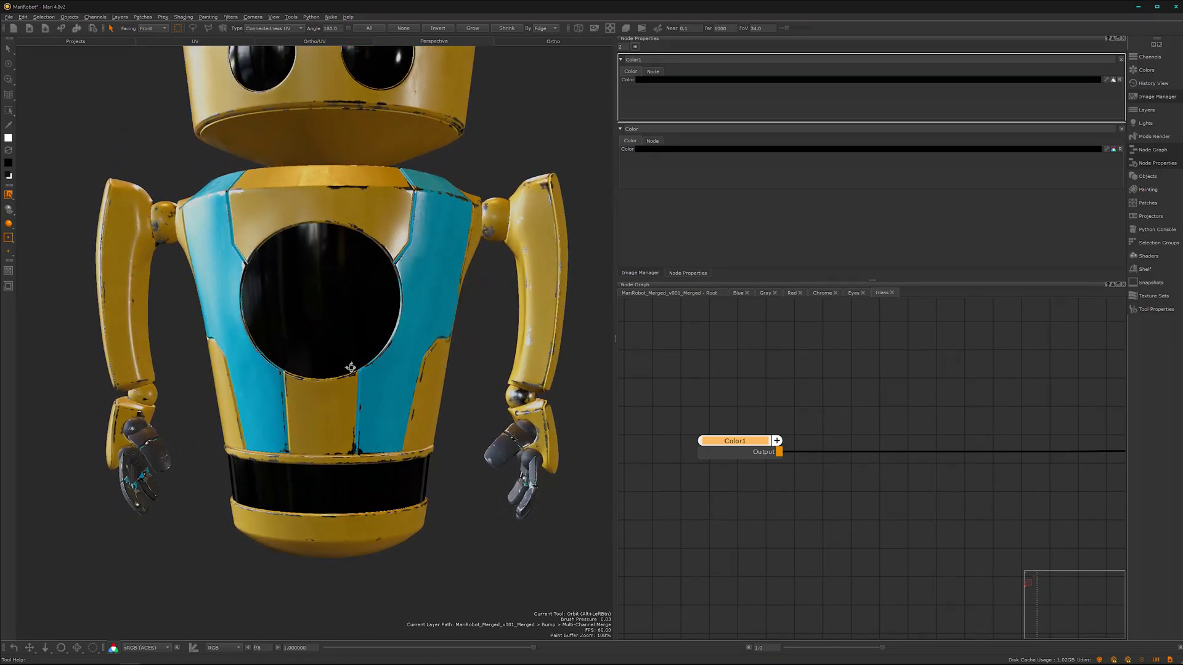
alt+drag(351, 368, 375, 368)
Insert a Merge node after Color1, with Color1 feeding its Base, and place it farther along the connection
alt+right_drag(798, 500, 647, 528)
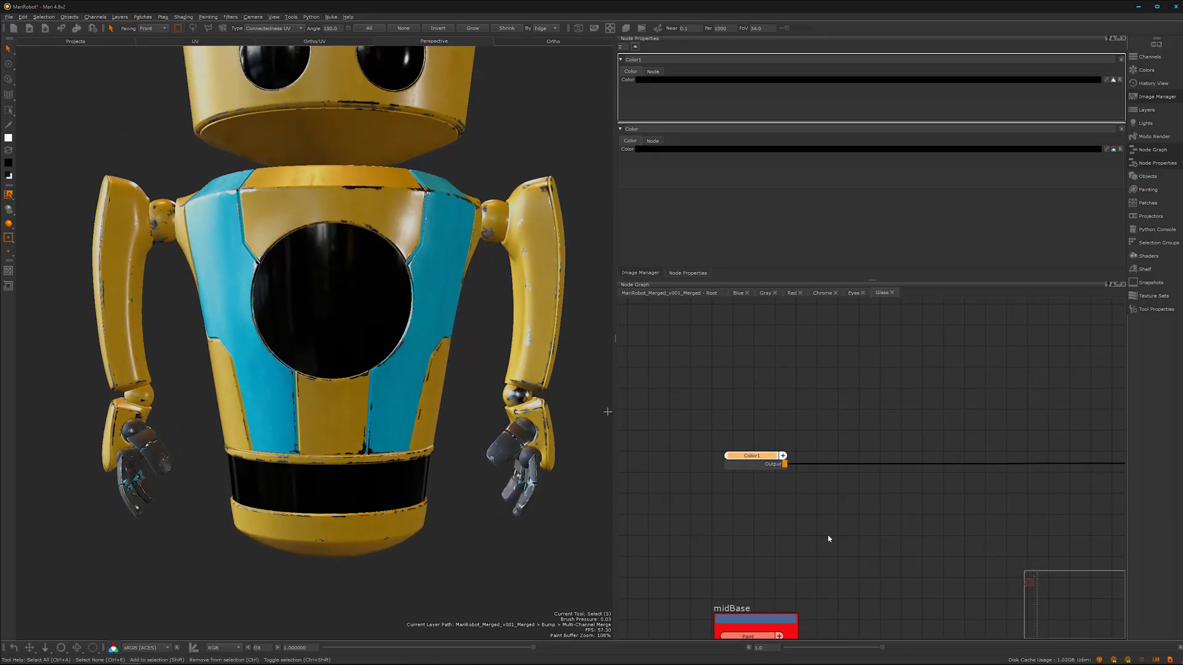
mouse_move(781, 506)
alt+middle_down()
mouse_move(817, 456)
mouse_move(786, 486)
alt+middle_up()
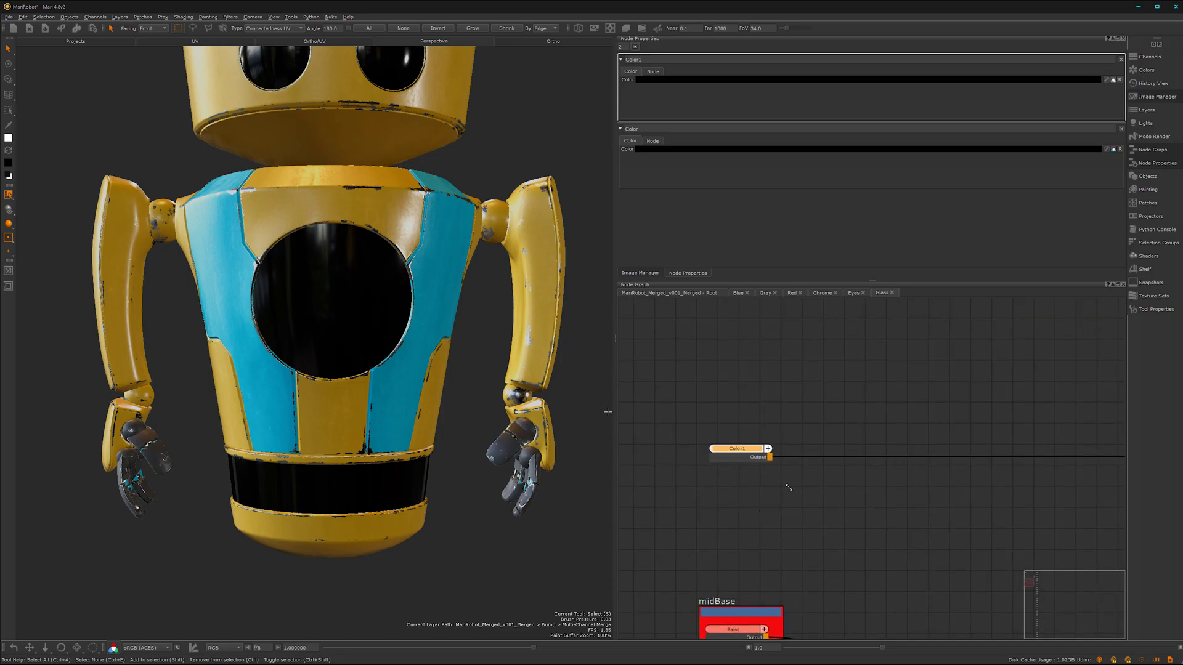
alt+right_drag(787, 486, 744, 391)
key(m)
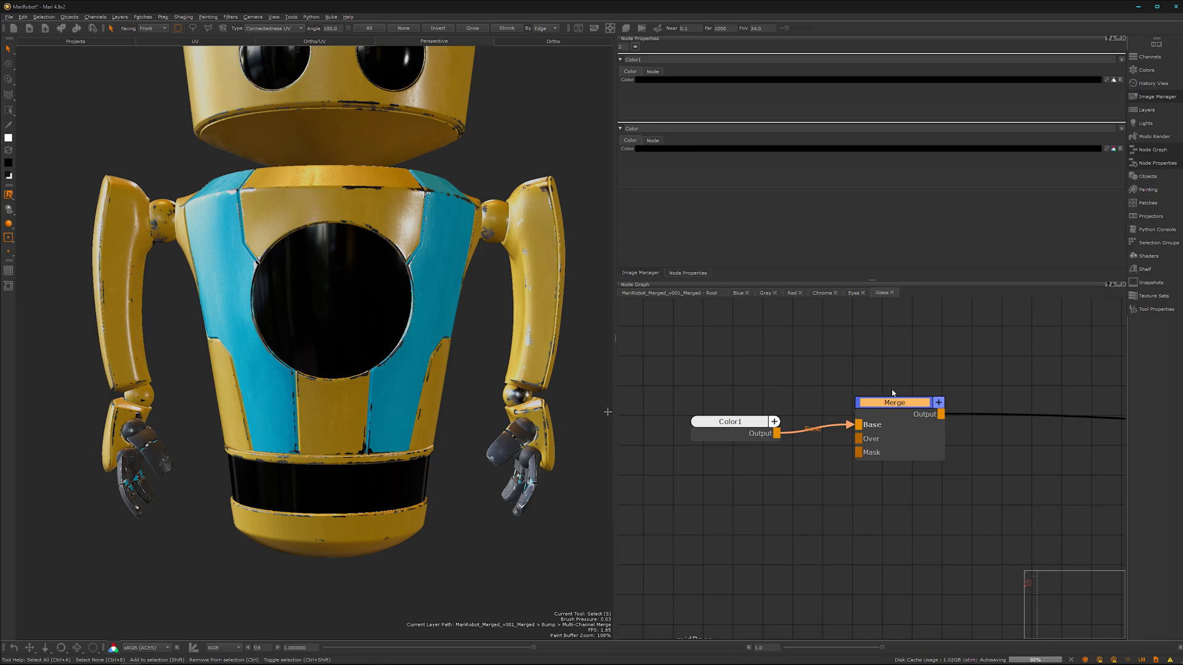
drag(897, 405, 948, 415)
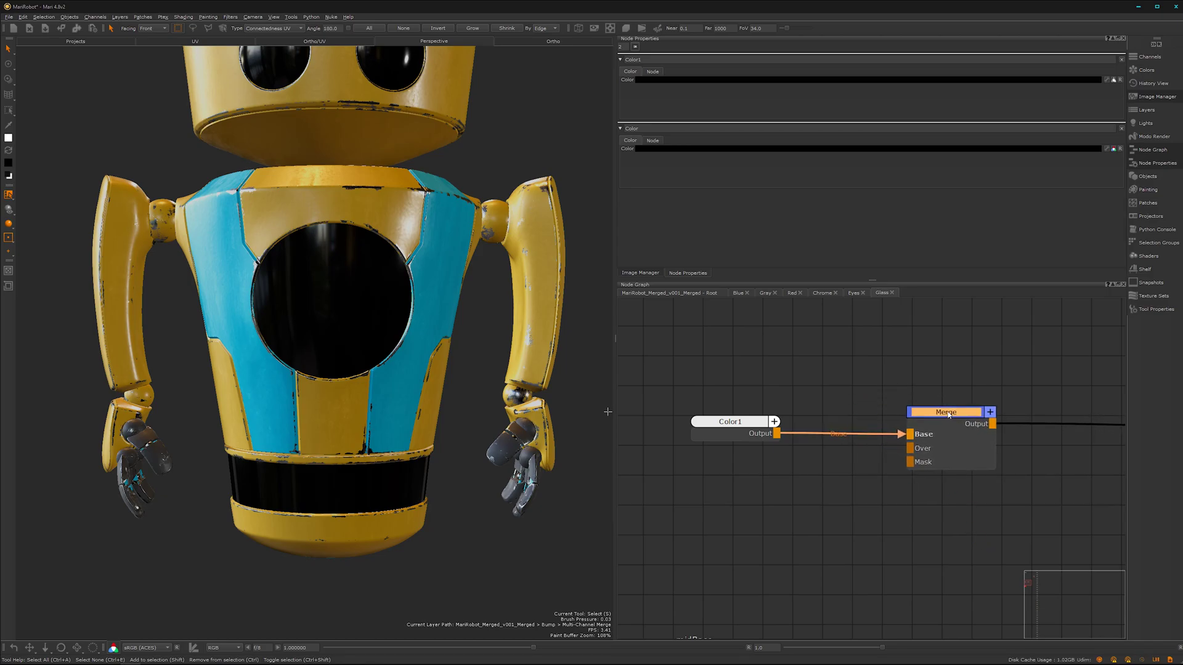
scroll(896, 394, up, 1)
middle_drag(895, 394, 827, 400)
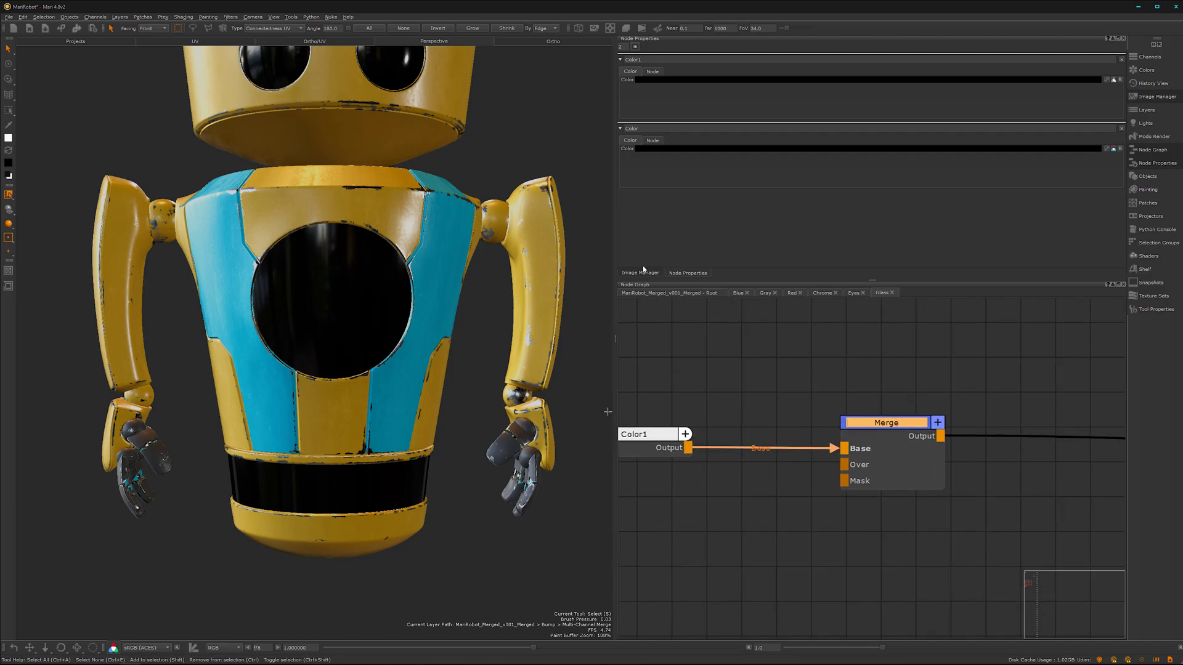
Add SurfaceImperfections001_4K_var1.jpg as a Tiled node below Color1 and connect its output to the Merge node's Over input
click(640, 273)
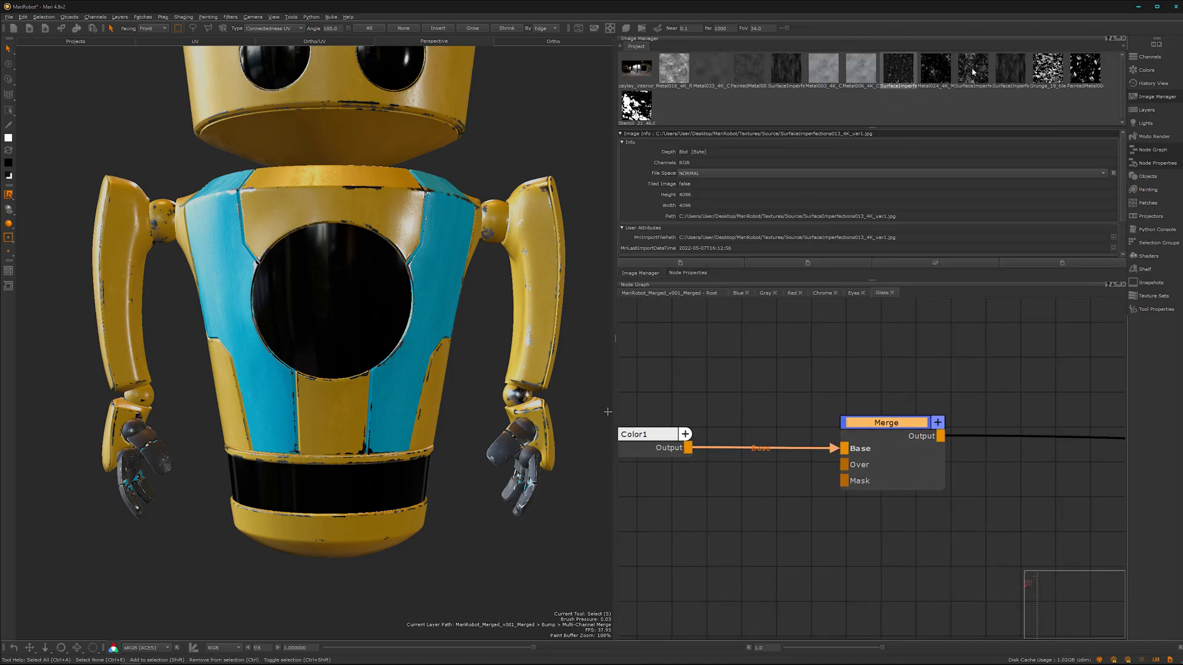
drag(973, 72, 759, 542)
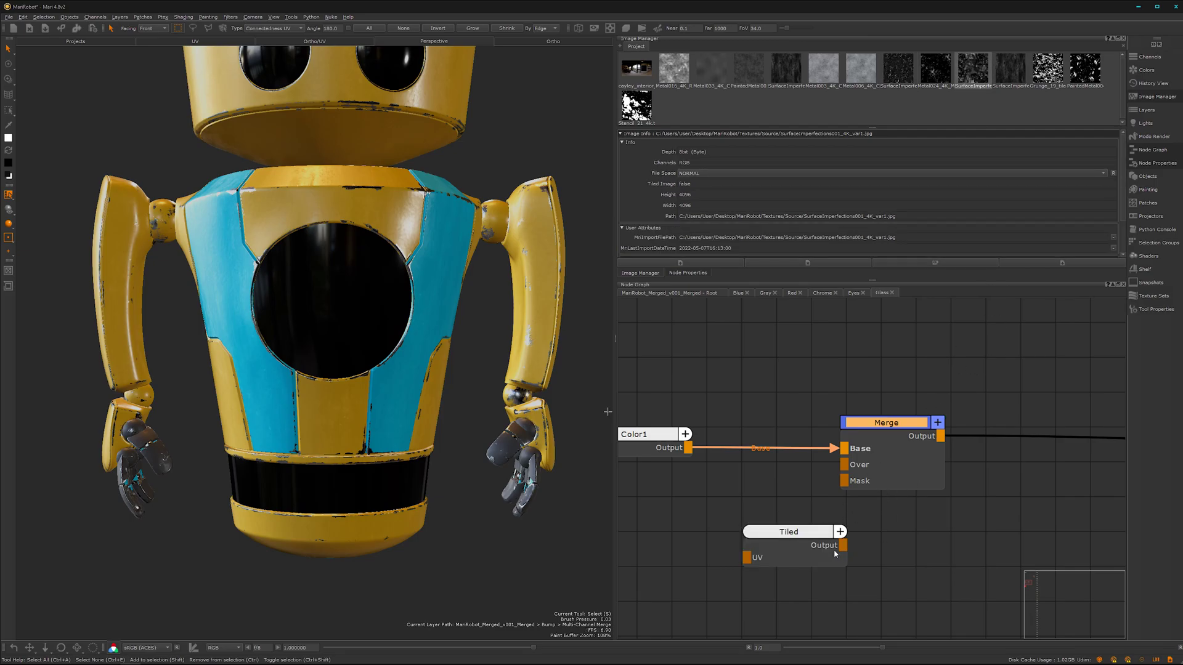
drag(842, 546, 859, 468)
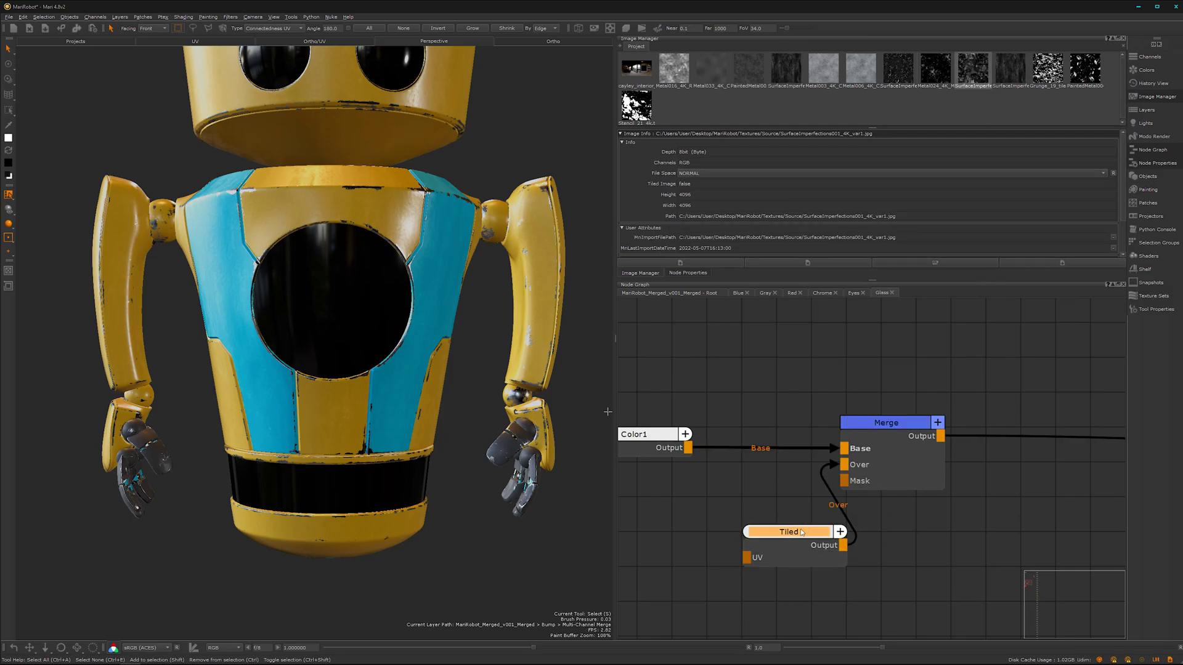
drag(801, 532, 739, 540)
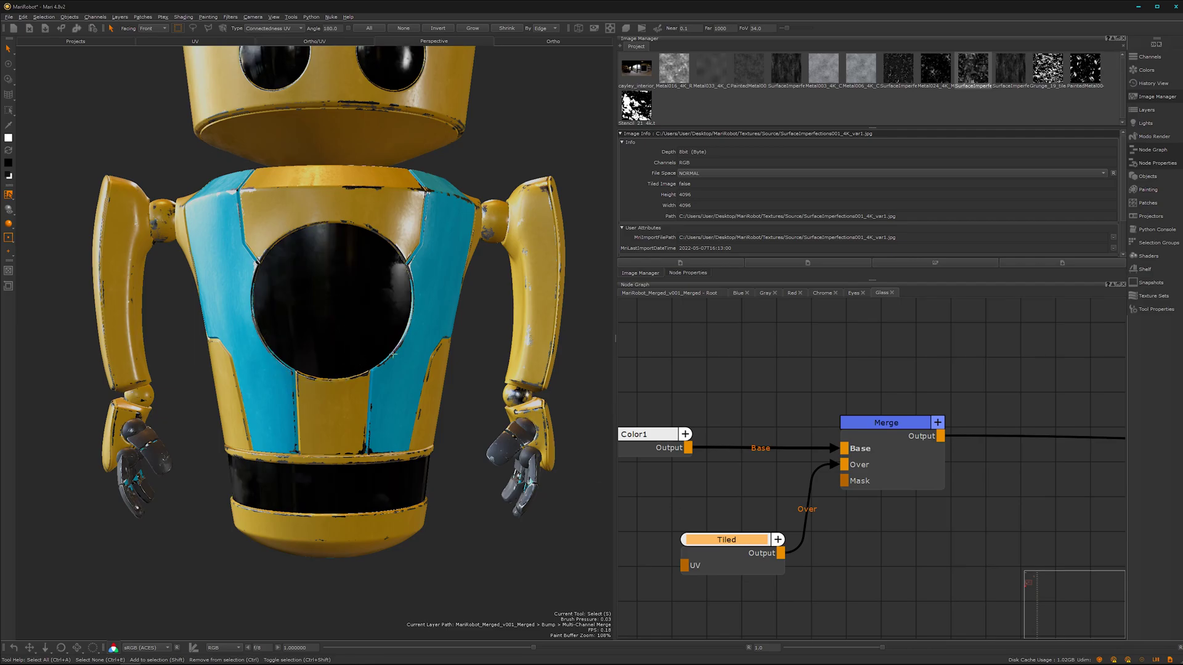
Inspect the imperfections on the chest glass up close and open the properties of its Tiled node
alt+drag(379, 362, 327, 325)
alt+right_drag(327, 325, 413, 277)
alt+middle_drag(413, 277, 364, 369)
mouse_move(365, 368)
alt+mouse_down()
mouse_move(356, 423)
mouse_move(378, 351)
mouse_move(386, 359)
mouse_move(366, 355)
mouse_move(369, 335)
mouse_move(351, 367)
mouse_move(379, 373)
alt+mouse_up()
double_click(744, 549)
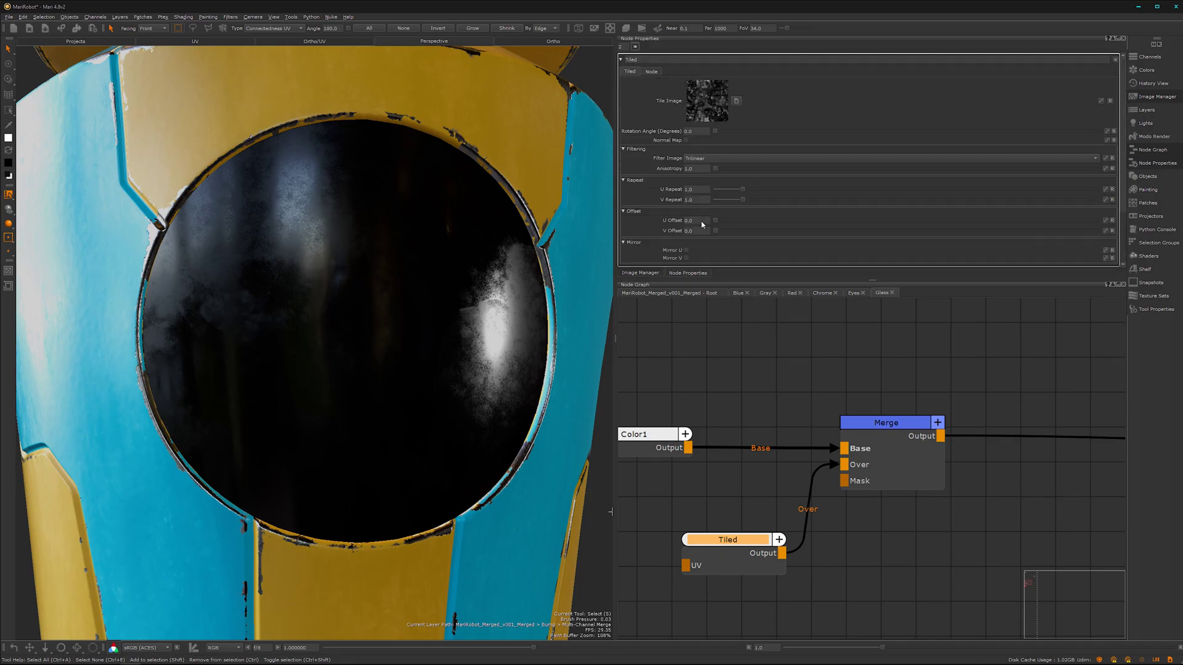
Set the Tiled node's U Repeat and V Repeat to 3
drag(702, 189, 679, 200)
text(3)
text(3)
key(Return)
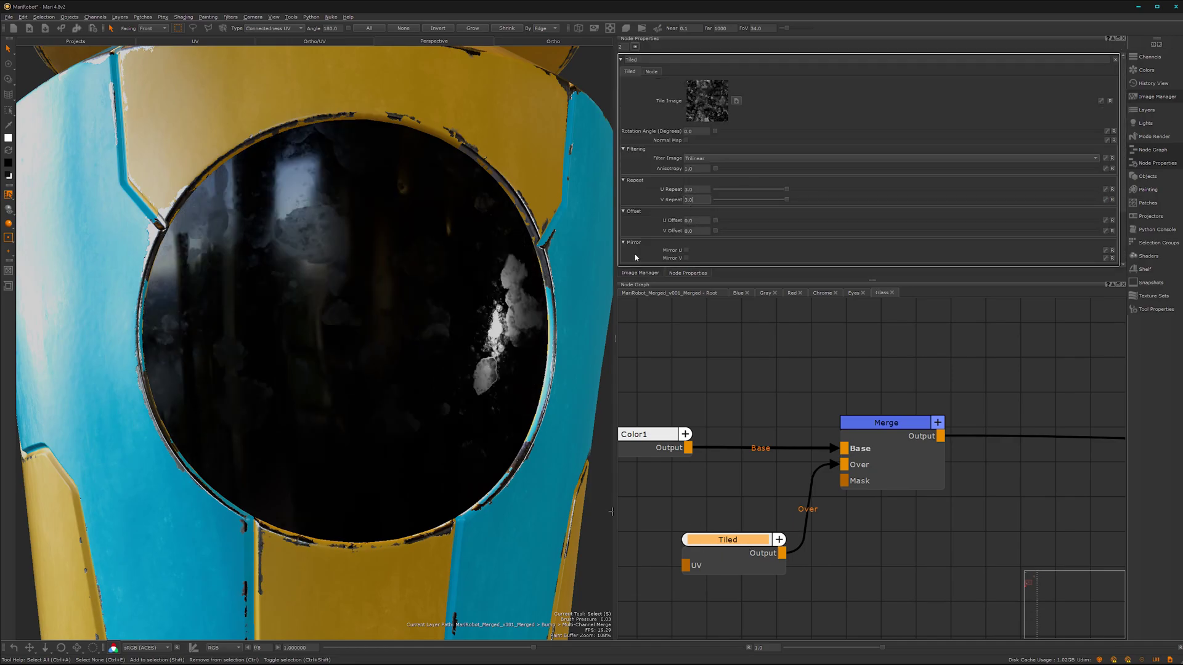
Set the Tiled node's U Repeat and V Repeat to 7 and check the finer imperfections on the chest glass
drag(703, 189, 680, 201)
text(7)
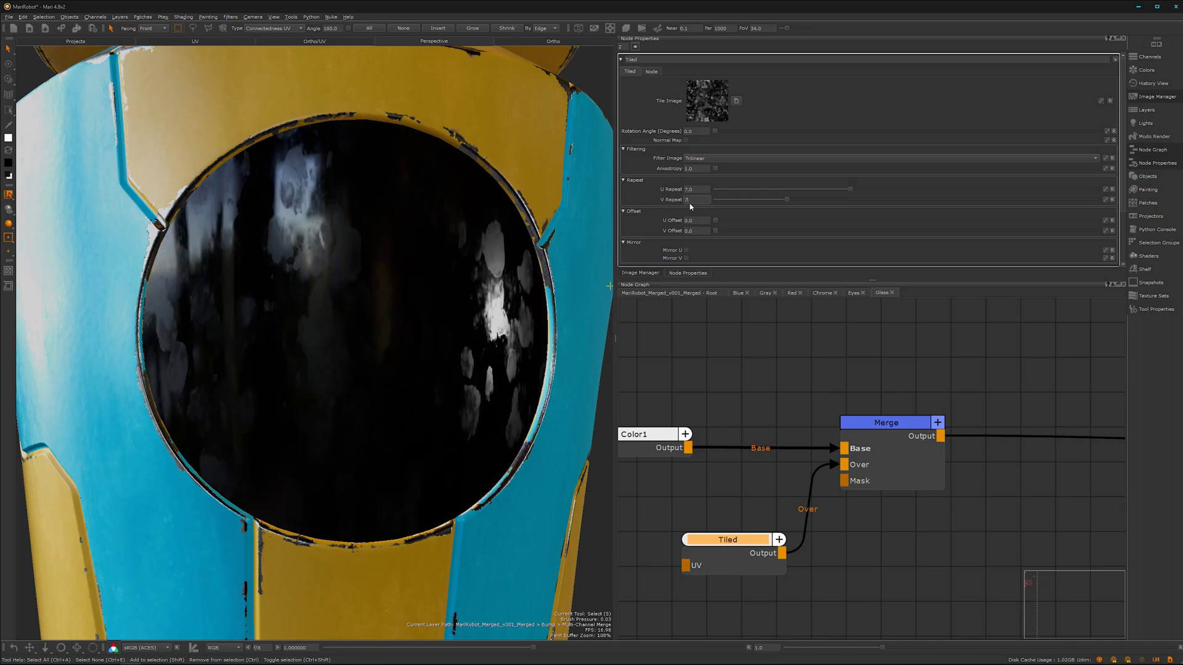
key(Return)
mouse_move(377, 401)
alt+mouse_down()
mouse_move(417, 382)
mouse_move(385, 398)
mouse_move(390, 372)
mouse_move(417, 388)
mouse_move(351, 409)
mouse_move(339, 392)
mouse_move(364, 406)
alt+mouse_up()
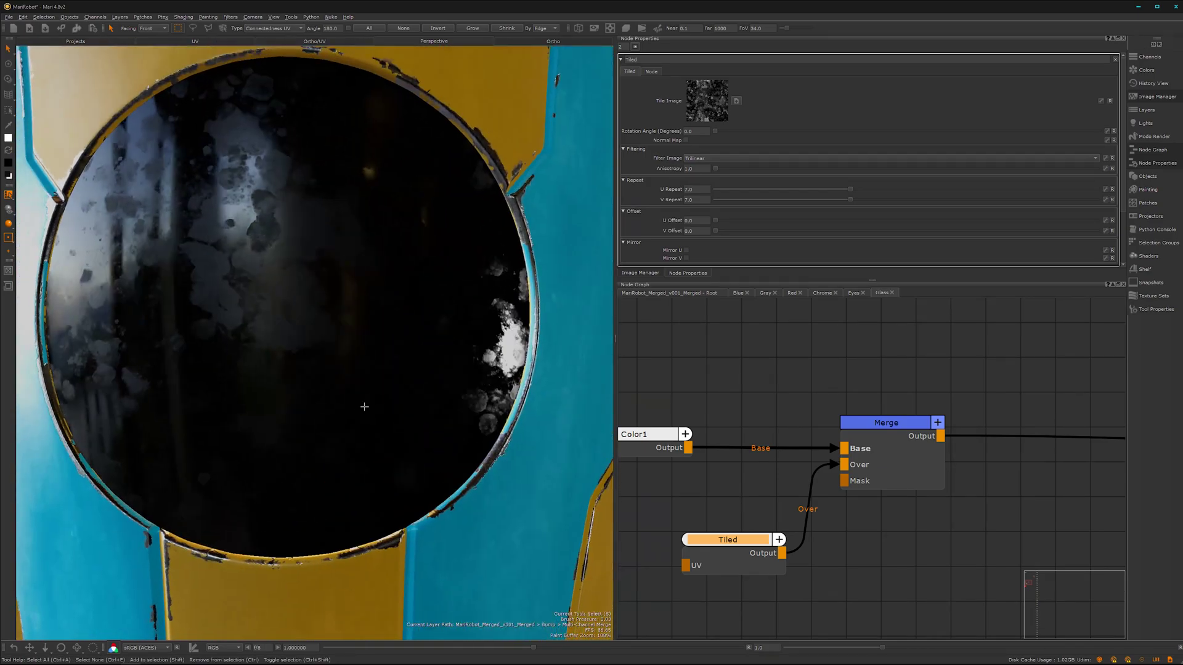
alt+right_drag(413, 392, 361, 417)
mouse_move(361, 417)
alt+mouse_down()
mouse_move(338, 389)
mouse_move(316, 391)
mouse_move(372, 400)
alt+mouse_up()
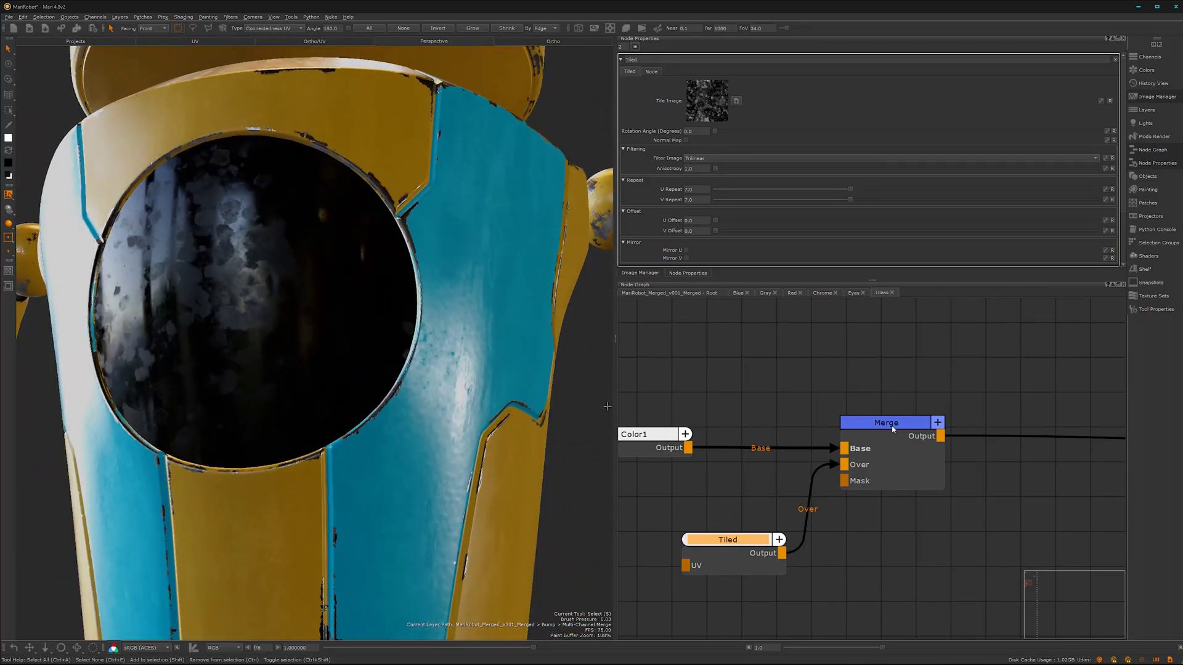
Set the Merge node's blend mode to Screen and its Amount to about 0.69, checking the chest glass reflections
drag(892, 426, 904, 427)
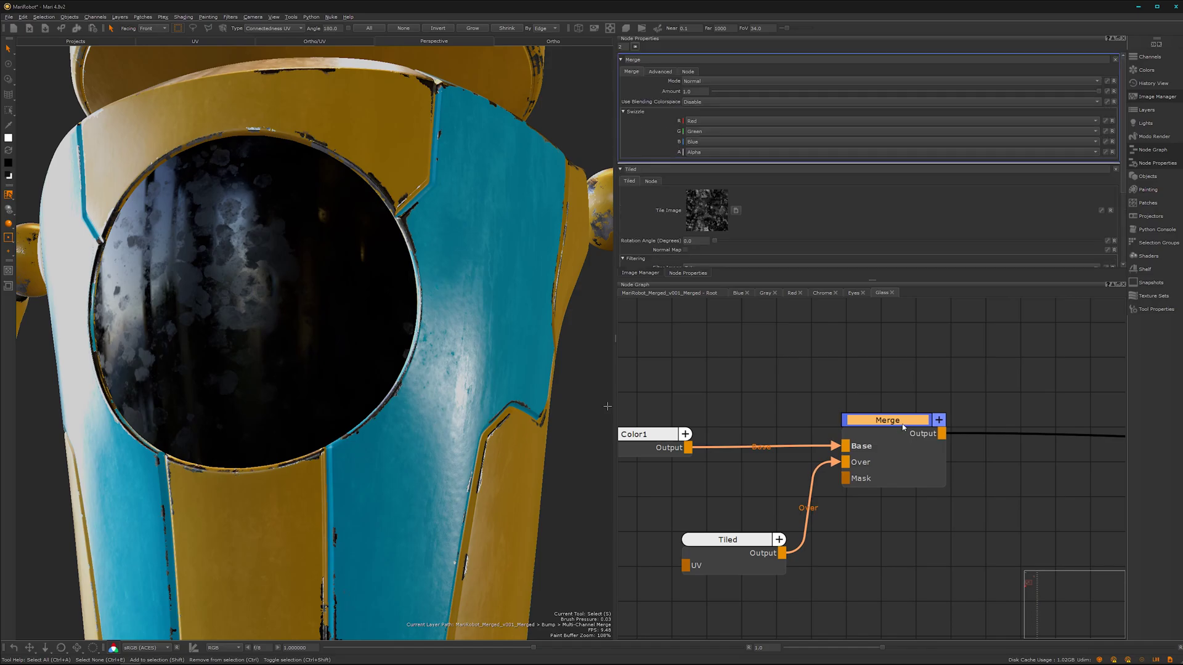
click(1077, 80)
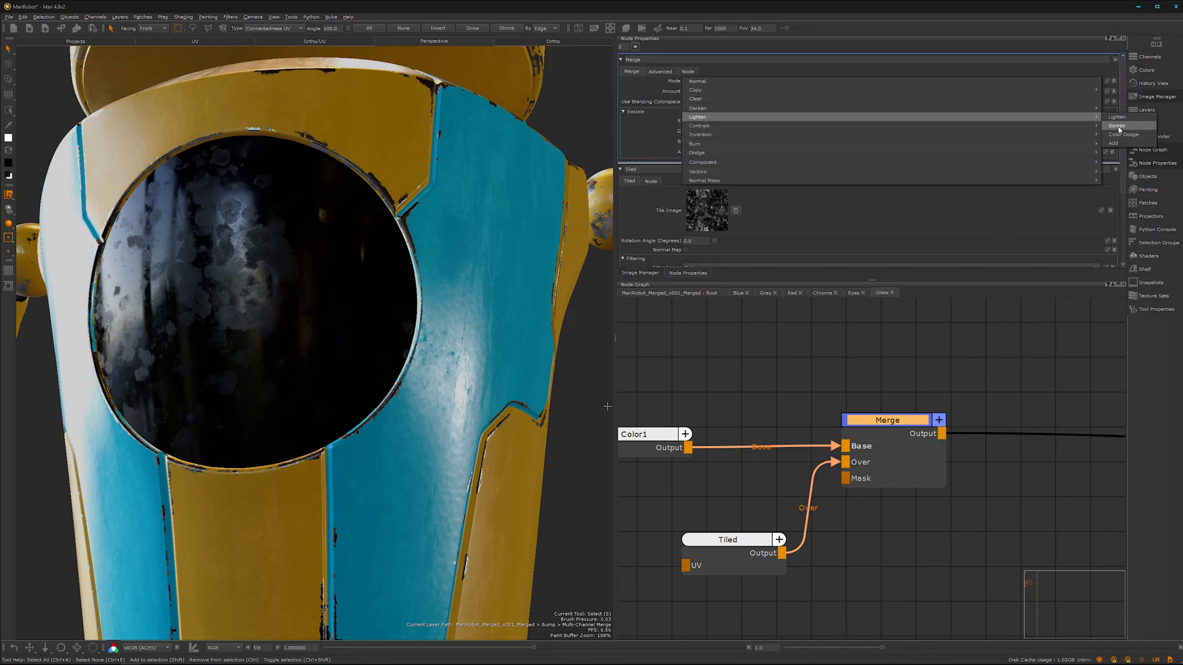
click(1118, 126)
alt+drag(608, 407, 338, 380)
key(s)
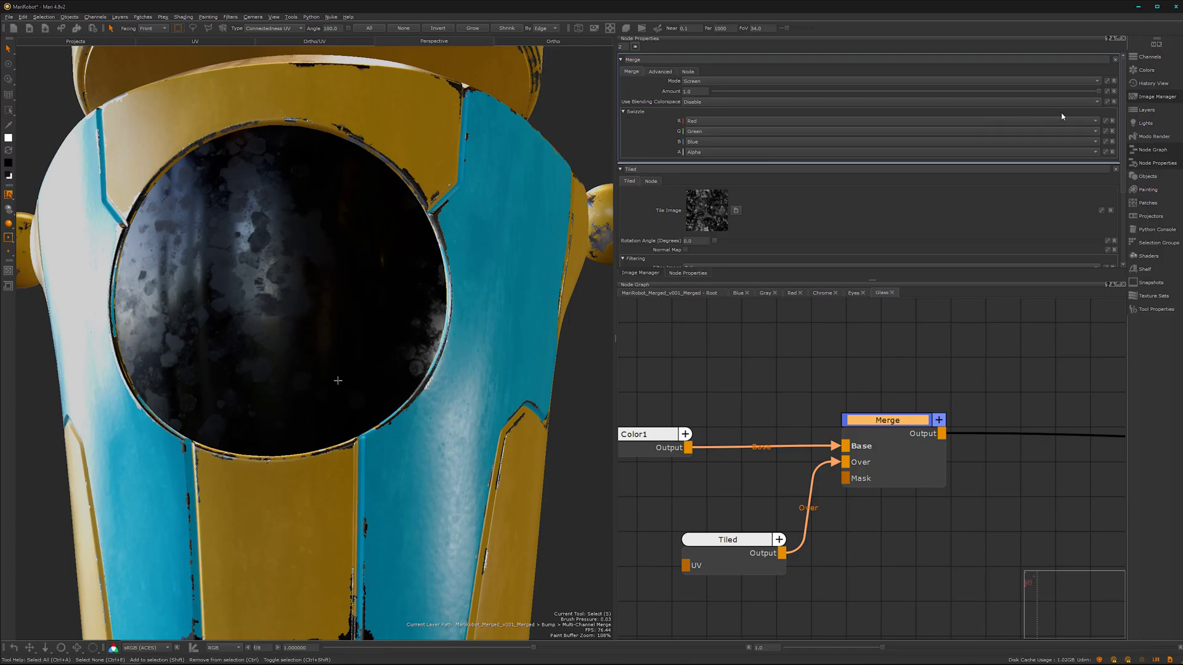
drag(1099, 93, 977, 110)
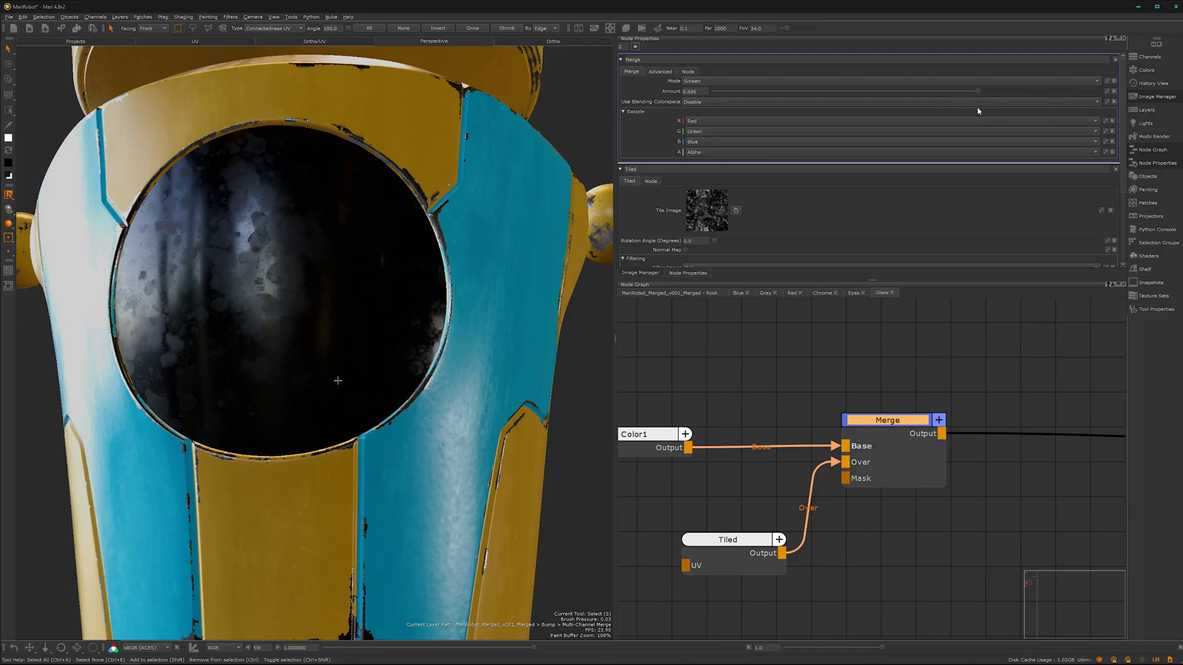
mouse_move(311, 397)
alt+mouse_down()
mouse_move(359, 399)
mouse_move(323, 411)
alt+mouse_up()
Insert a second Merge node after the first, fed through its Base input, and place it farther along the connection
middle_drag(920, 501, 759, 517)
drag(731, 396, 727, 544)
key(m)
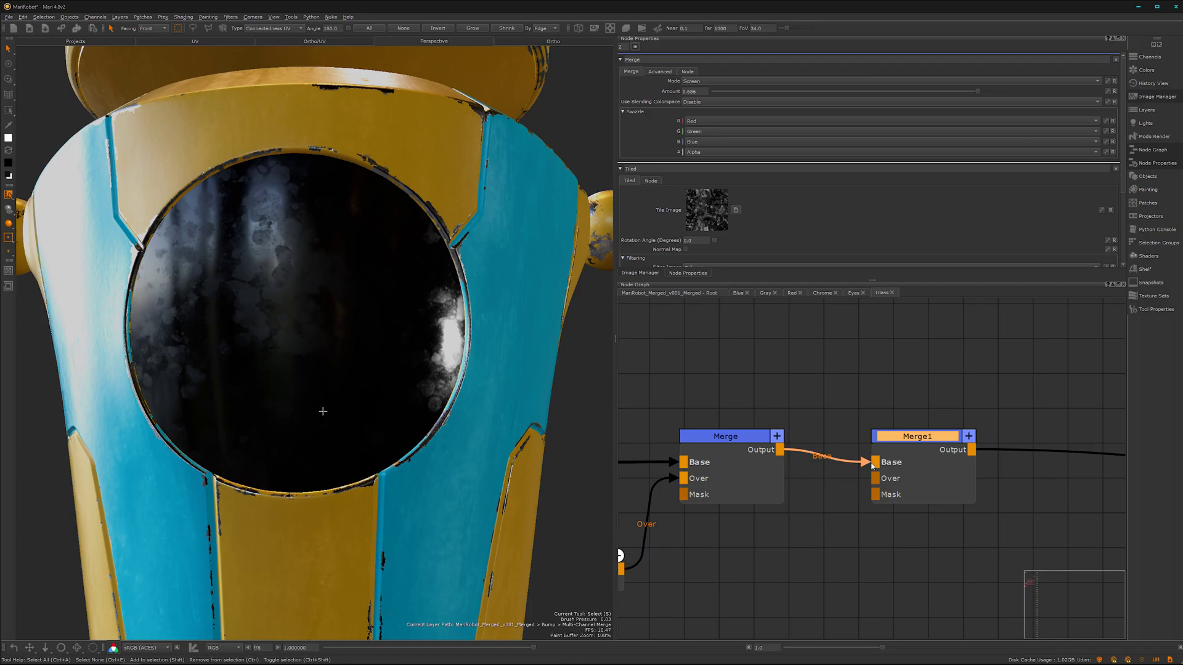
drag(925, 439, 1007, 435)
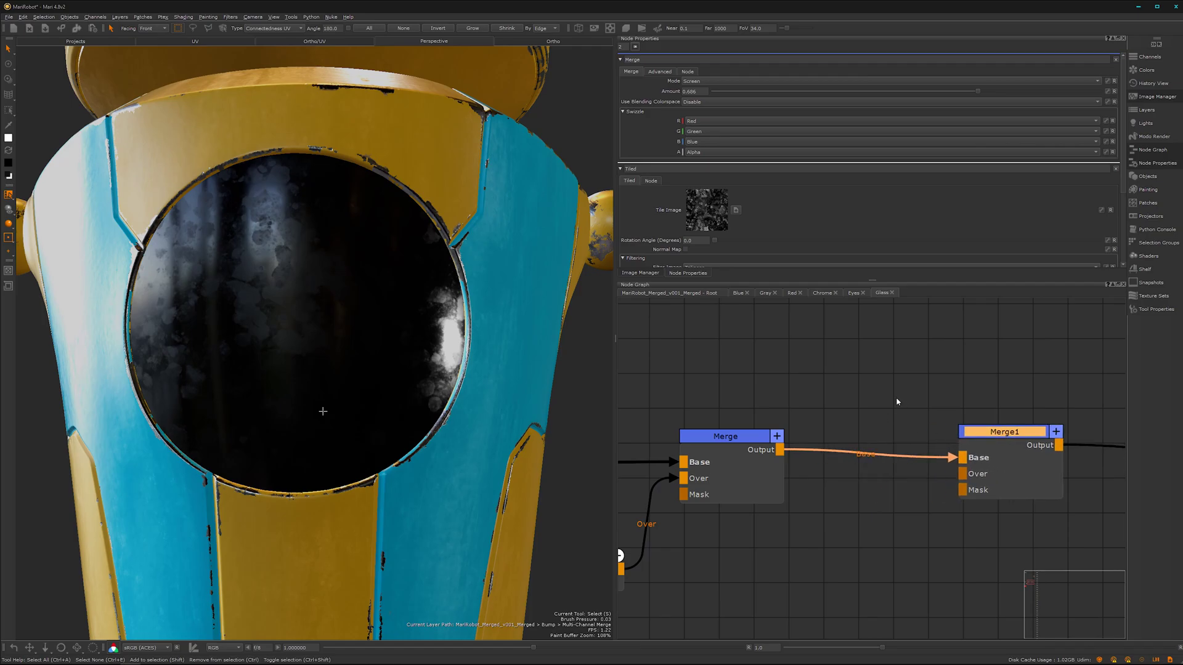
Preview Metal016_4K_Roughness.jpg, add it as a Tiled node below the Merge nodes, and connect its output to Merge1's Over input
click(645, 274)
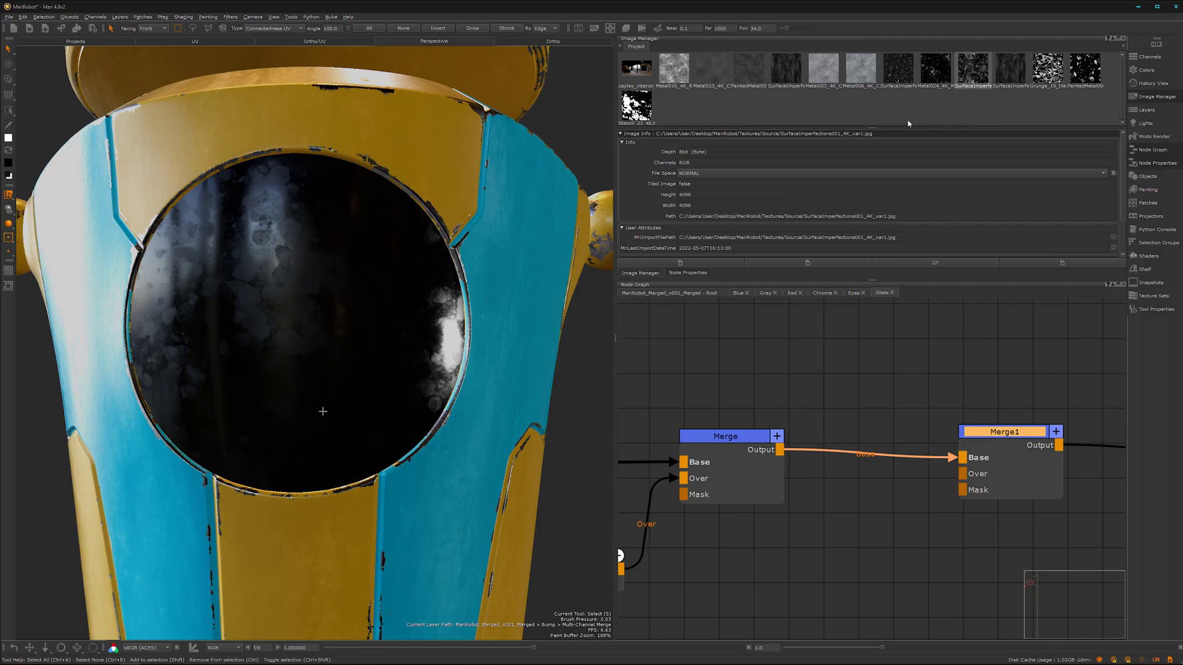
double_click(673, 78)
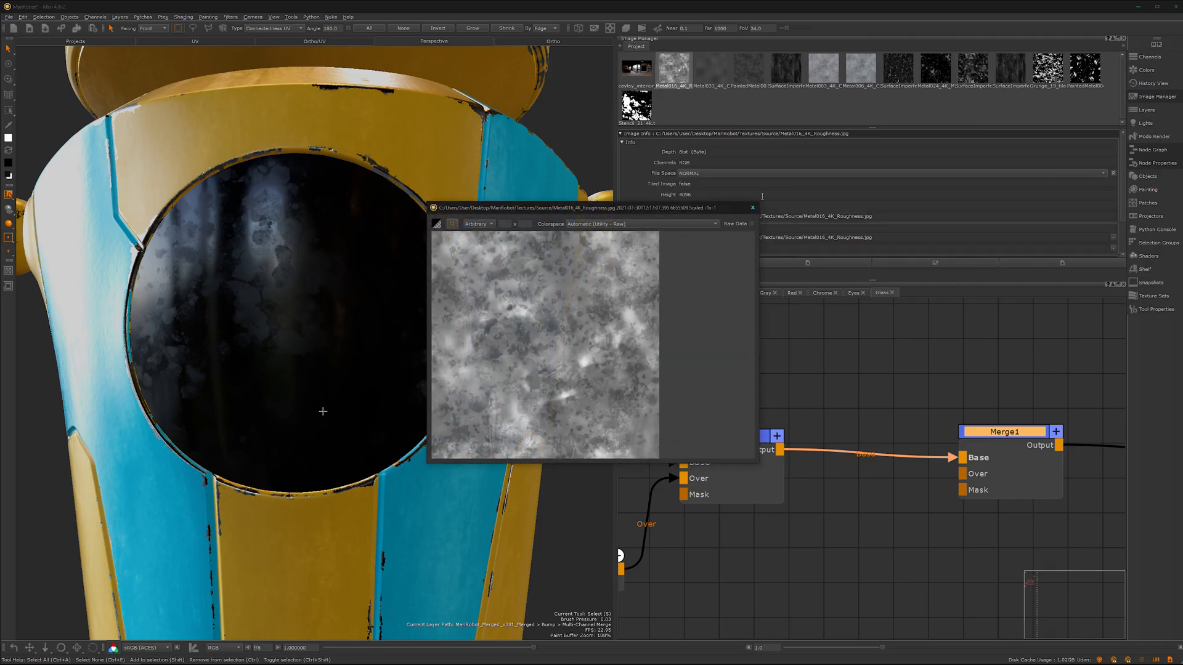
click(752, 209)
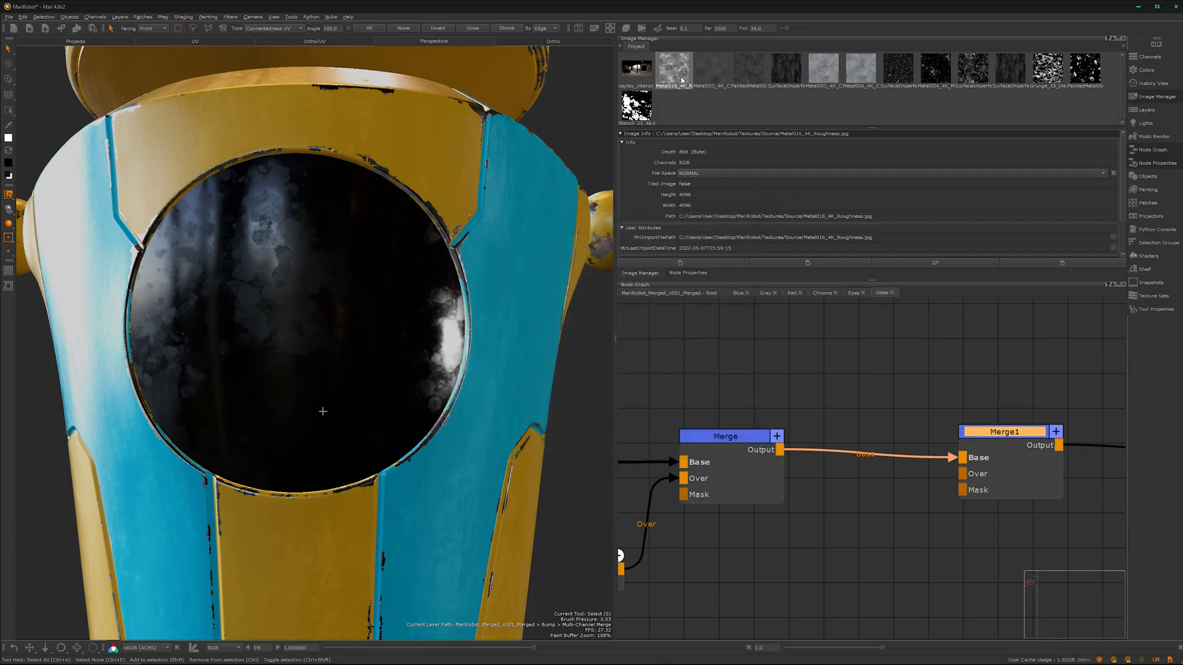
drag(682, 80, 857, 586)
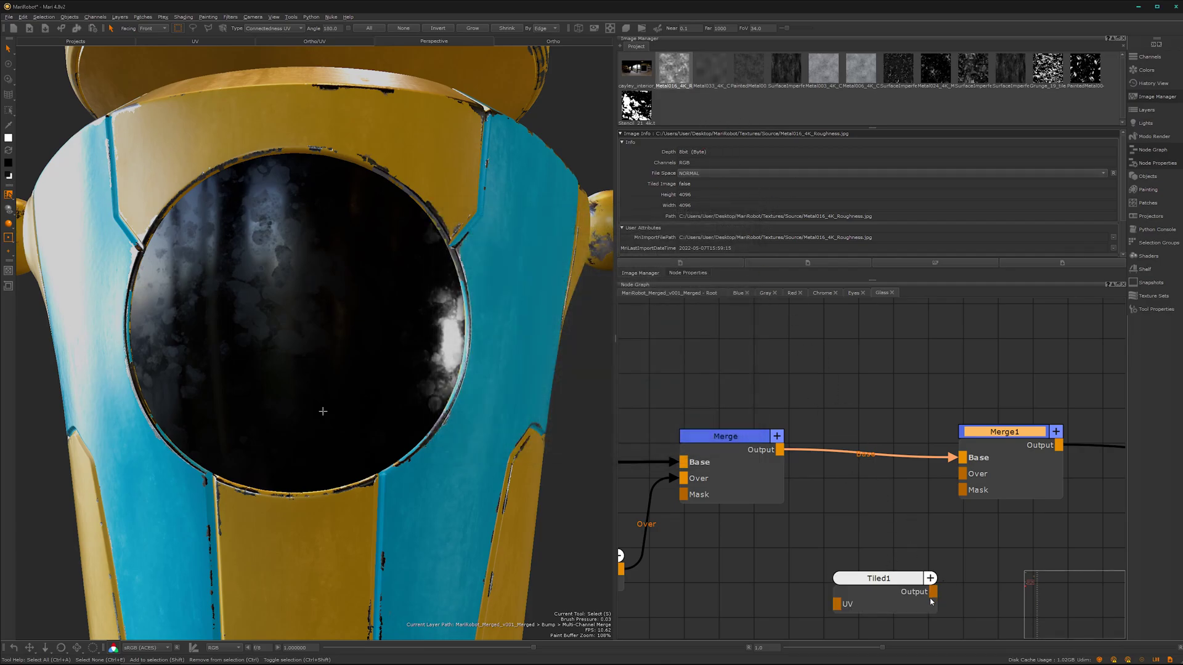
drag(933, 591, 963, 474)
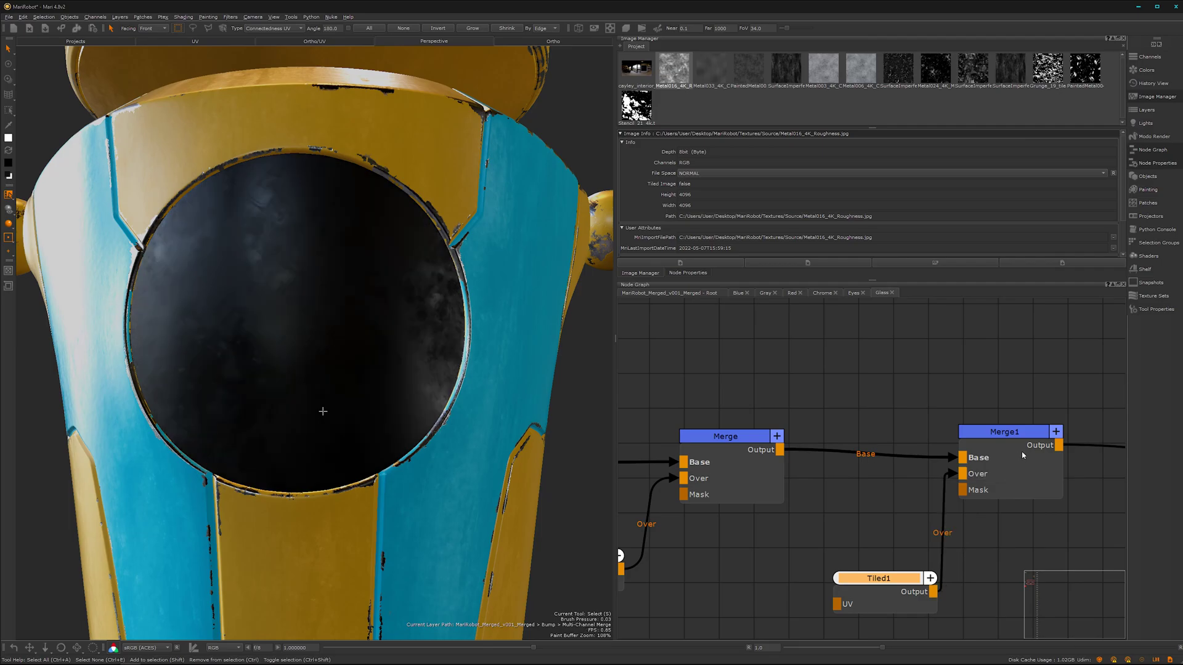
Try the Color Dodge blend mode on Merge1 and undo it
click(1026, 432)
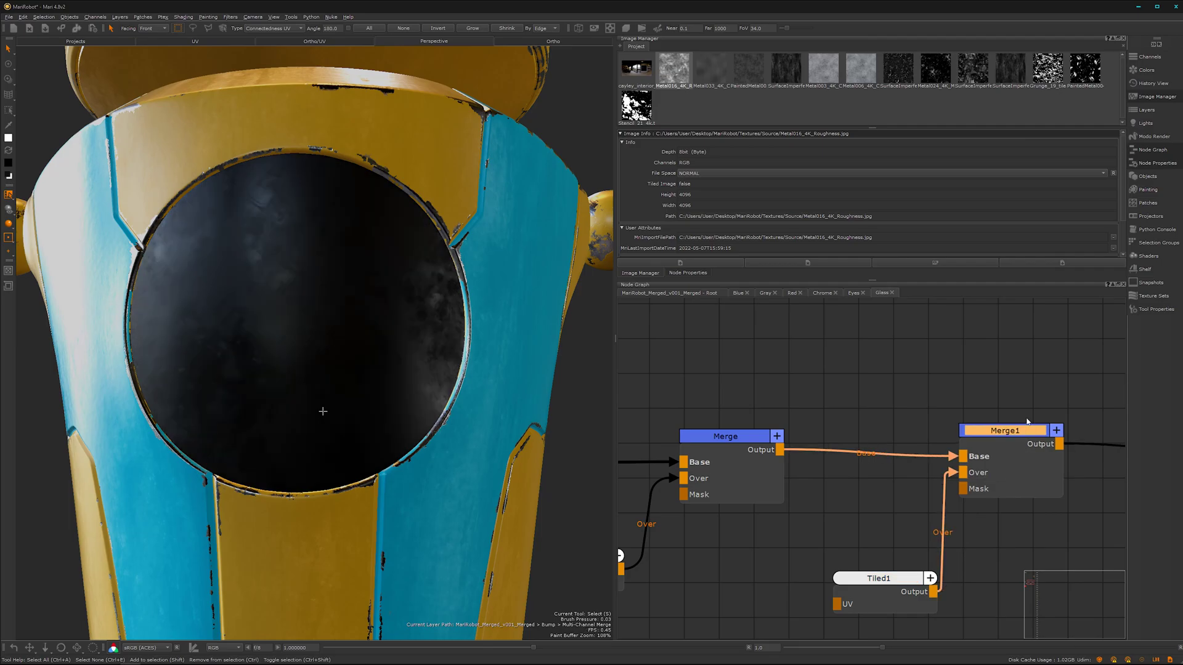
double_click(1024, 430)
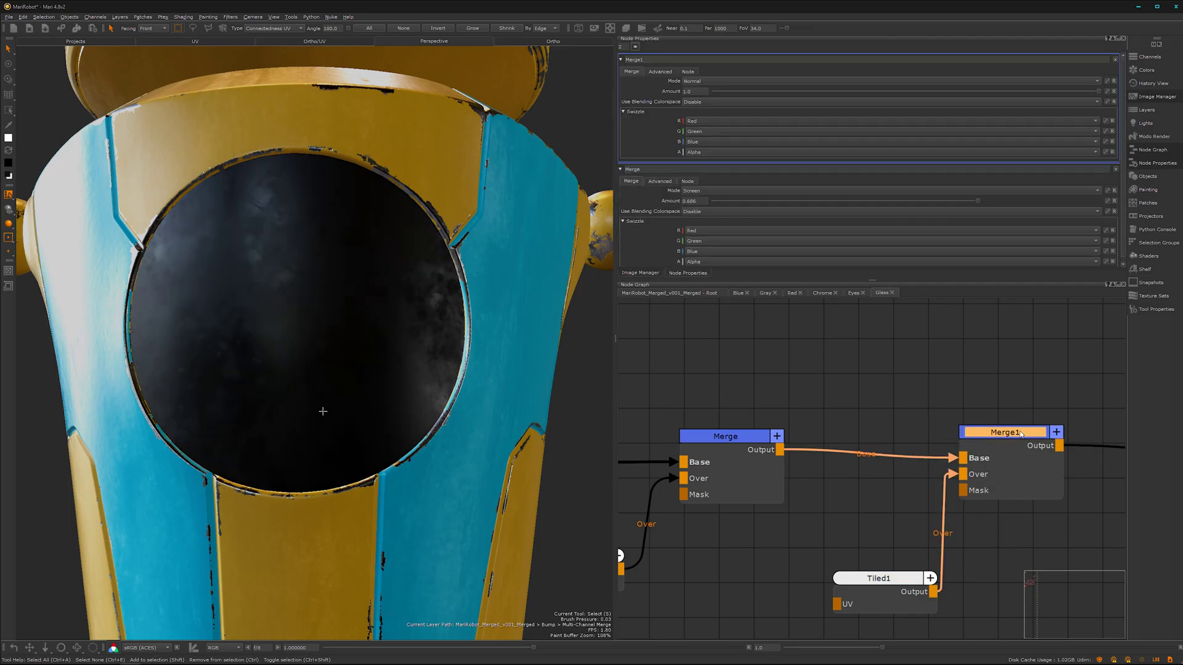
click(1017, 82)
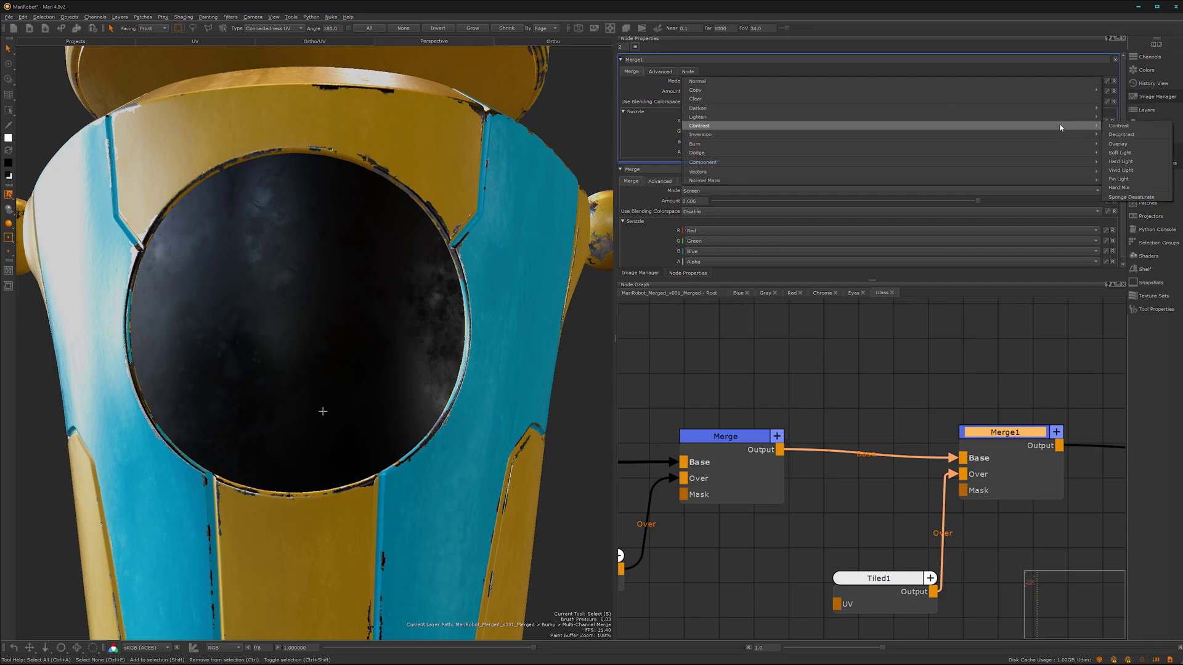
mouse_move(1094, 119)
click(1123, 134)
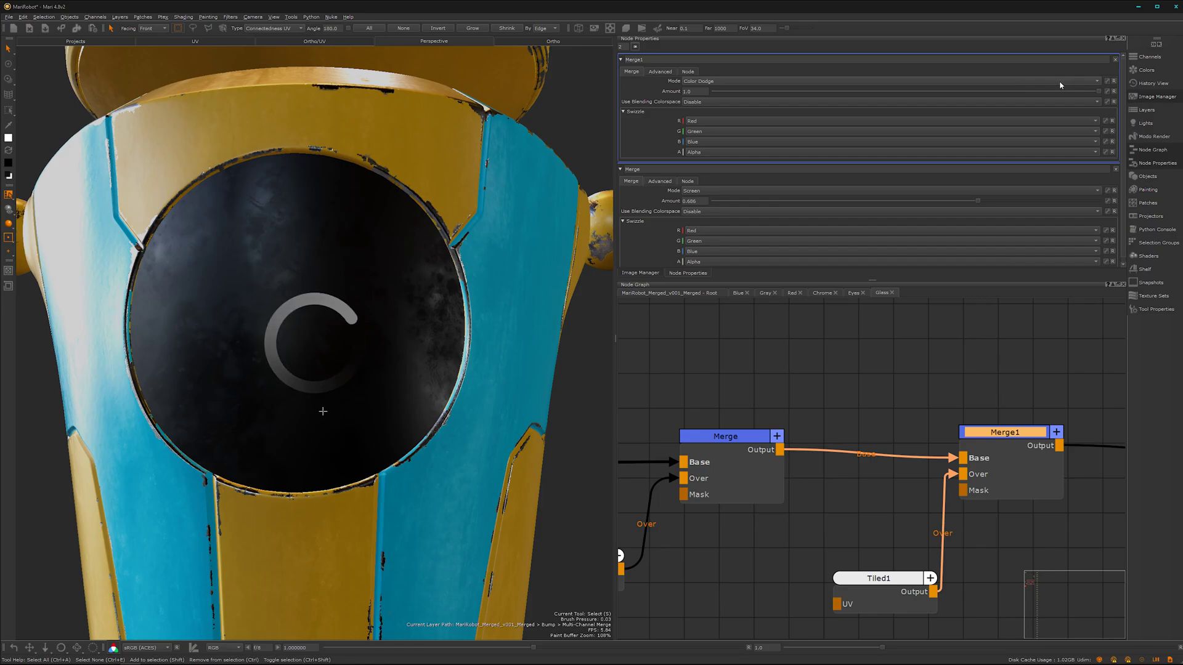
key(ctrl+z)
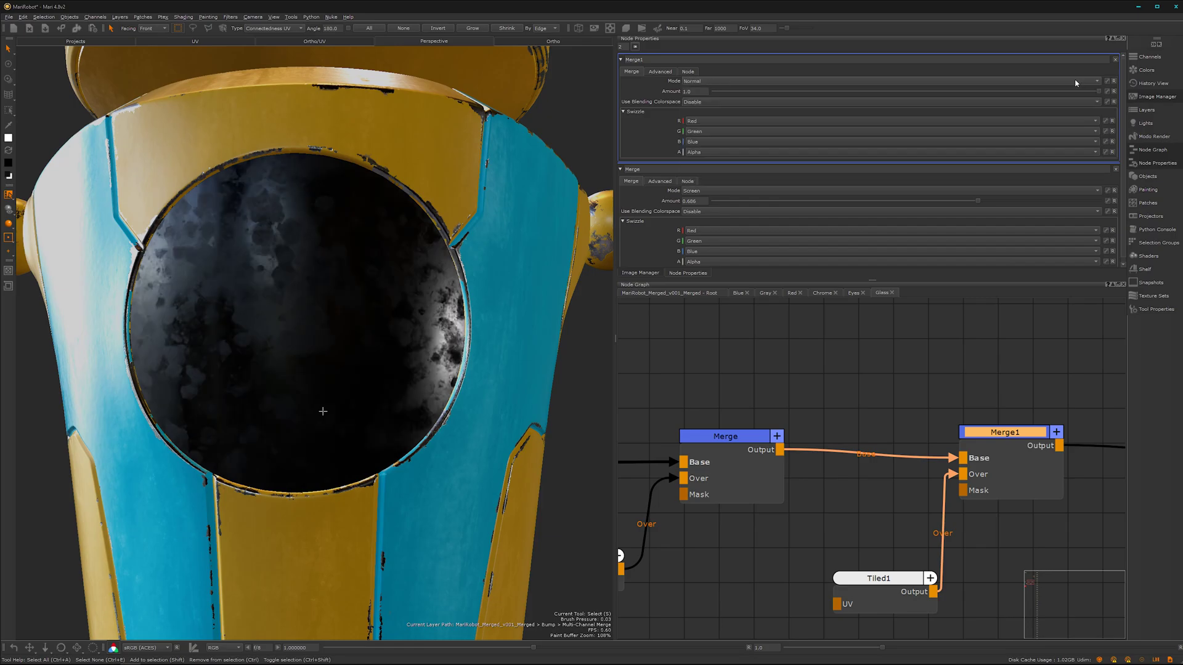
Set Merge1's blend mode to Screen and check the chest glass from another angle
click(1078, 84)
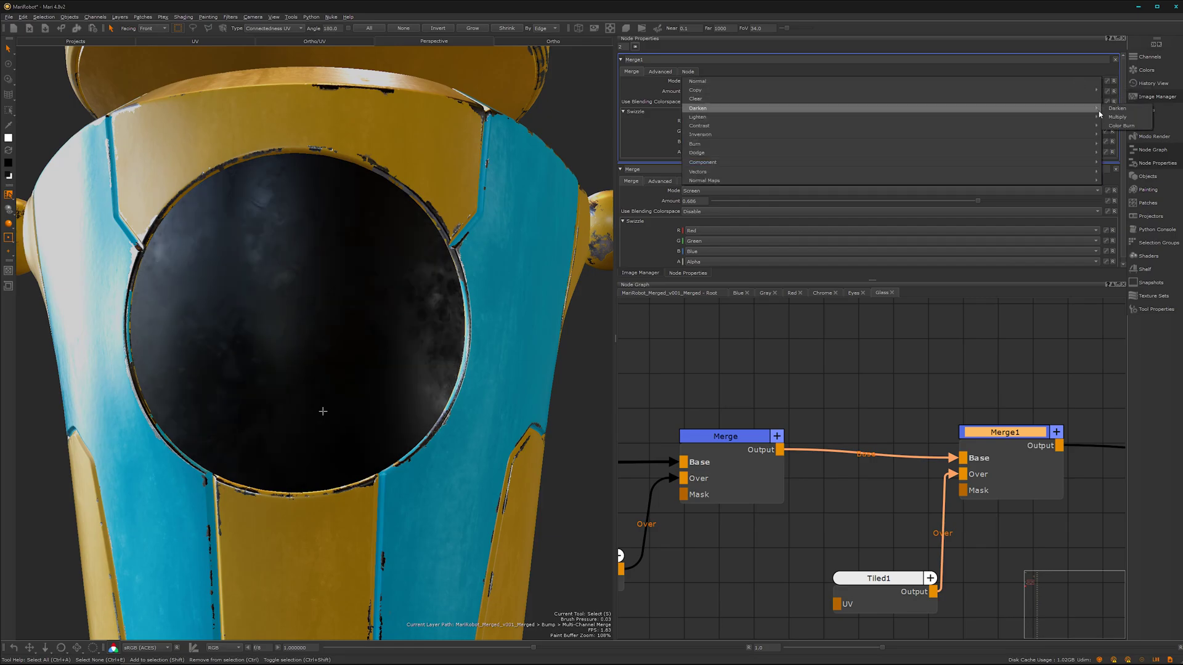
mouse_move(1101, 120)
click(1116, 126)
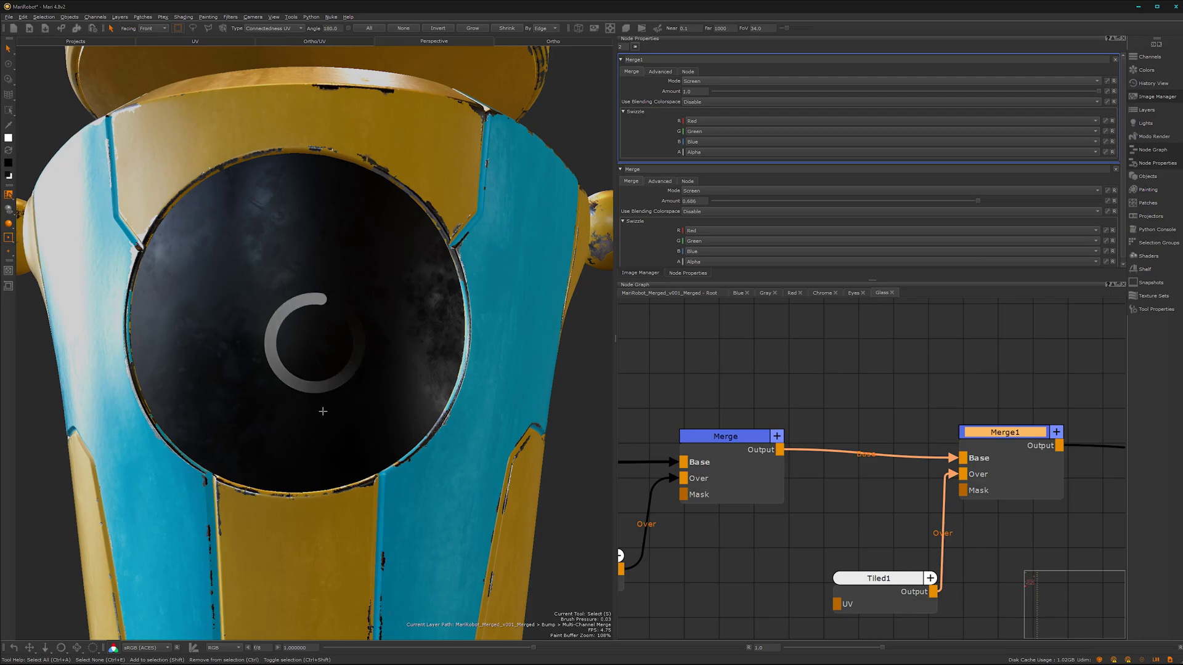
alt+drag(354, 423, 328, 452)
Space out Tiled1 and Merge1 and insert a Levels node between Tiled1's output and Merge1's Over input
middle_drag(848, 523, 832, 525)
middle_drag(936, 623, 910, 510)
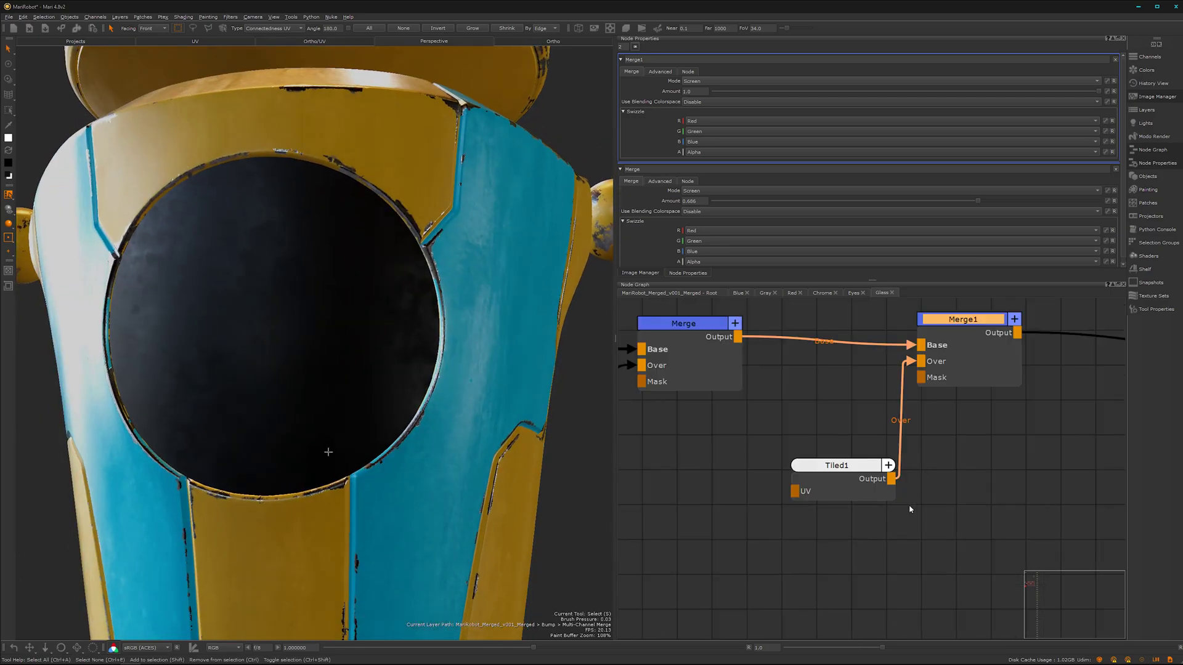
drag(847, 470, 807, 498)
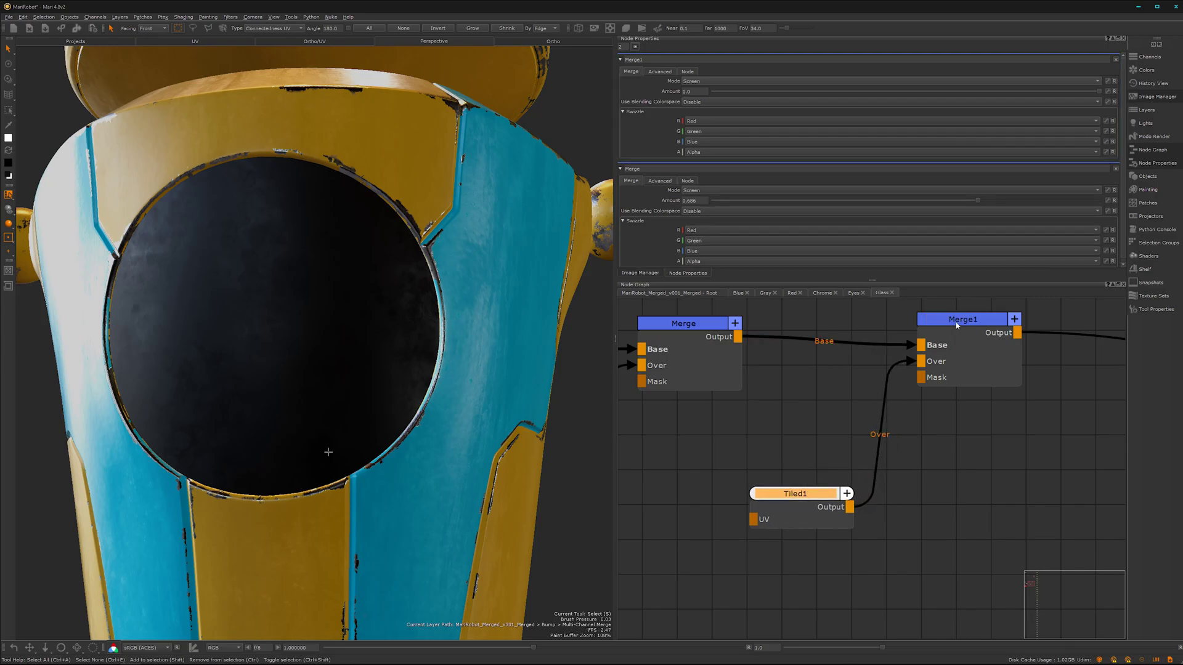
drag(957, 325, 1072, 325)
key(Tab)
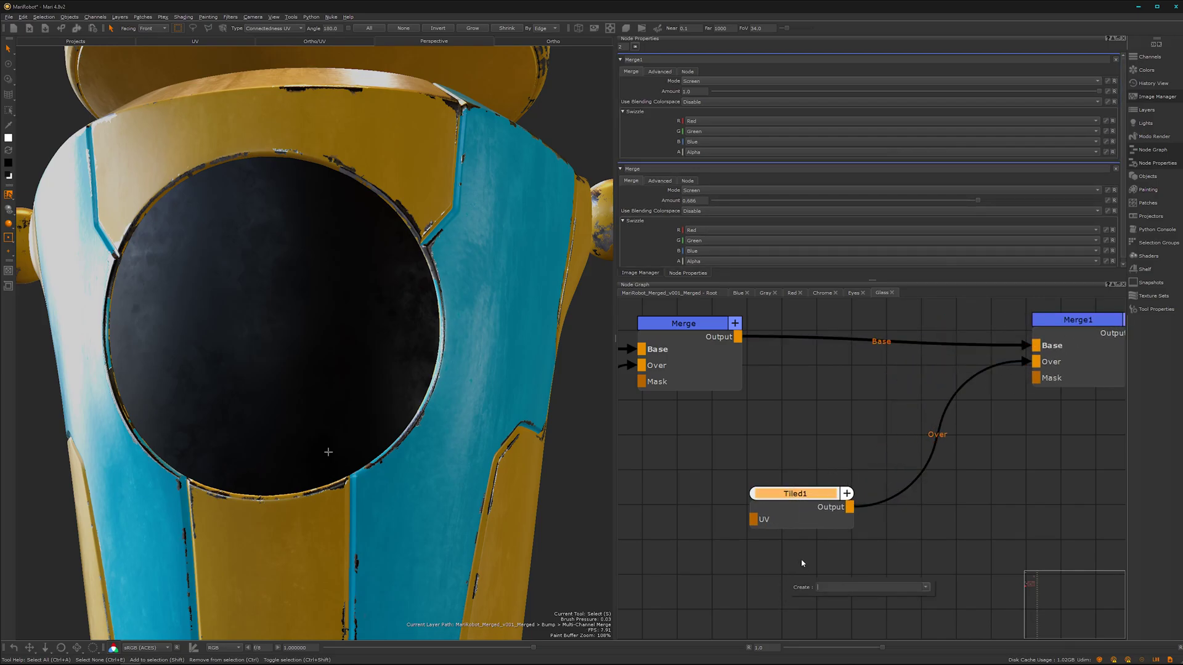
text(leve)
click(841, 595)
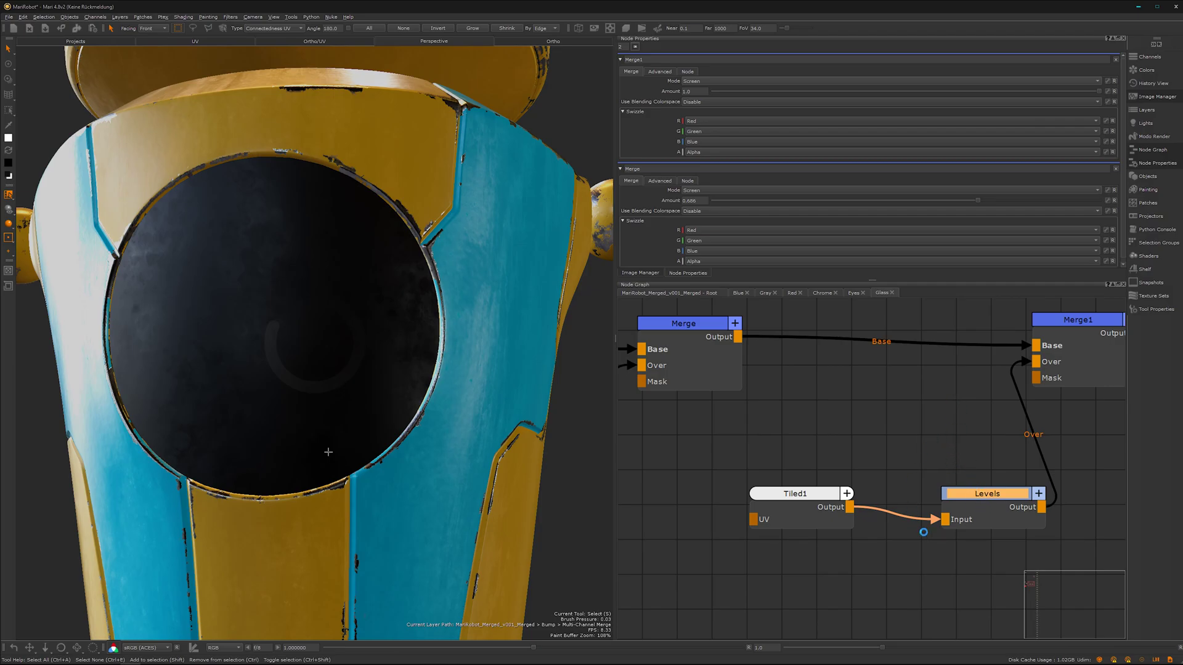
Set the Levels node's Clamp to Clamp LDR, Input Level Black to about 0.28 and Input Level White to about 0.65
double_click(992, 492)
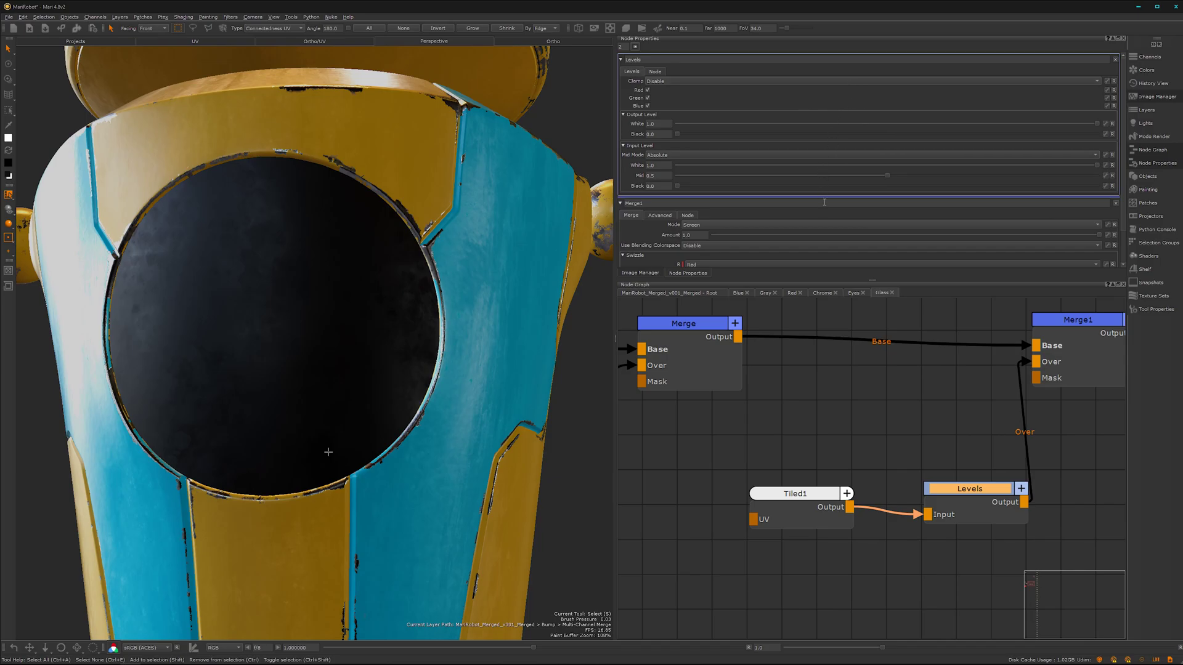
click(909, 82)
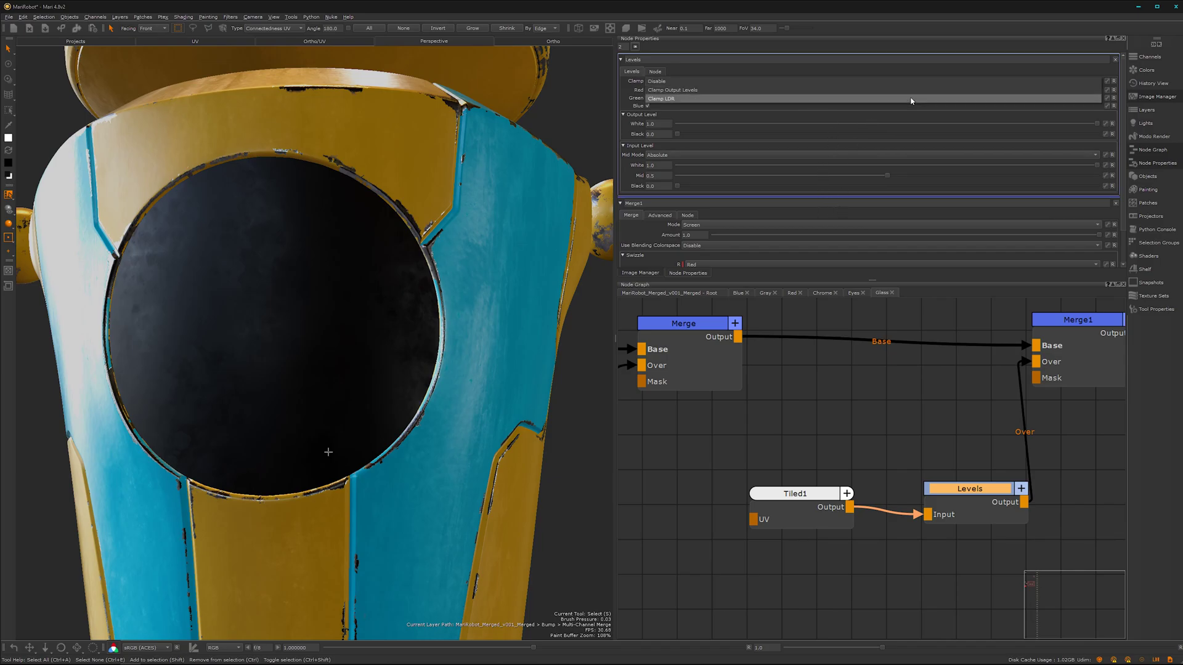
click(901, 100)
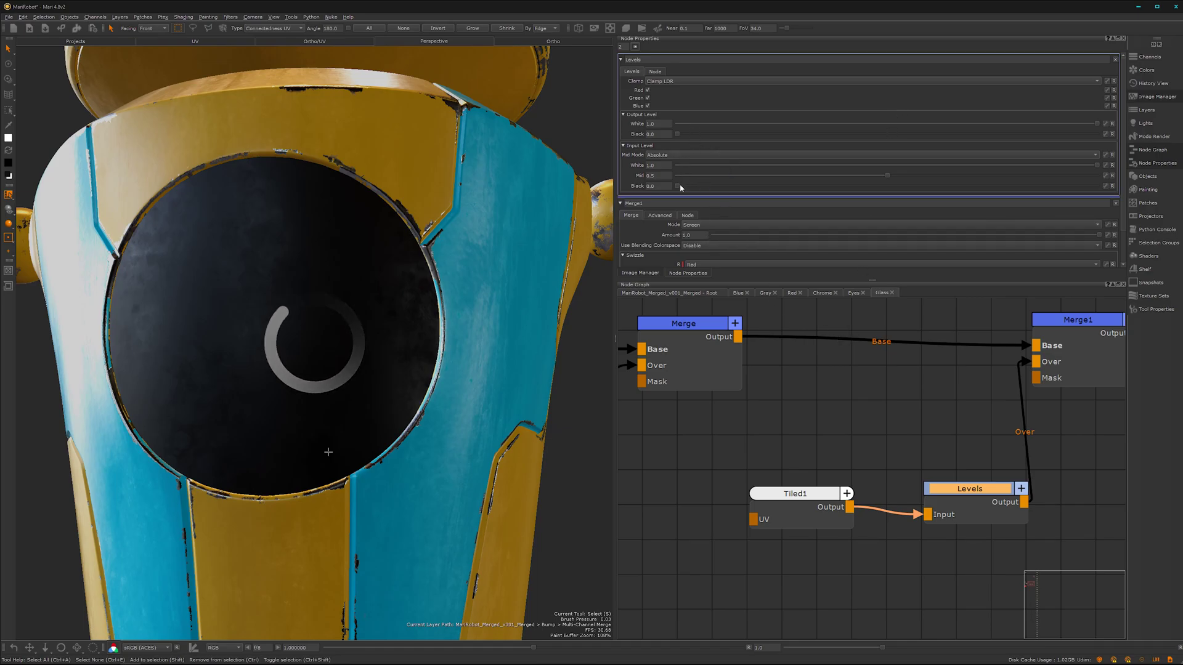
drag(681, 189, 798, 189)
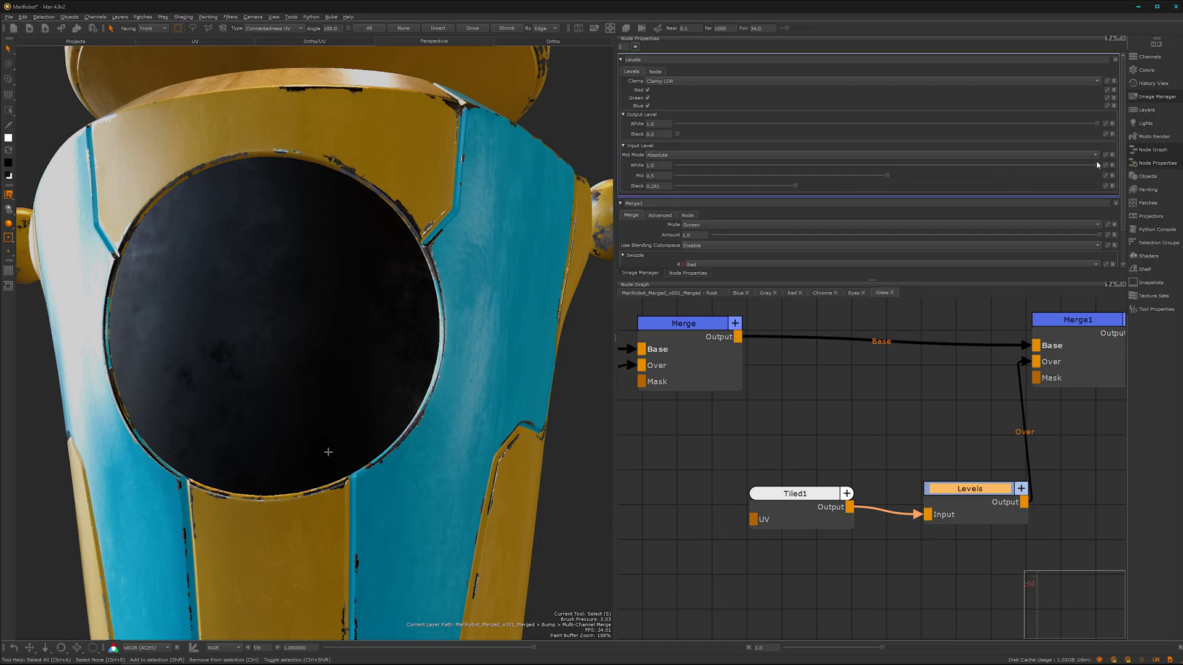
drag(1089, 167, 952, 178)
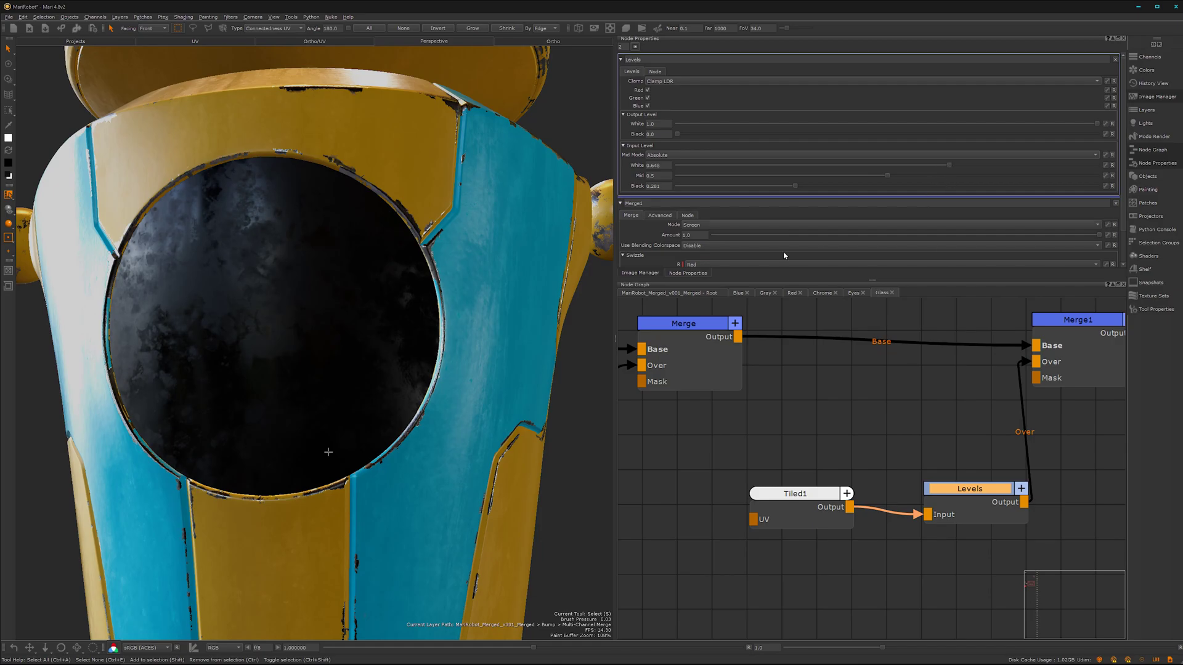
alt+drag(330, 393, 346, 391)
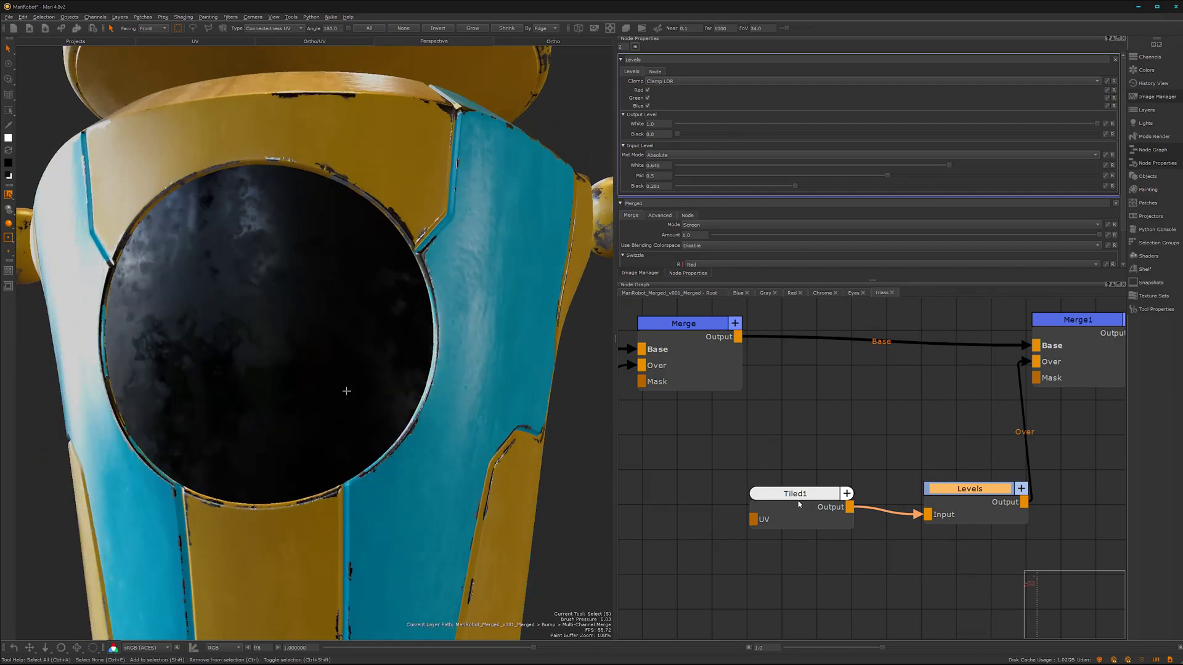
Set the Tiled1 node's U Repeat and V Repeat to 5 and check the finer pattern on the chest glass
drag(799, 504, 771, 512)
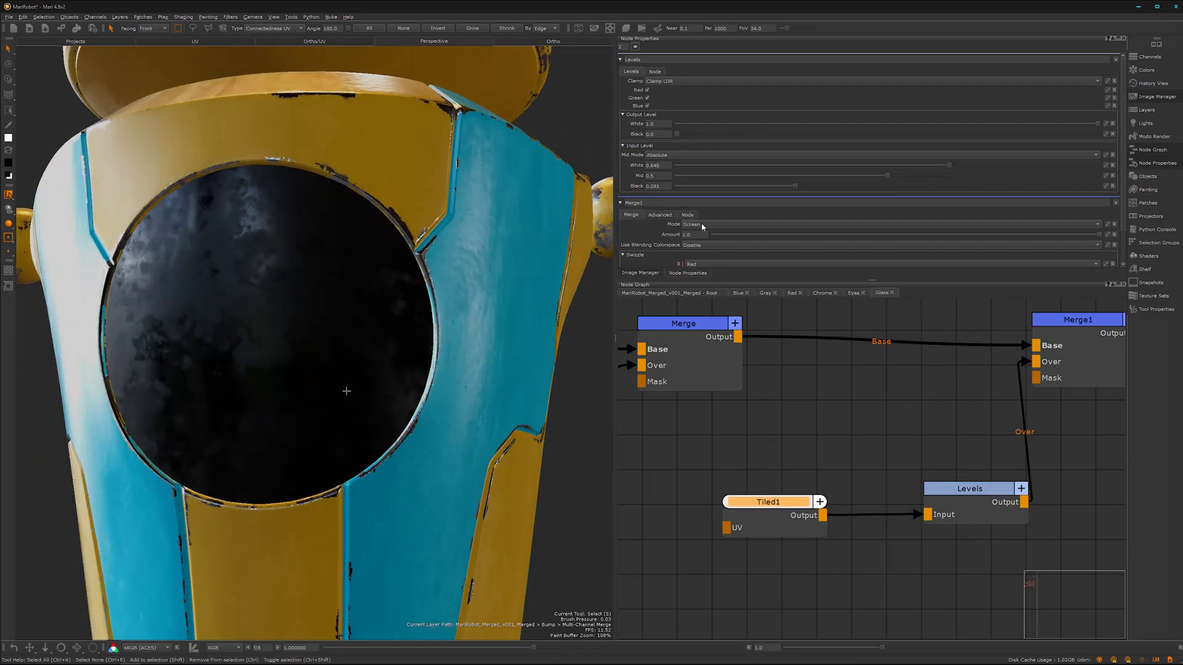
drag(793, 504, 792, 508)
double_click(789, 515)
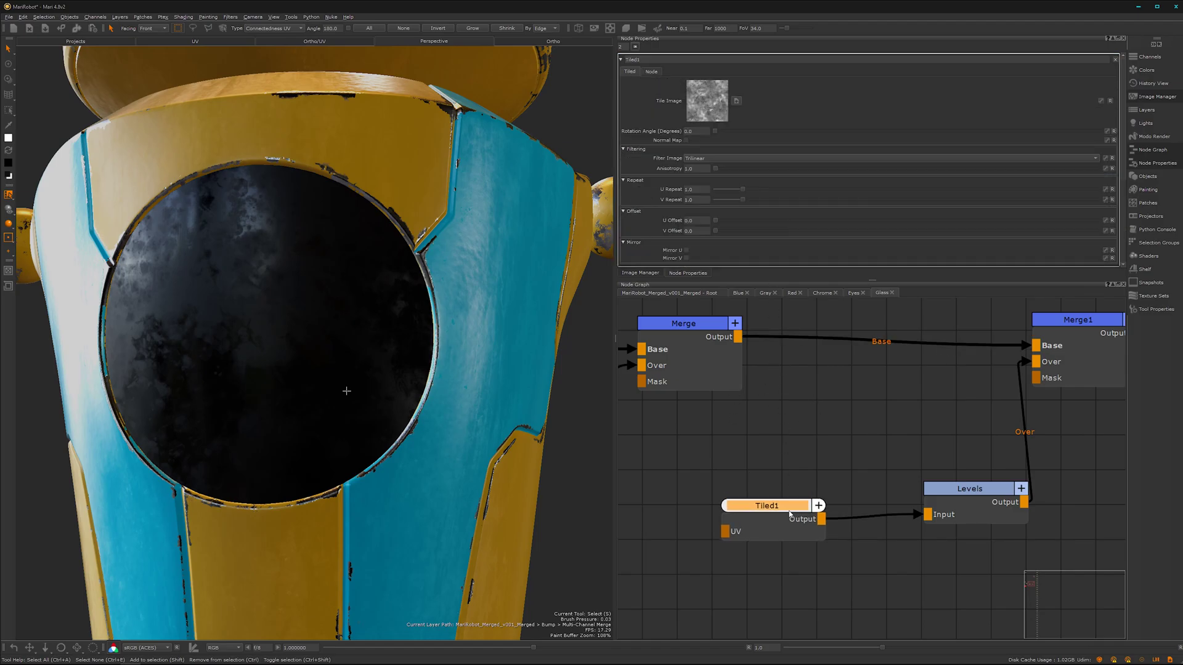
drag(698, 191, 678, 189)
key(Tab)
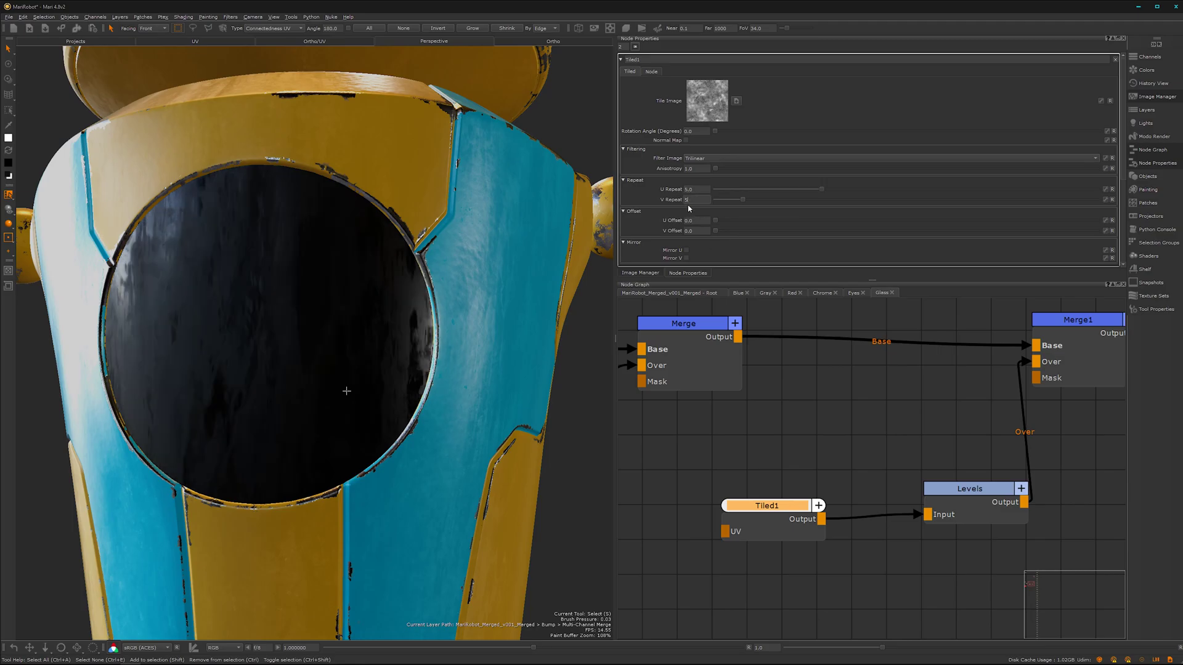
text(5)
key(Return)
alt+drag(294, 440, 320, 438)
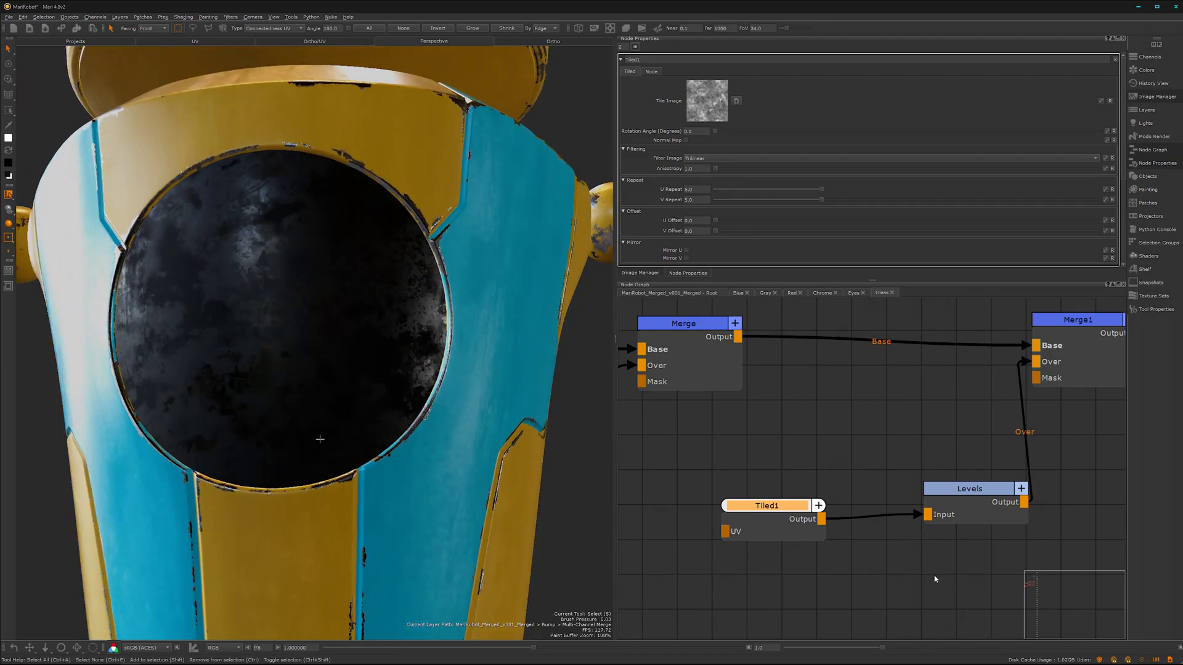
Add a 4096 x 4096, 8-bit Paint node filled with fully transparent black and connect its output to Merge1's Mask
scroll(904, 559, down, 3)
middle_drag(932, 495, 842, 546)
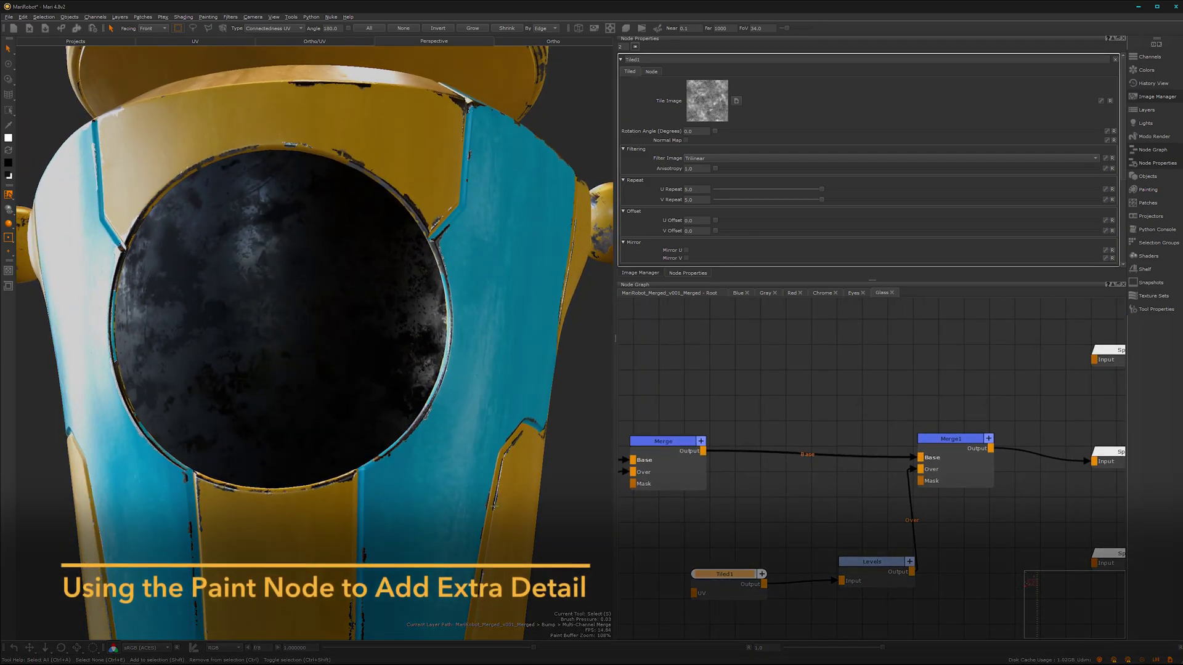
scroll(901, 479, down, 3)
scroll(900, 478, up, 4)
middle_drag(909, 454, 797, 509)
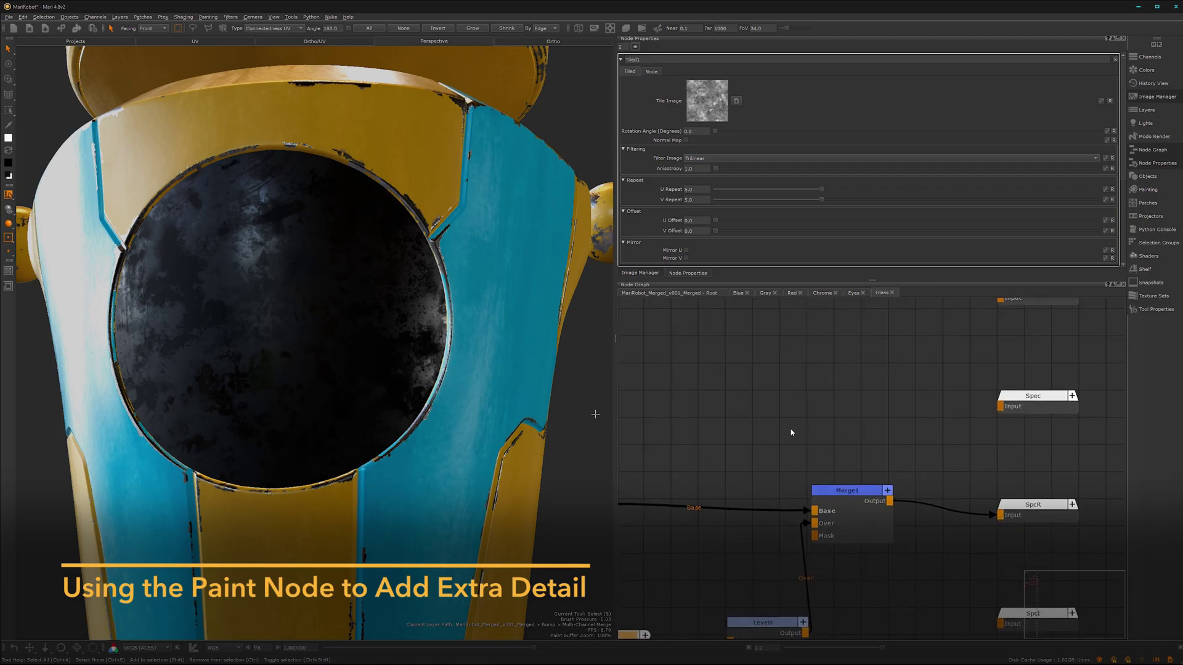
click(804, 435)
key(p)
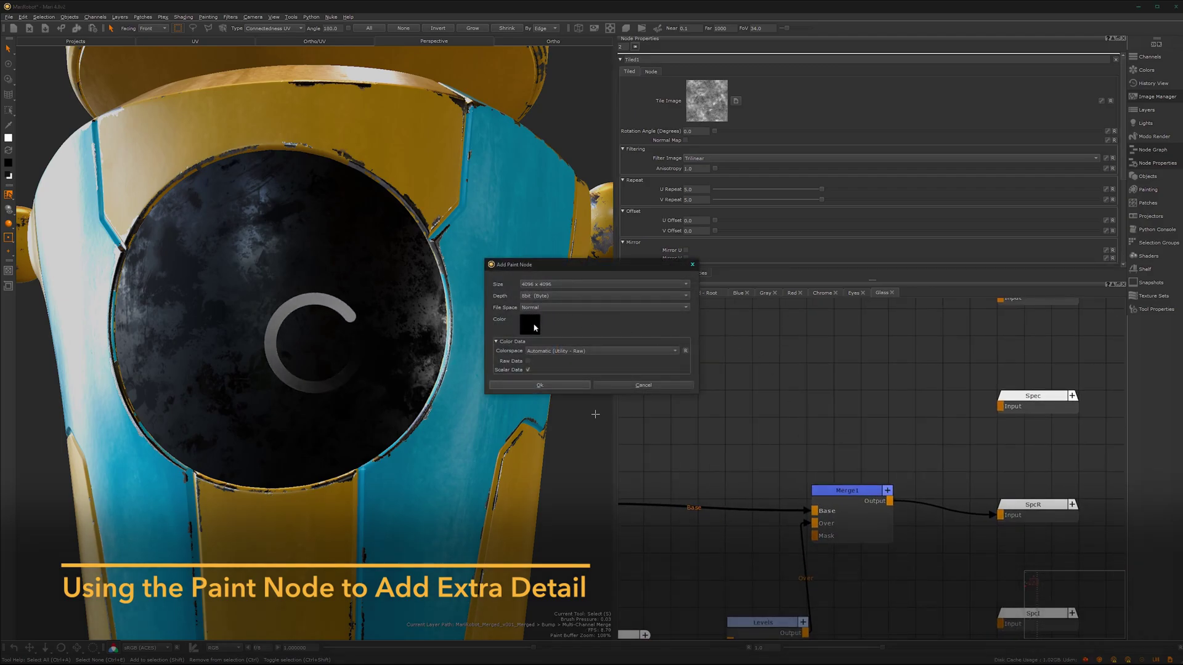
click(529, 325)
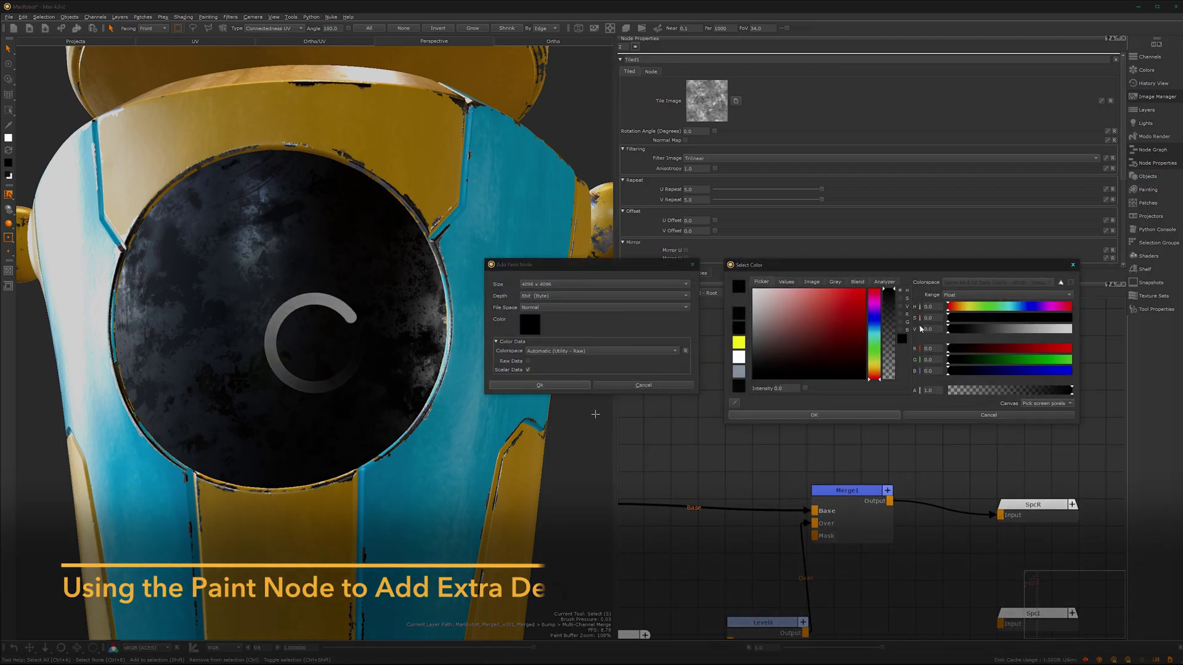
click(859, 415)
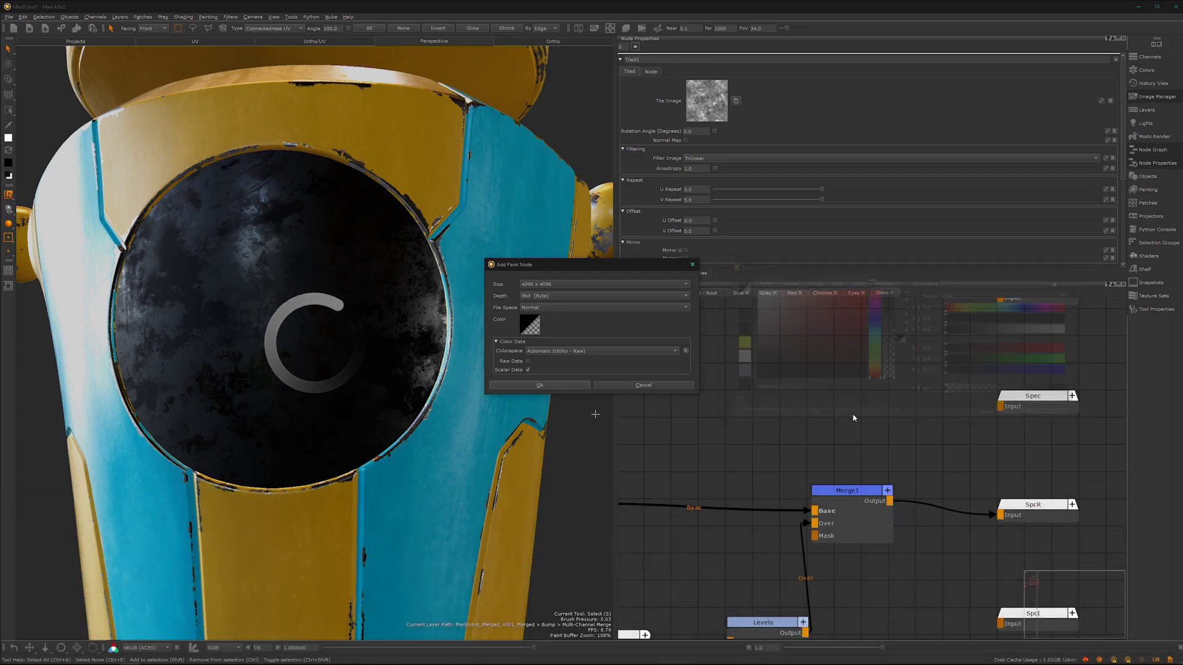
click(557, 386)
drag(886, 459, 814, 536)
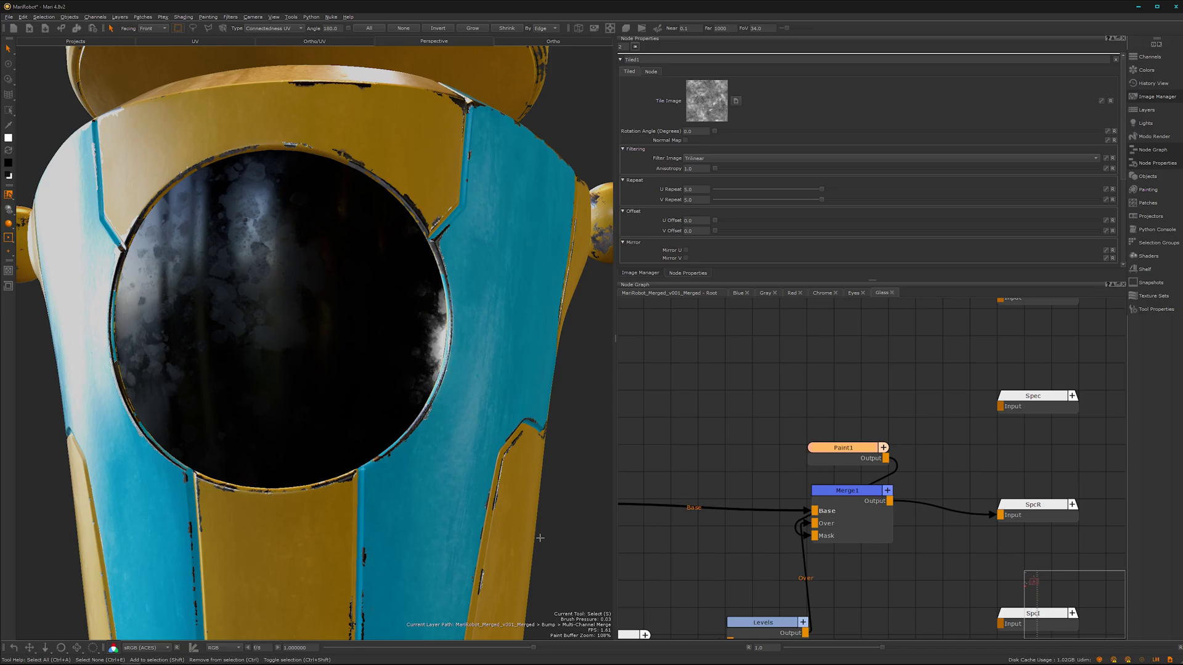
alt+drag(602, 443, 395, 407)
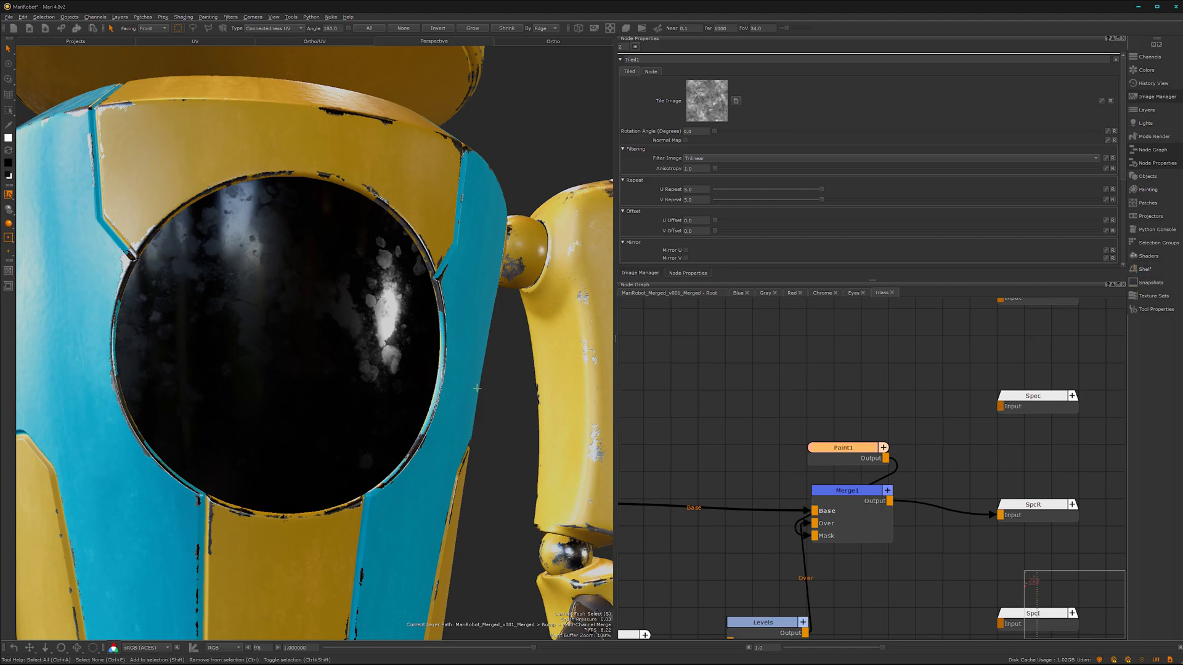
Bring up the brush shelf and look at the keyboard shortcut manager, closing it without making changes
key(k)
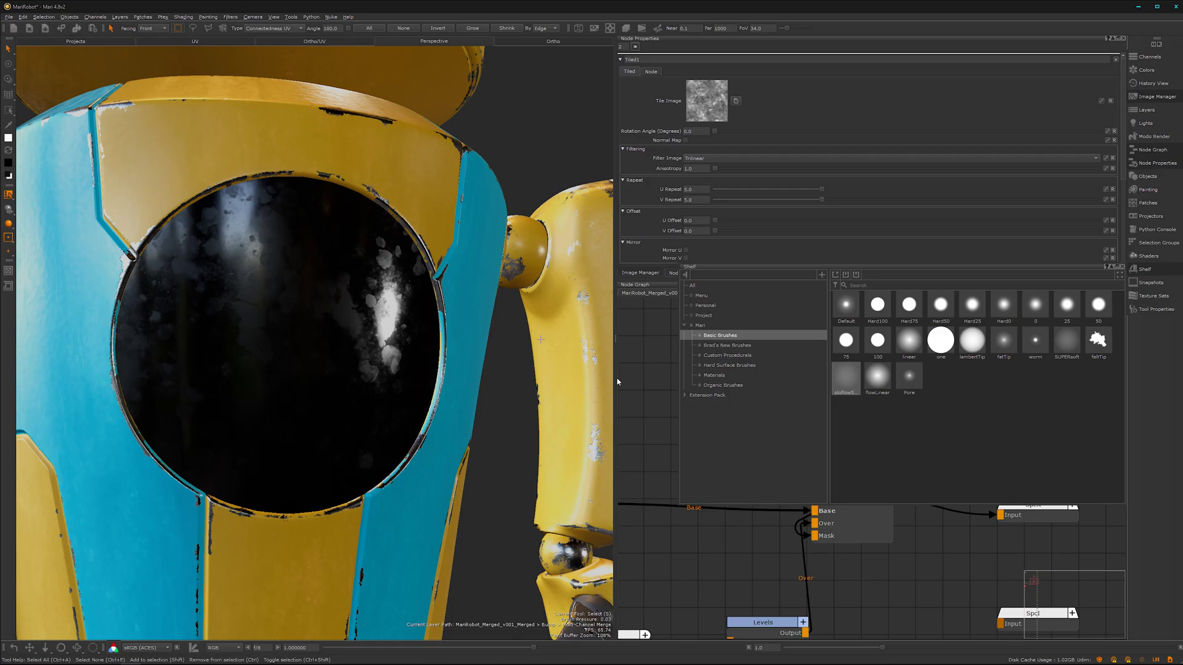
click(22, 17)
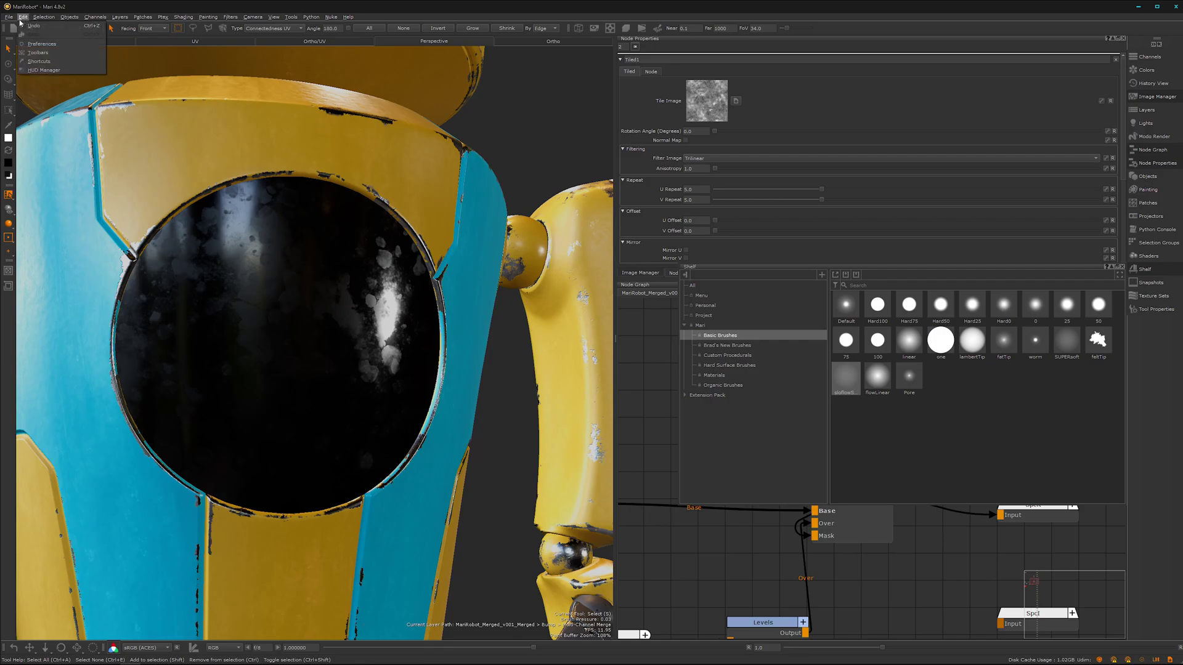
click(39, 61)
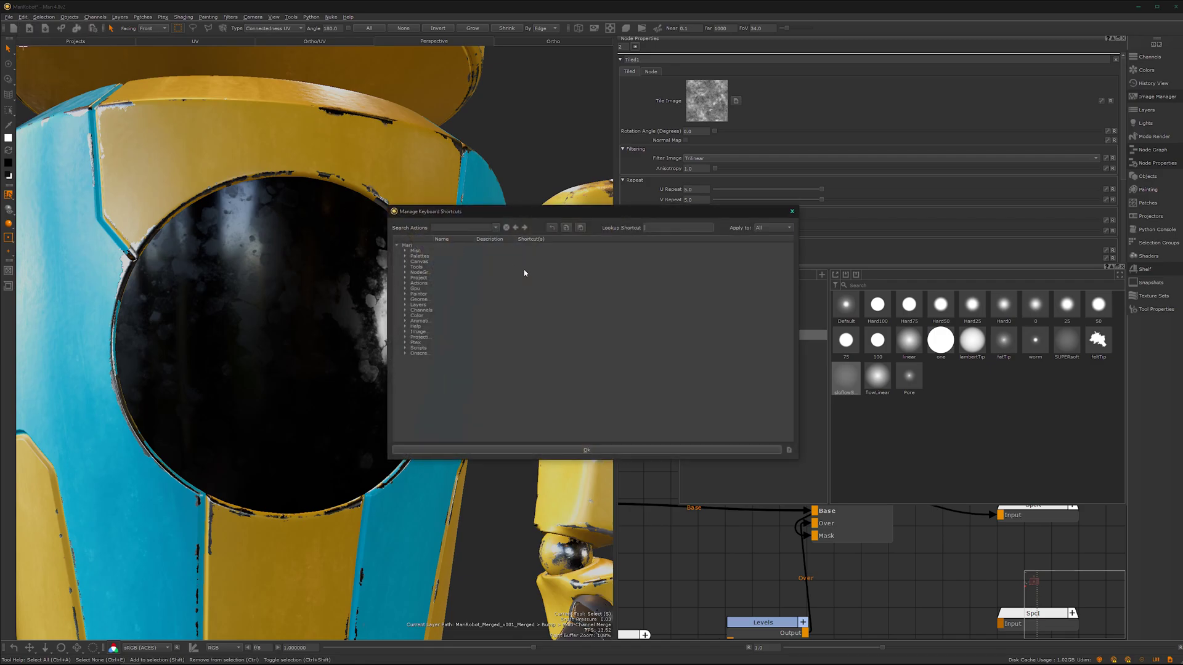
click(793, 212)
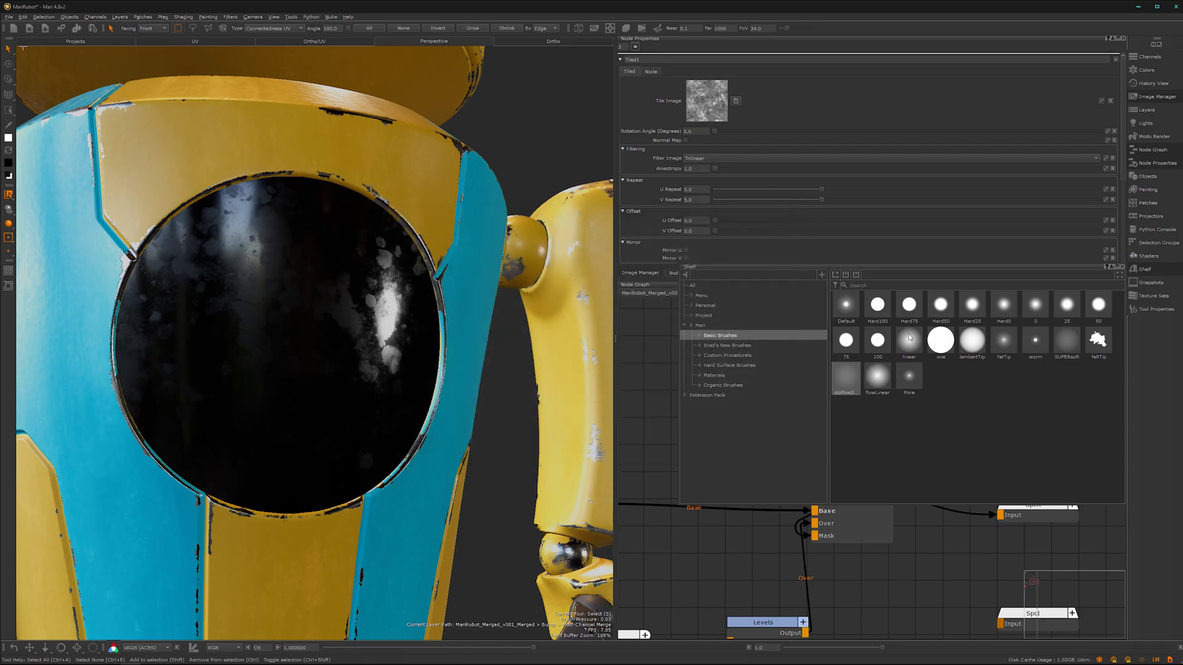
Activate the Paint tool with the brush just before StuccoLite in the Organic Brushes set and enlarge the 3D view
click(724, 385)
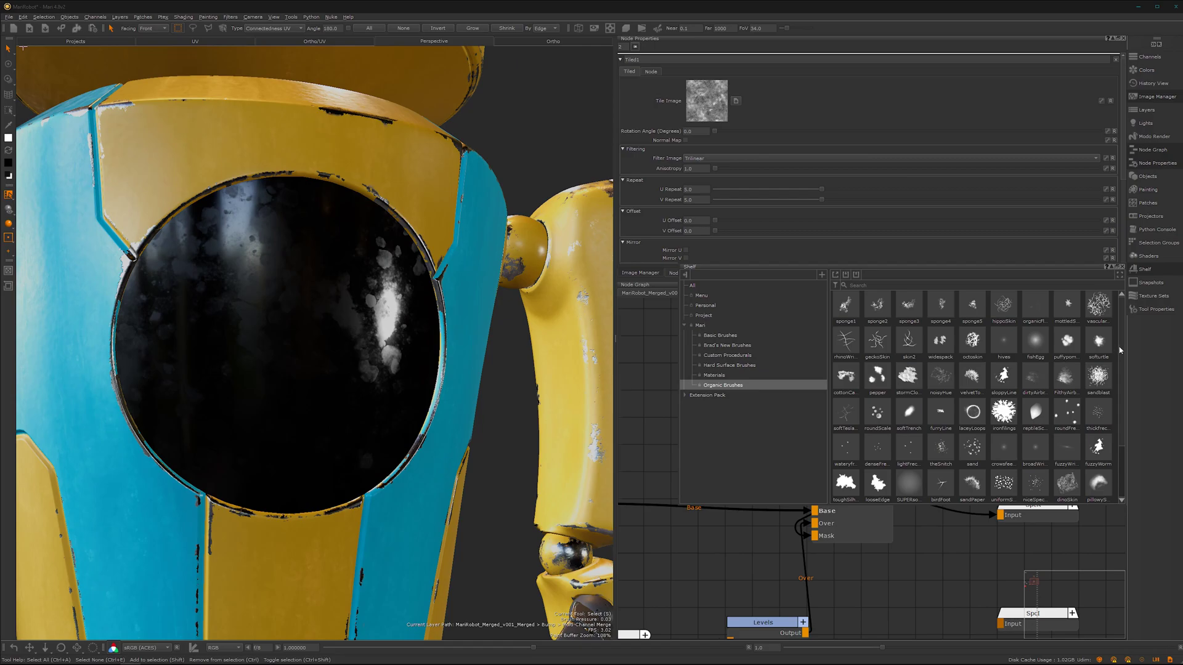
scroll(1078, 401, down, 3)
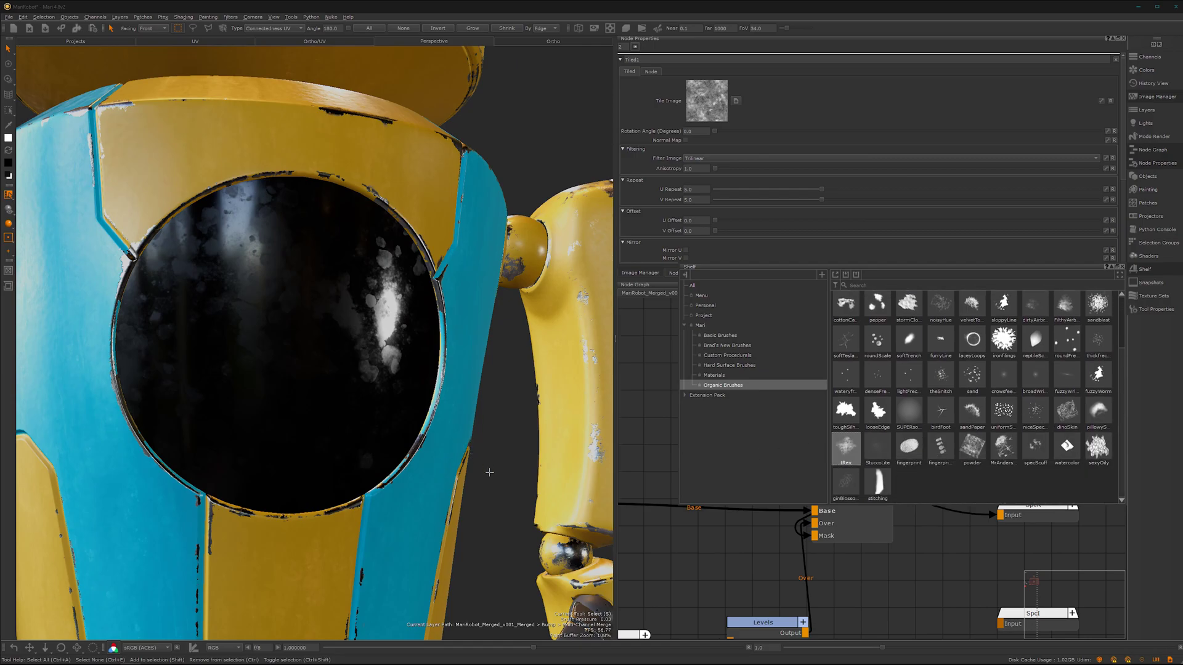
click(971, 447)
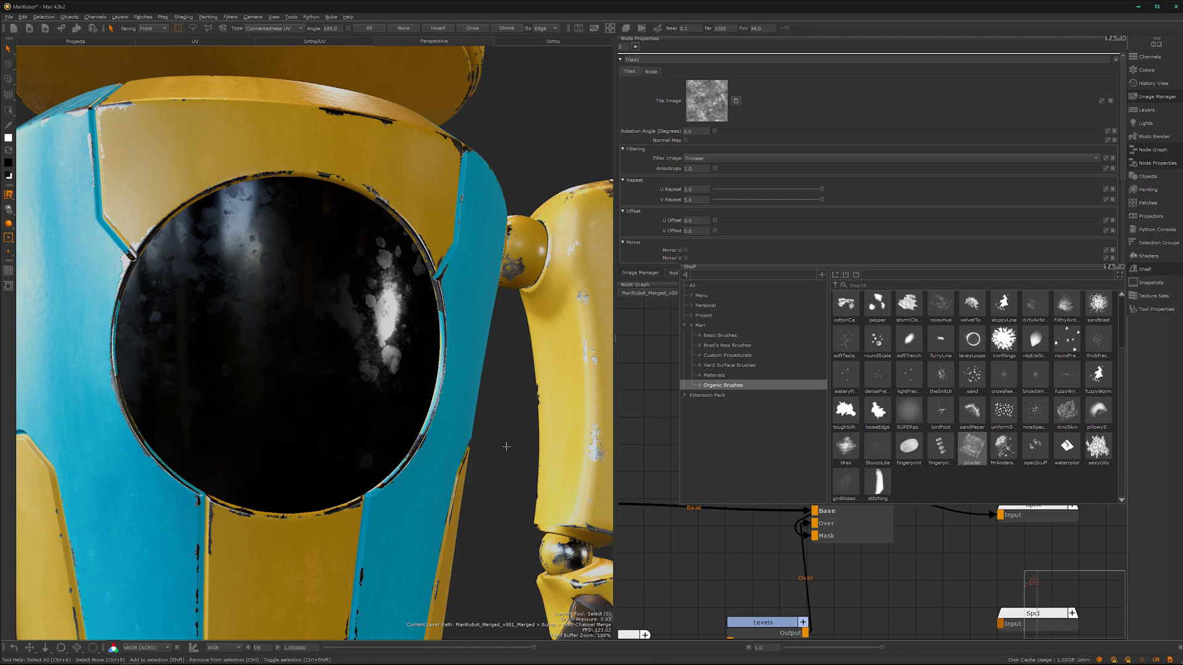
key(p)
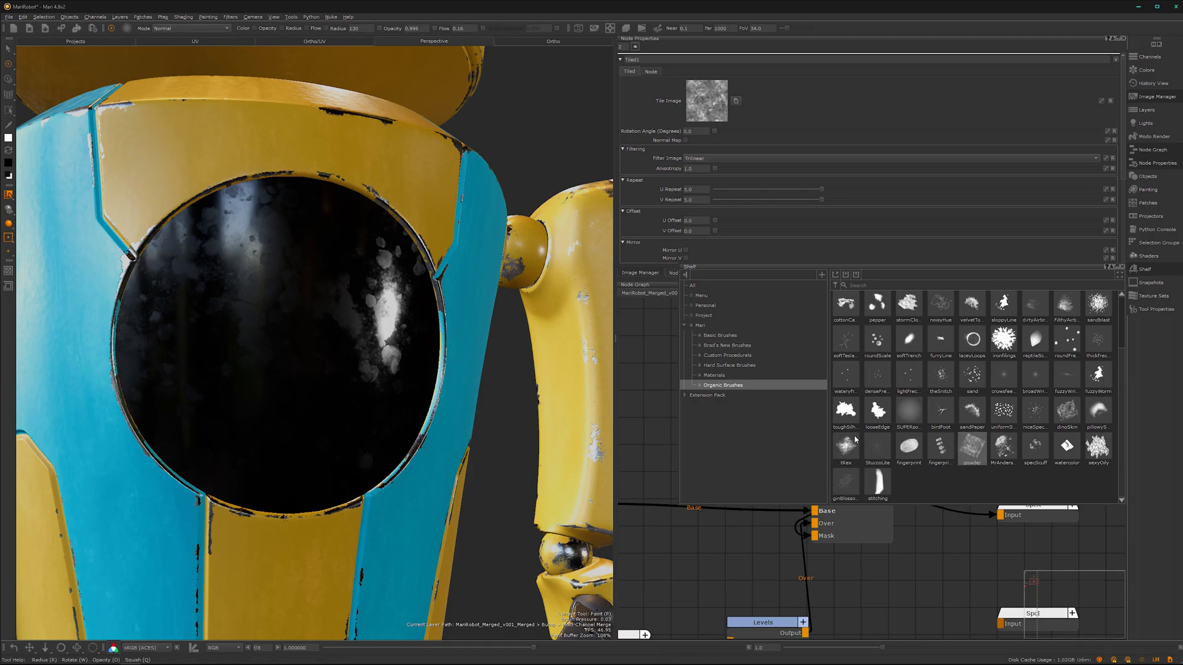
click(838, 452)
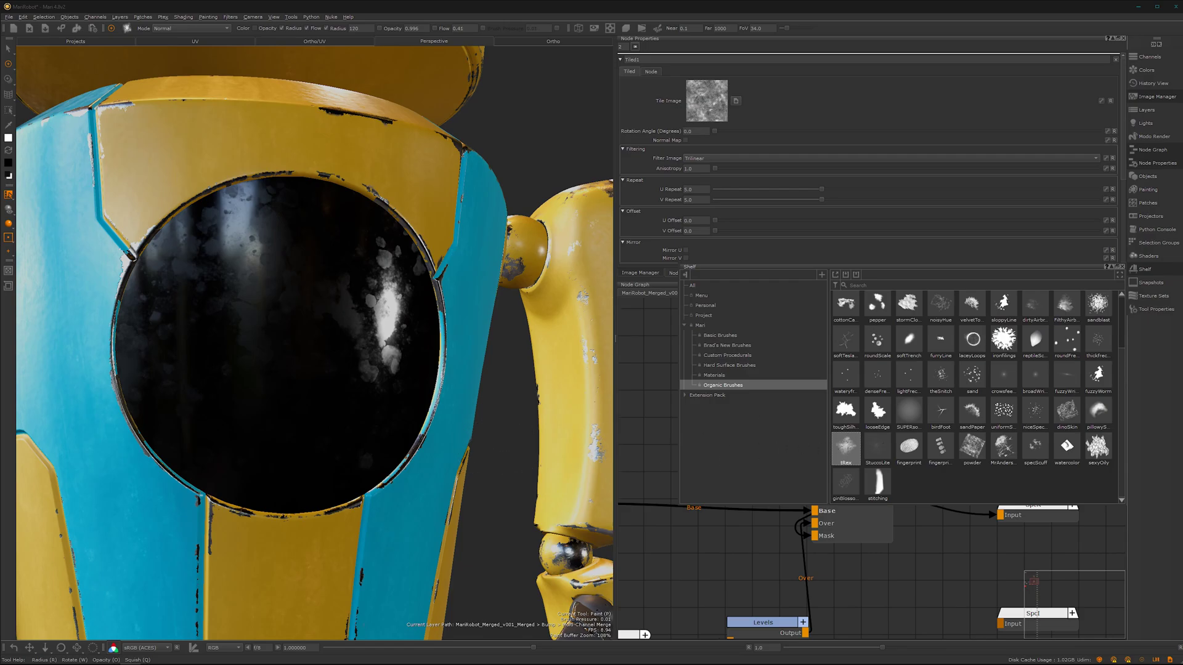
alt+drag(410, 451, 439, 451)
key(k)
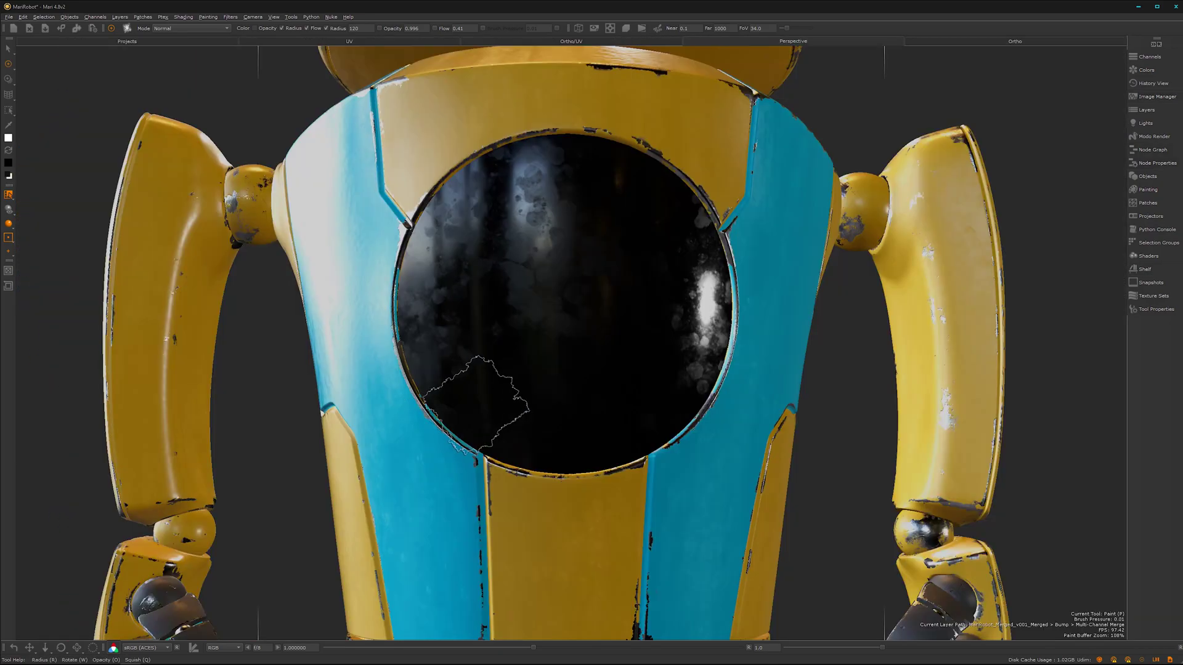
Paint white grunge strokes into the mask along the right-hand rim of the round chest glass
alt+drag(449, 391, 640, 229)
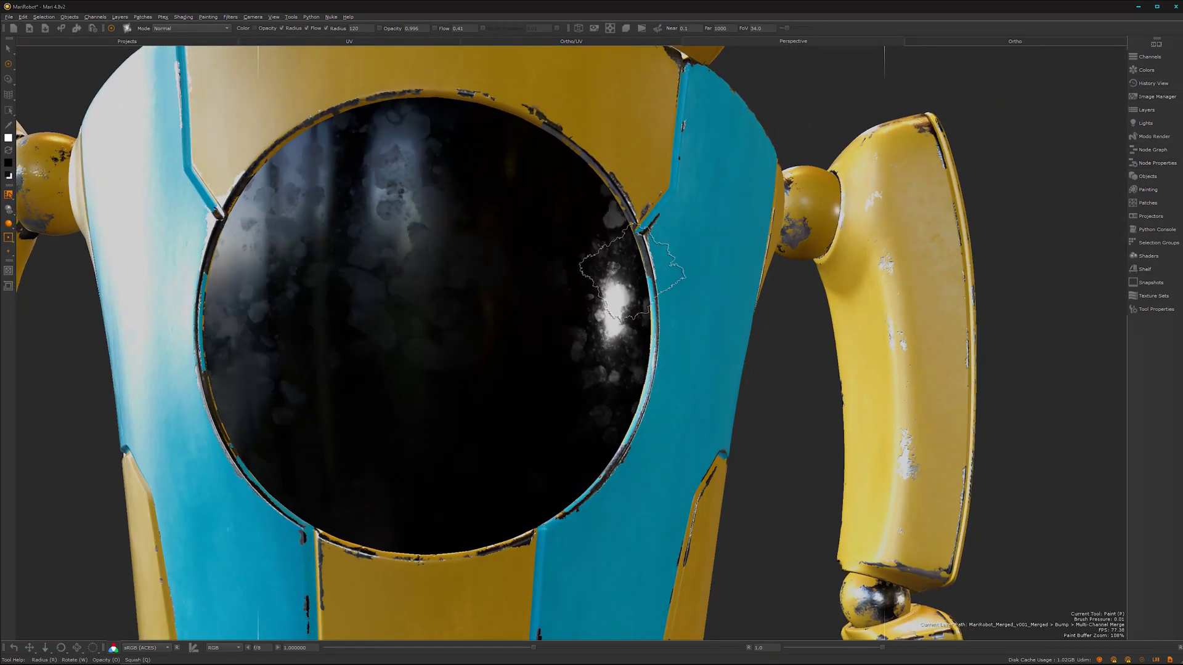
drag(632, 274, 598, 462)
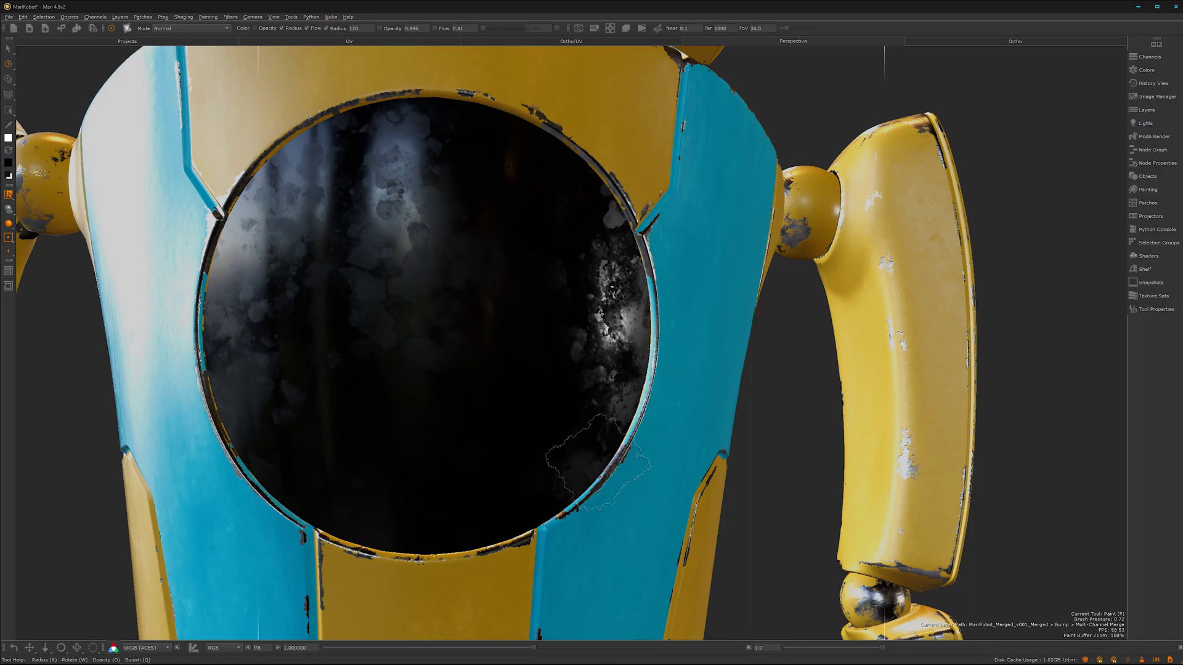
mouse_move(536, 515)
mouse_down()
mouse_move(613, 354)
mouse_move(576, 180)
mouse_up()
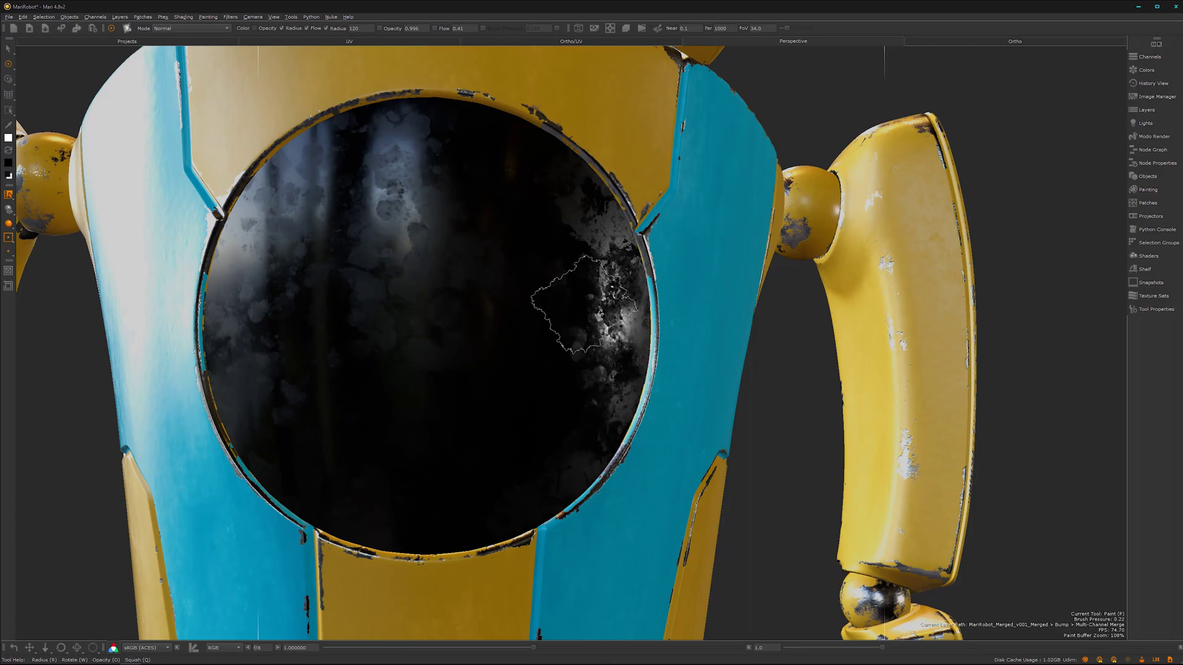
drag(584, 305, 591, 363)
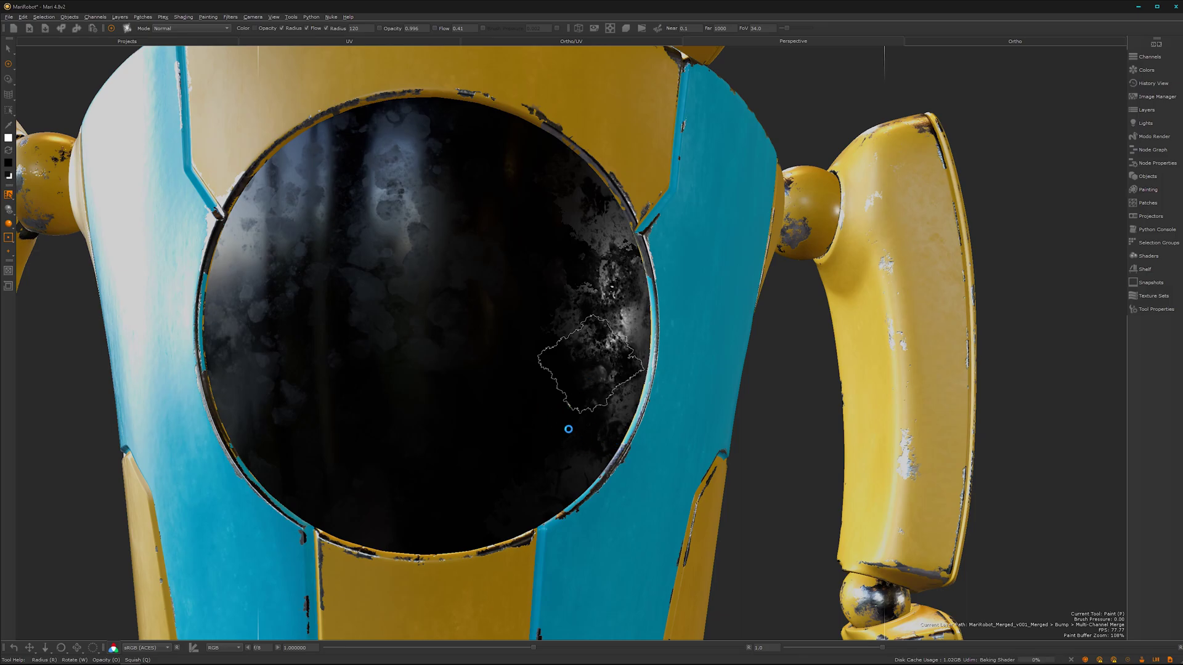
Paint the grunge mask around the rest of the chest glass rim, covering its lower, upper and left-hand edges
alt+drag(545, 463, 585, 445)
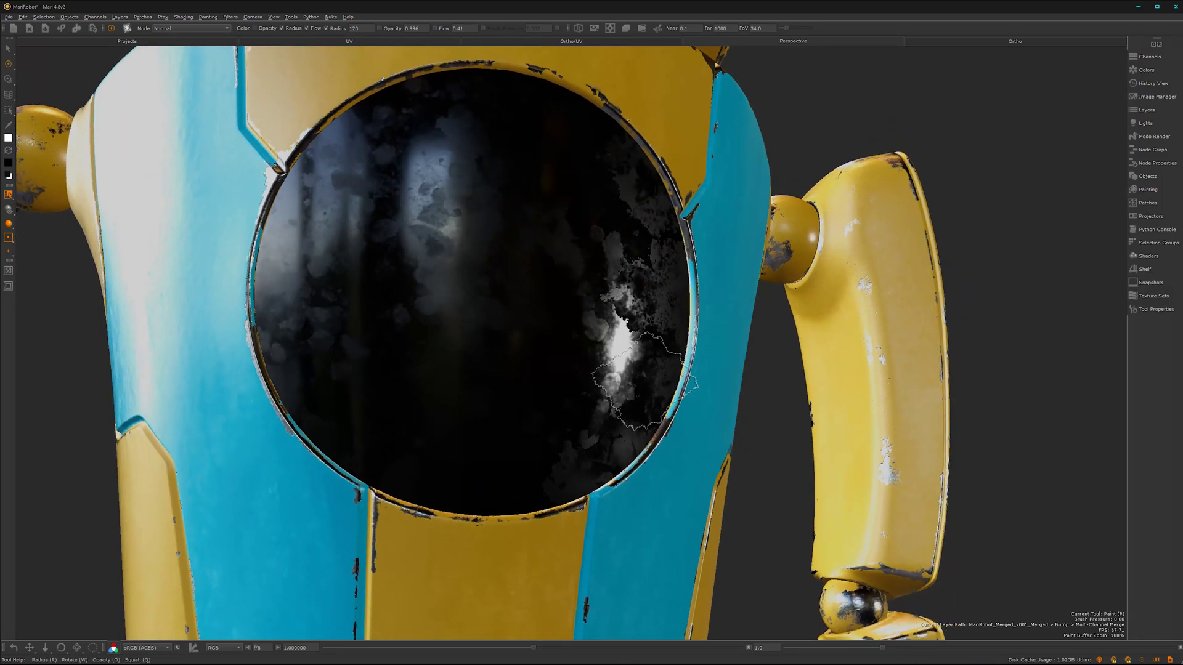
drag(644, 379, 635, 400)
mouse_move(537, 505)
mouse_down()
mouse_move(370, 444)
mouse_move(298, 348)
mouse_move(287, 209)
mouse_move(369, 92)
mouse_move(542, 99)
mouse_move(595, 148)
mouse_up()
mouse_move(361, 141)
mouse_down()
mouse_move(332, 164)
mouse_move(292, 234)
mouse_up()
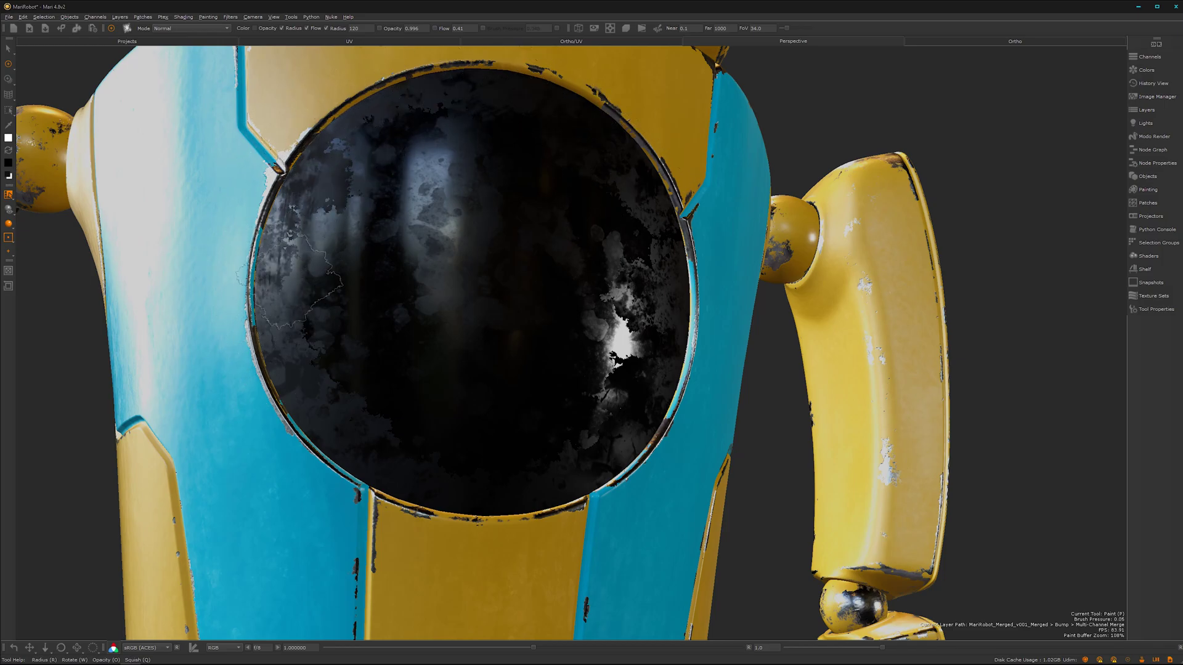
mouse_move(383, 409)
alt+mouse_down()
mouse_move(517, 401)
mouse_move(487, 272)
alt+mouse_up()
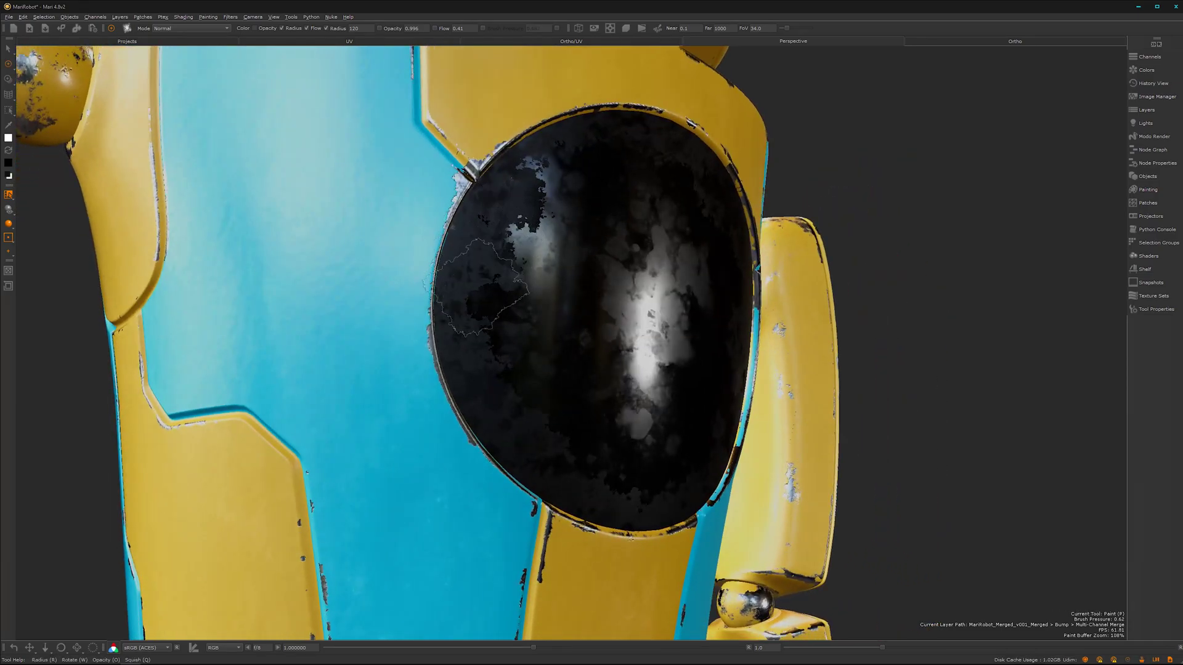
mouse_move(545, 475)
alt+mouse_down()
mouse_move(500, 409)
mouse_move(407, 383)
mouse_move(417, 345)
mouse_move(376, 394)
alt+mouse_up()
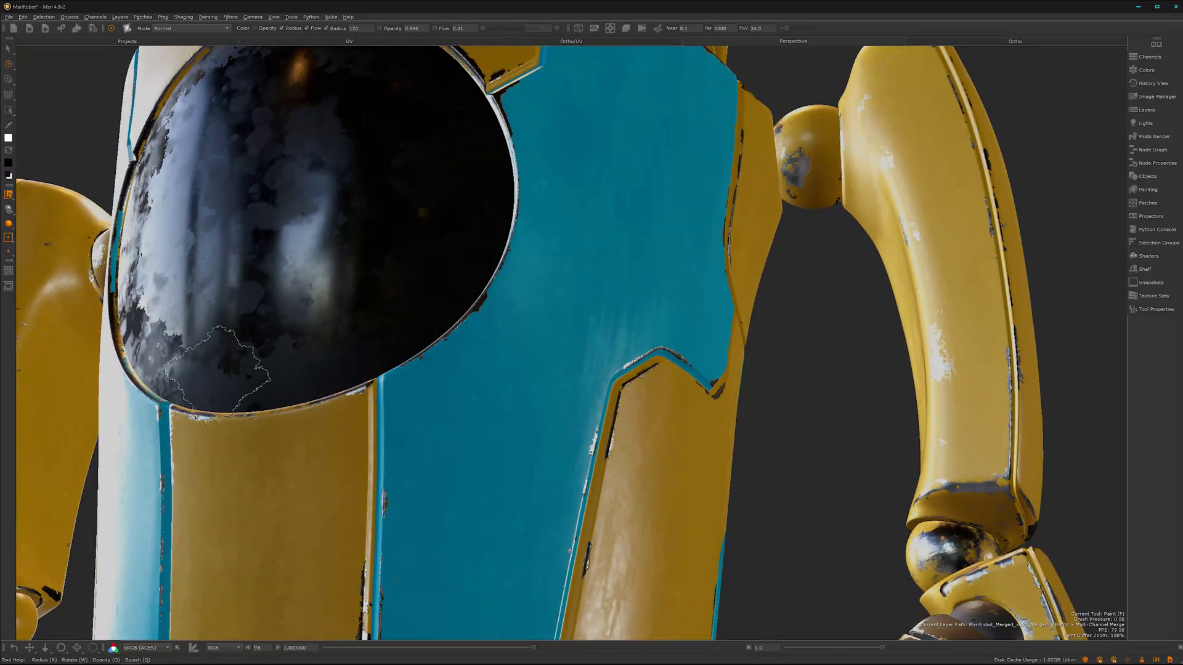
Paint grunge mask strokes along the upper and lower edges of the black waist band's front
mouse_move(449, 422)
alt+middle_down()
mouse_move(497, 354)
mouse_move(496, 320)
alt+middle_up()
alt+right_drag(523, 378, 470, 259)
alt+middle_drag(470, 259, 492, 125)
mouse_move(449, 417)
alt+mouse_down()
mouse_move(462, 415)
mouse_move(431, 404)
alt+mouse_up()
drag(634, 416, 680, 425)
mouse_move(434, 403)
mouse_down()
mouse_move(313, 392)
mouse_move(369, 400)
mouse_up()
mouse_move(392, 524)
mouse_down()
mouse_move(302, 529)
mouse_move(466, 539)
mouse_up()
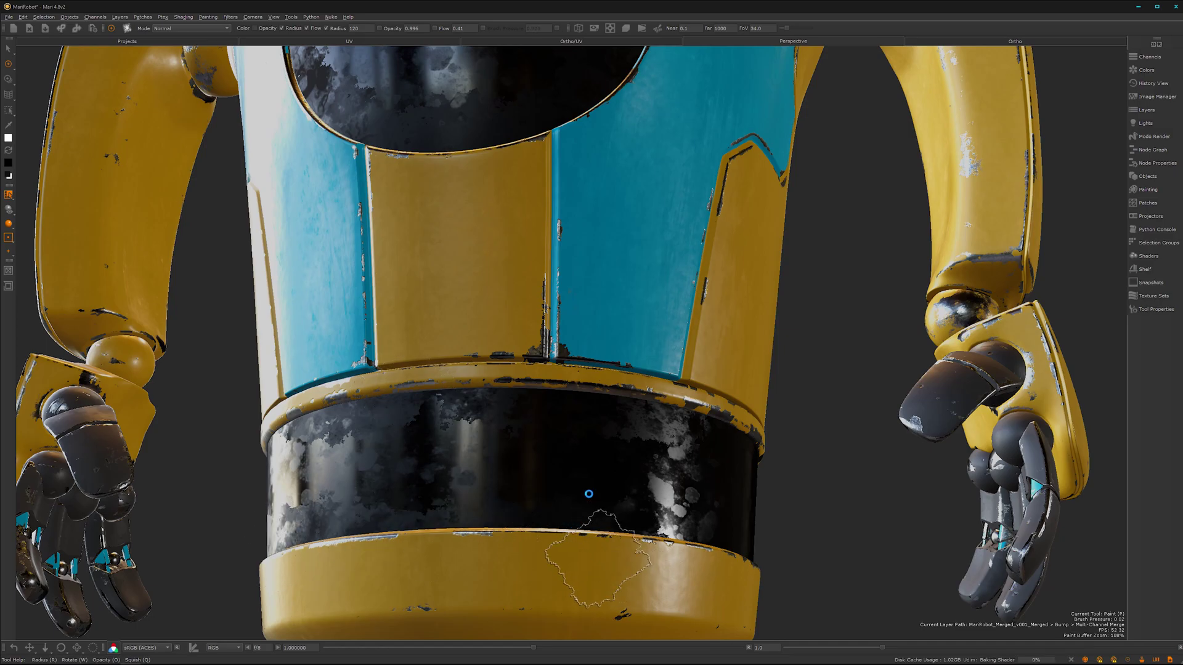
Continue the grunge mask along the upper and lower edges of the black waist band, around its sides and back
mouse_move(557, 488)
alt+mouse_down()
mouse_move(523, 443)
mouse_move(471, 413)
mouse_move(400, 424)
mouse_move(376, 400)
mouse_move(585, 413)
mouse_move(584, 516)
mouse_move(400, 524)
alt+mouse_up()
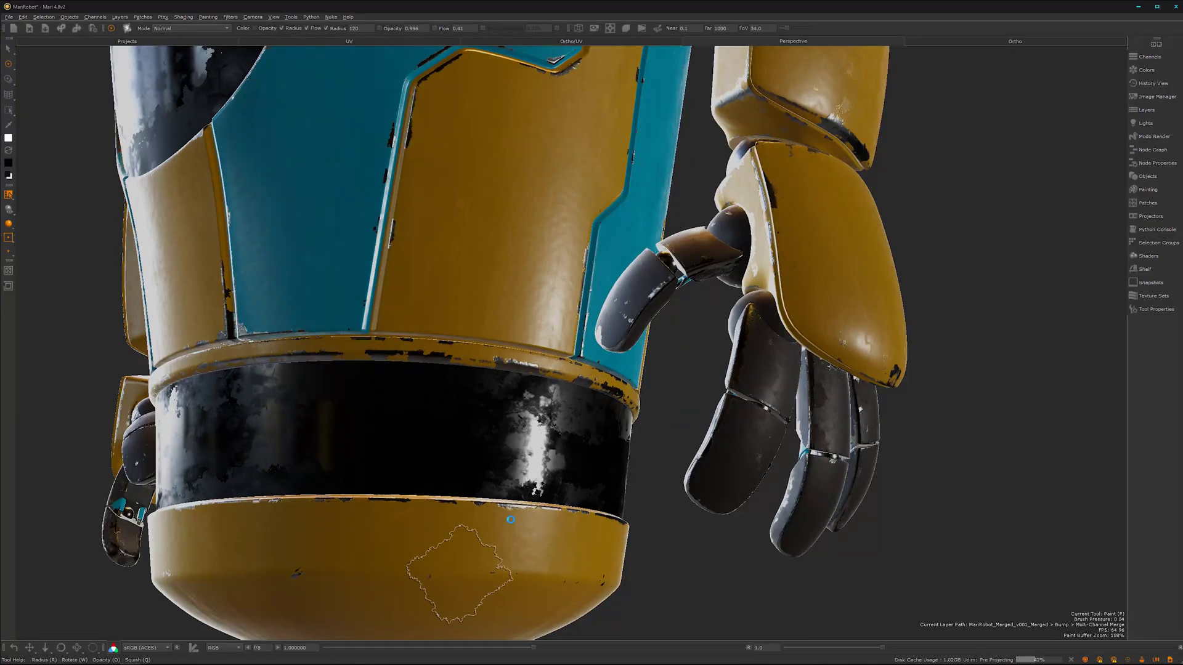
mouse_move(539, 453)
alt+mouse_down()
mouse_move(417, 455)
mouse_move(660, 515)
mouse_move(336, 470)
mouse_move(316, 425)
mouse_move(580, 450)
mouse_move(628, 511)
alt+mouse_up()
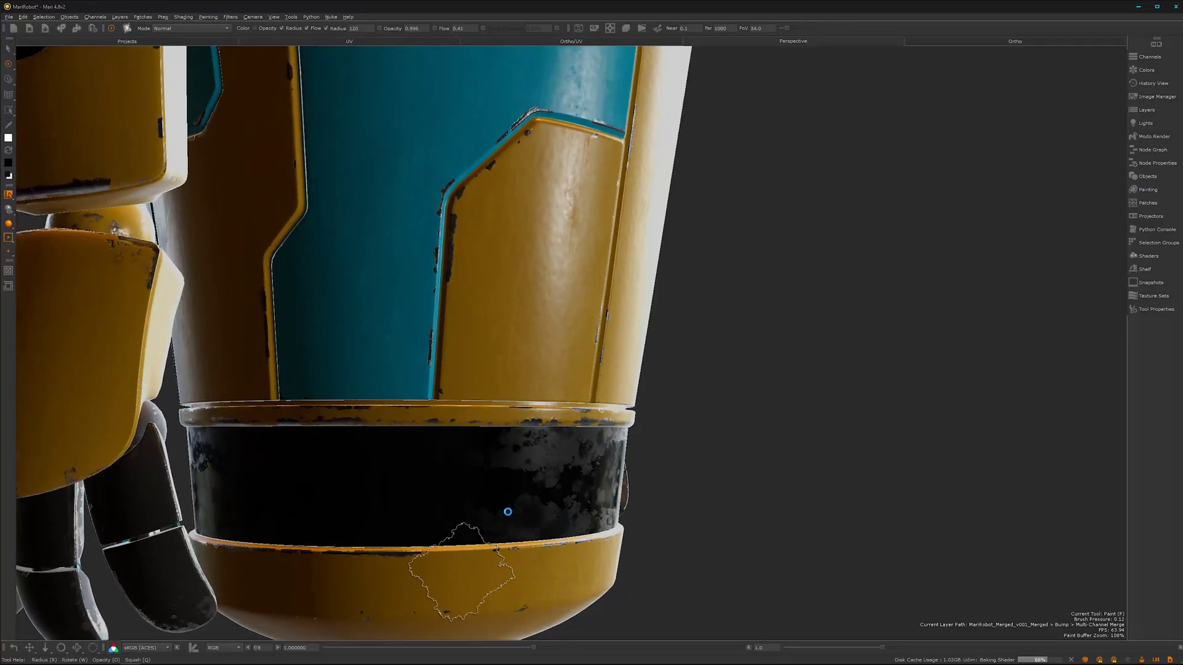
mouse_move(502, 495)
alt+mouse_down()
mouse_move(547, 388)
mouse_move(502, 470)
mouse_move(441, 429)
mouse_move(478, 434)
alt+mouse_up()
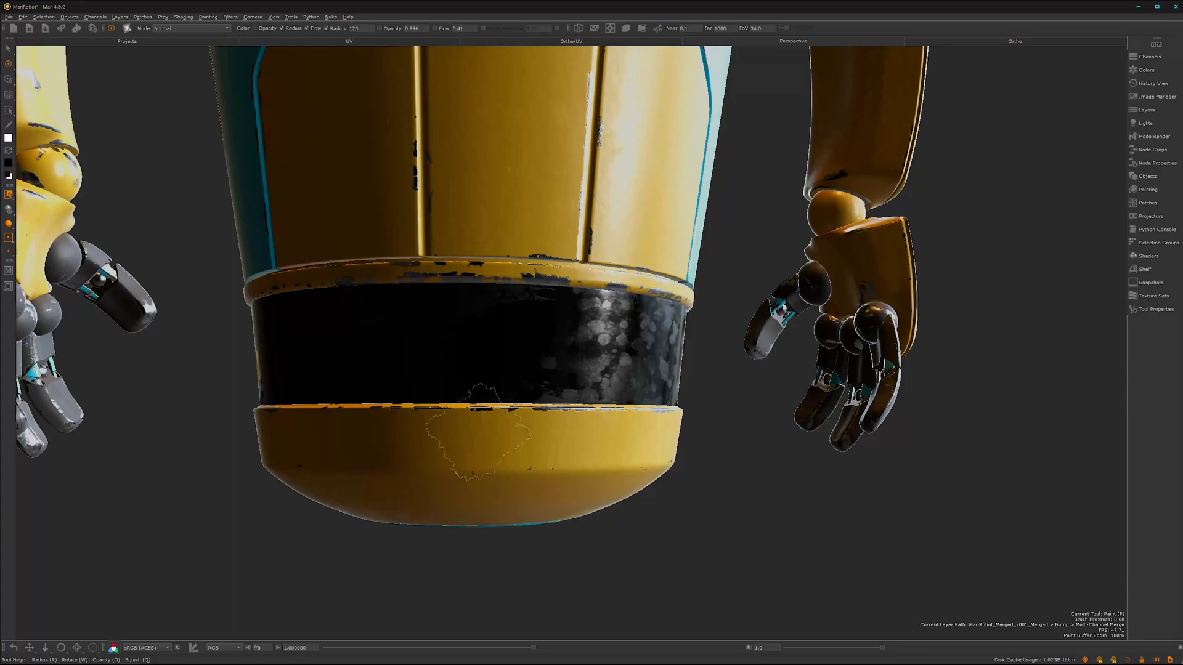
drag(589, 262, 671, 299)
mouse_move(602, 406)
alt+mouse_down()
mouse_move(523, 246)
mouse_move(656, 290)
alt+mouse_up()
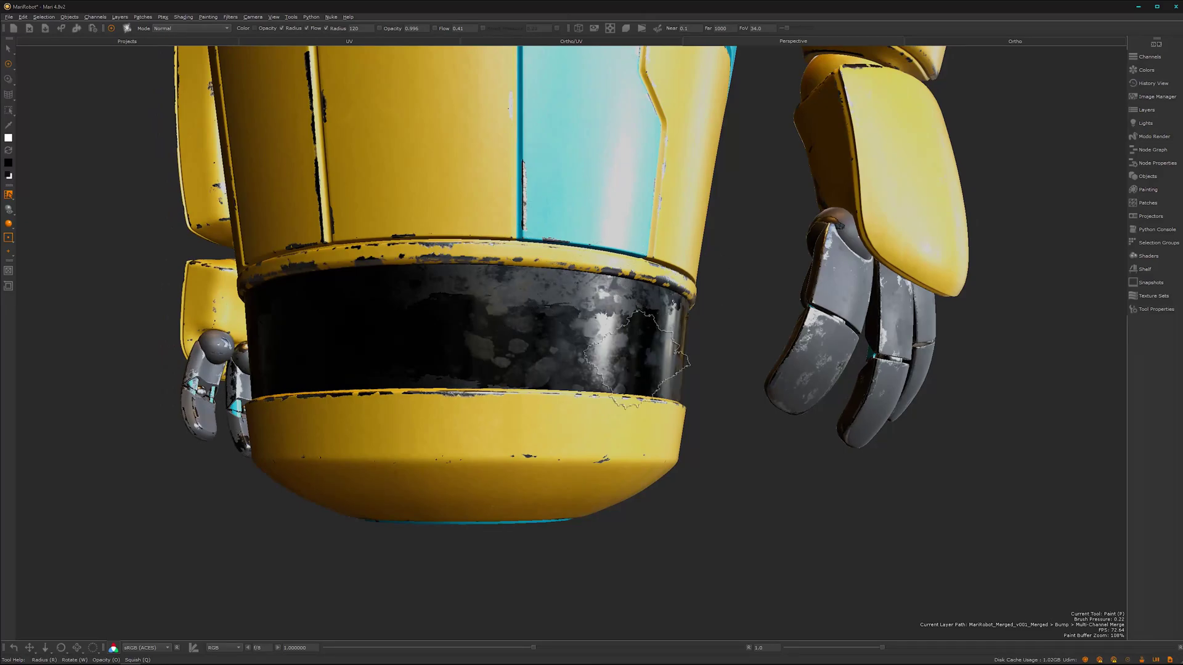
drag(616, 401, 530, 403)
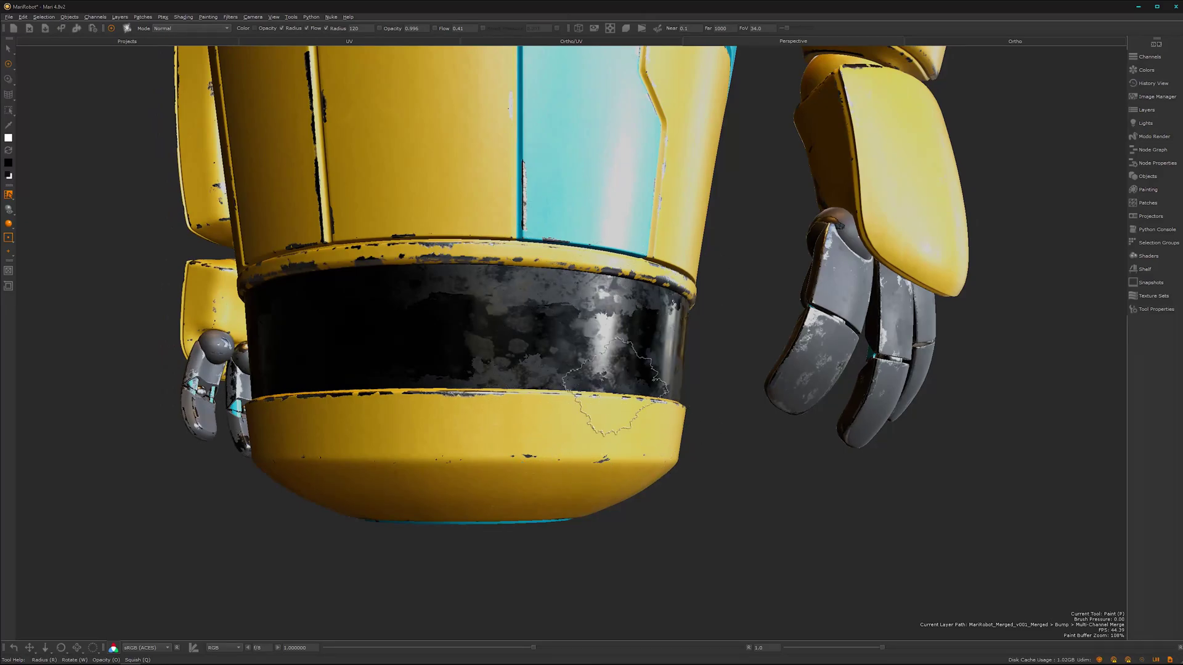
alt+drag(610, 400, 326, 375)
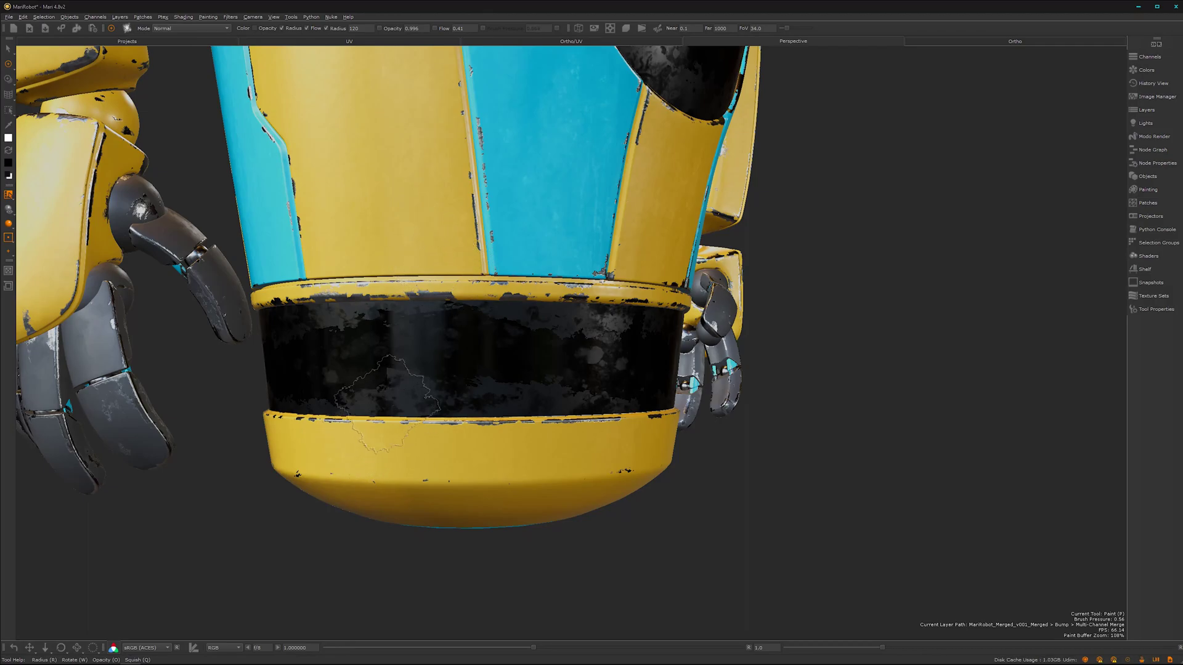
Paint grunge mask strokes around the edges of the long black glass inset on one upper arm
mouse_move(446, 421)
alt+mouse_down()
mouse_move(516, 349)
mouse_move(293, 351)
mouse_move(585, 351)
mouse_move(564, 350)
alt+mouse_up()
mouse_move(564, 350)
alt+right_down()
mouse_move(686, 277)
mouse_move(722, 276)
mouse_move(715, 258)
alt+right_up()
drag(639, 130, 648, 133)
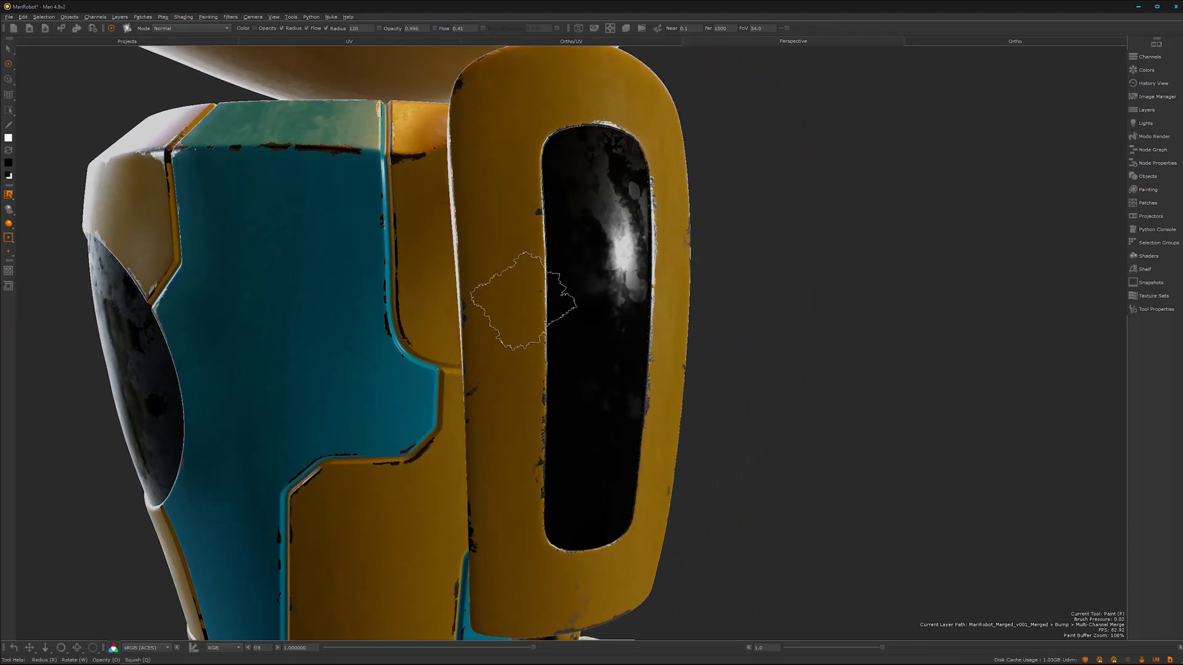
mouse_move(524, 301)
mouse_down()
mouse_move(536, 333)
mouse_move(545, 540)
mouse_up()
mouse_move(581, 476)
alt+mouse_down()
mouse_move(576, 397)
mouse_move(592, 409)
mouse_move(616, 284)
alt+mouse_up()
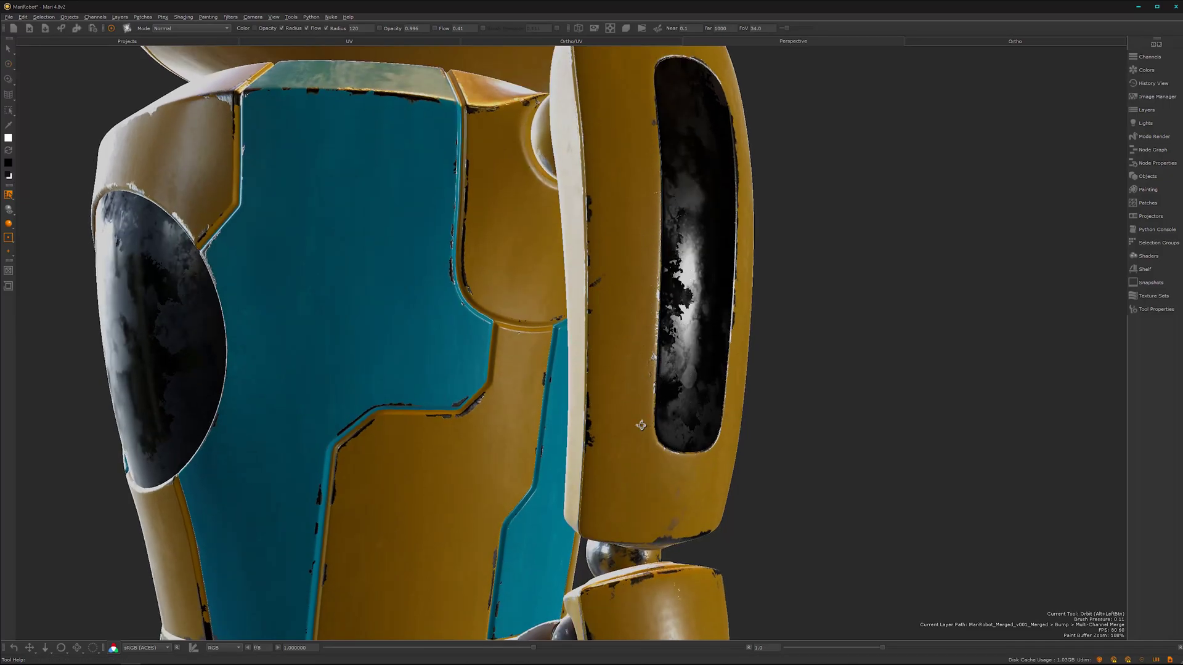
Paint the same grunge mask around the edges of the glass inset on the opposite upper arm
mouse_move(641, 419)
alt+mouse_down()
mouse_move(727, 285)
mouse_move(948, 438)
mouse_move(1072, 425)
alt+mouse_up()
alt+middle_drag(810, 409, 1109, 411)
alt+drag(516, 374, 531, 364)
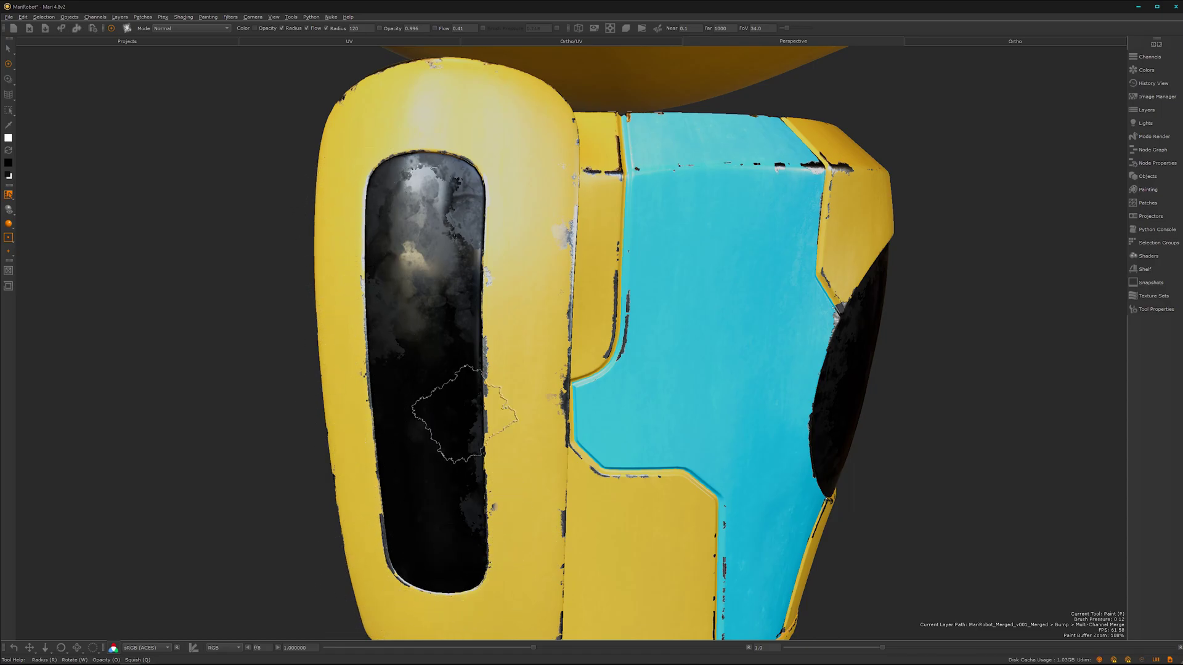
alt+middle_drag(423, 450, 457, 396)
alt+drag(457, 395, 466, 211)
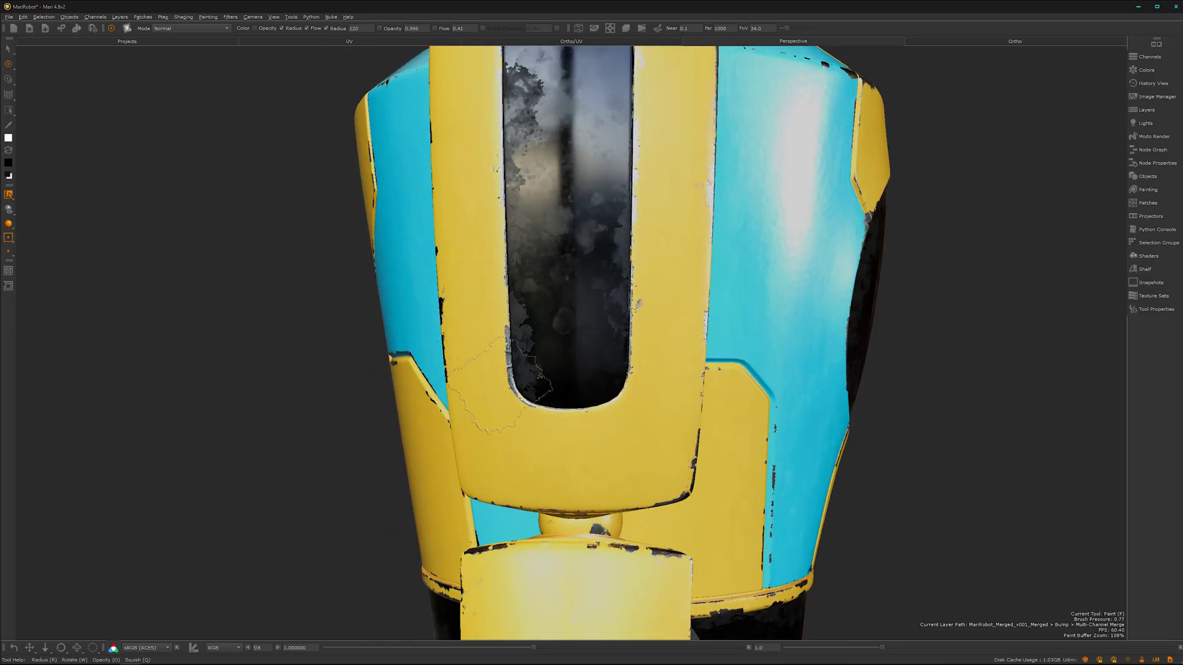
mouse_move(518, 340)
alt+mouse_down()
mouse_move(535, 367)
mouse_move(377, 332)
mouse_move(394, 337)
alt+mouse_up()
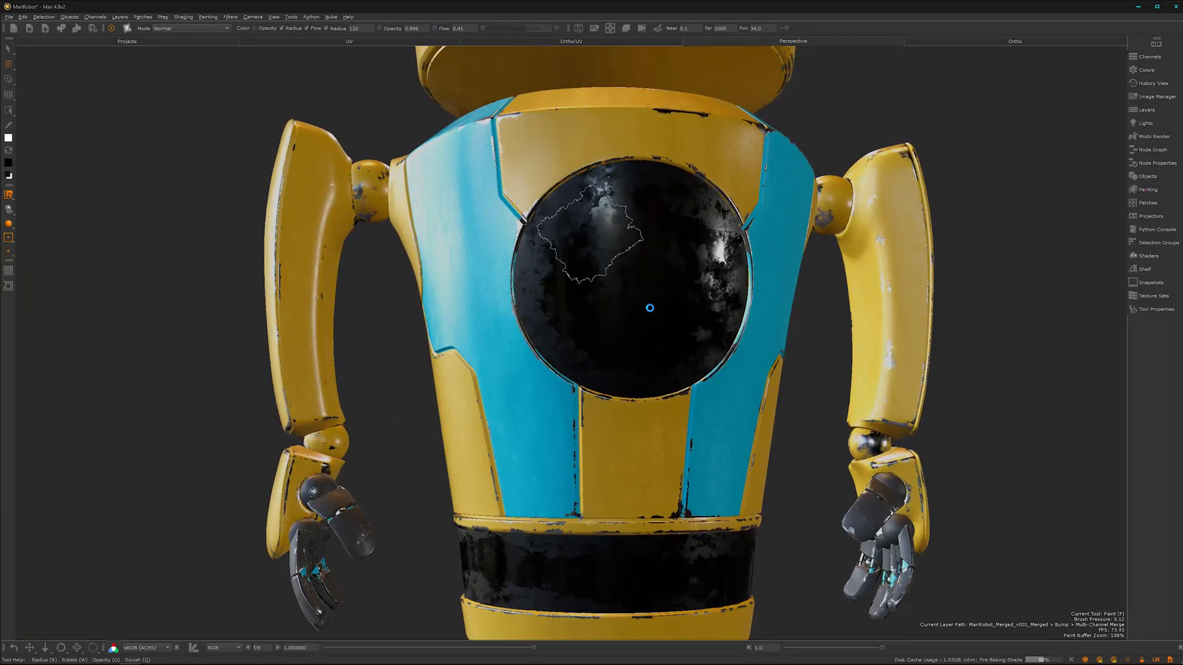
Examine the grunge on the glass of the head's two eyes and the chest from several angles
alt+right_drag(650, 310, 602, 333)
alt+middle_drag(586, 359, 508, 513)
alt+middle_drag(567, 205, 515, 348)
alt+right_drag(515, 347, 789, 283)
alt+middle_drag(582, 293, 700, 289)
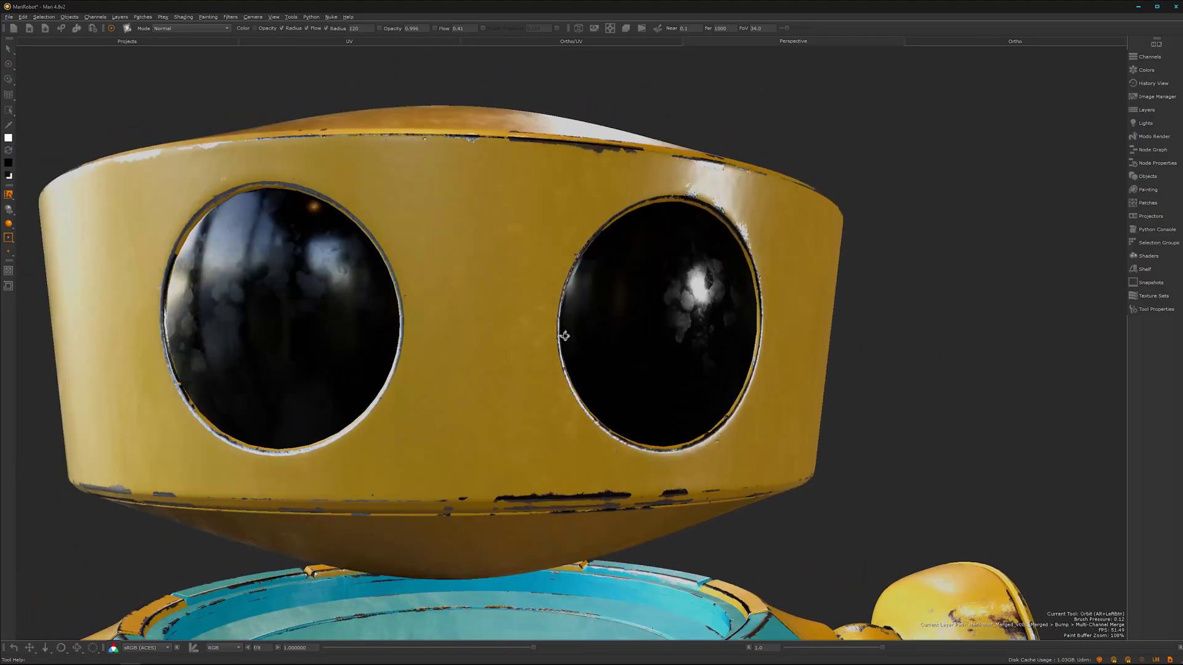
alt+drag(565, 336, 493, 334)
alt+right_drag(601, 323, 425, 424)
mouse_move(472, 413)
alt+middle_down()
mouse_move(488, 379)
mouse_move(475, 409)
alt+middle_up()
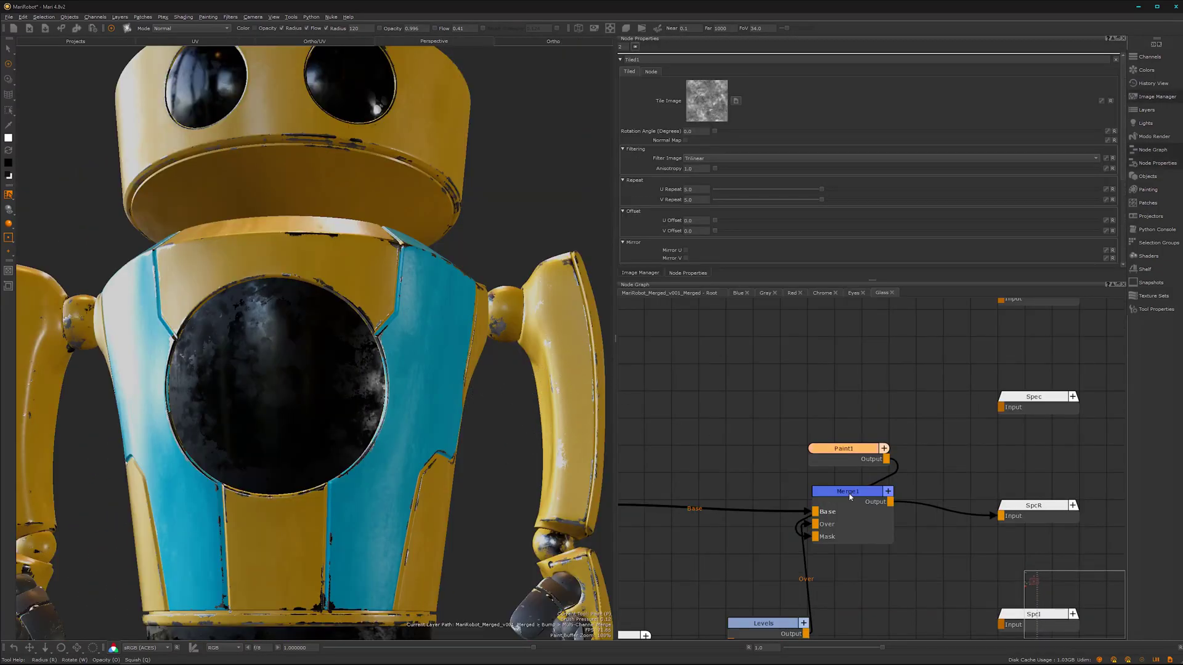
Reduce the amount of the Merge1 screen blend feeding SpcR to about 0.63
double_click(849, 494)
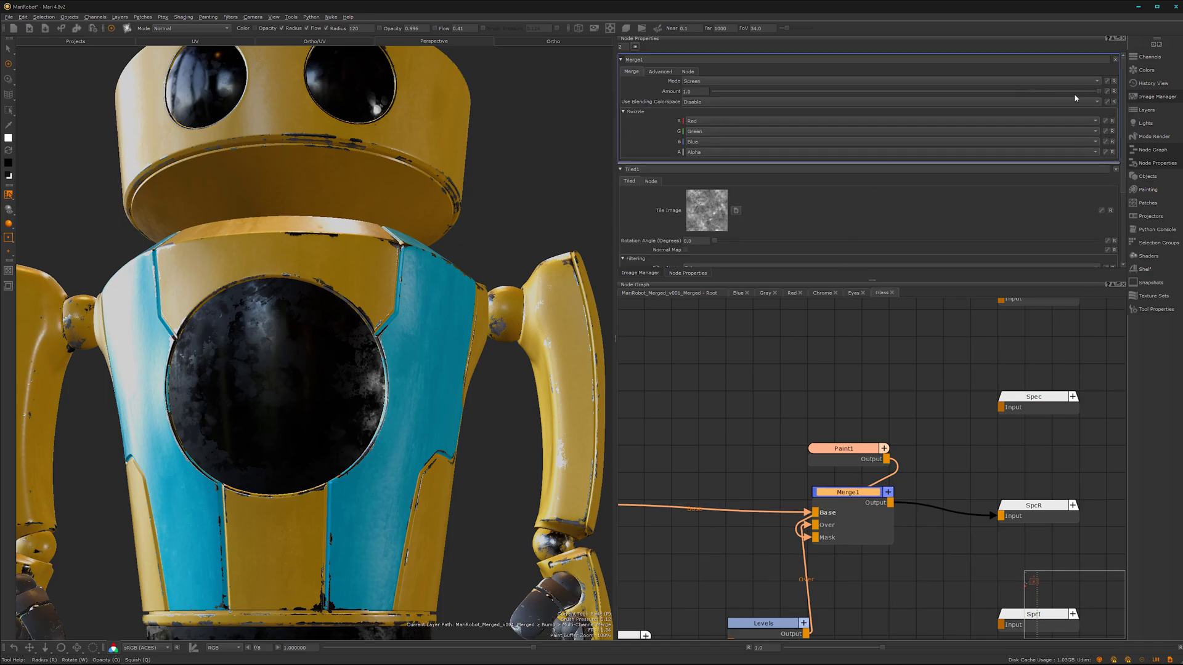
drag(991, 93, 957, 102)
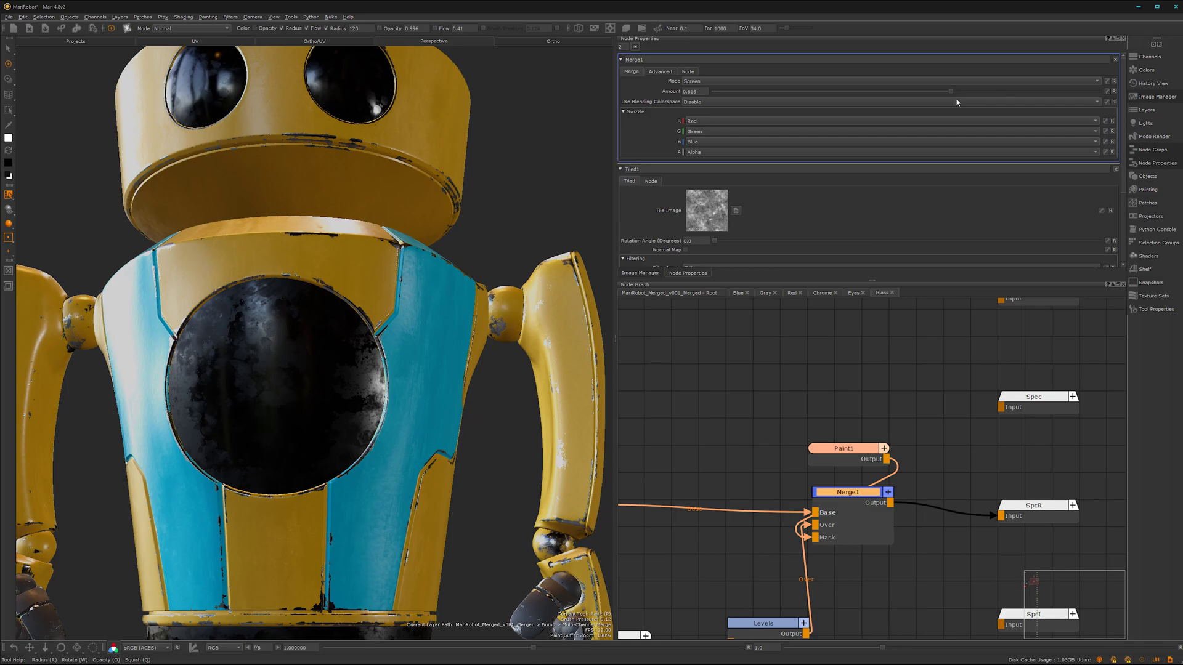
mouse_move(210, 469)
alt+mouse_down()
mouse_move(341, 429)
mouse_move(272, 495)
mouse_move(183, 508)
mouse_move(185, 536)
alt+mouse_up()
Select the whole node network feeding SpcR and shift it away from the channel outputs
alt+right_drag(762, 546, 679, 536)
middle_drag(763, 535, 928, 425)
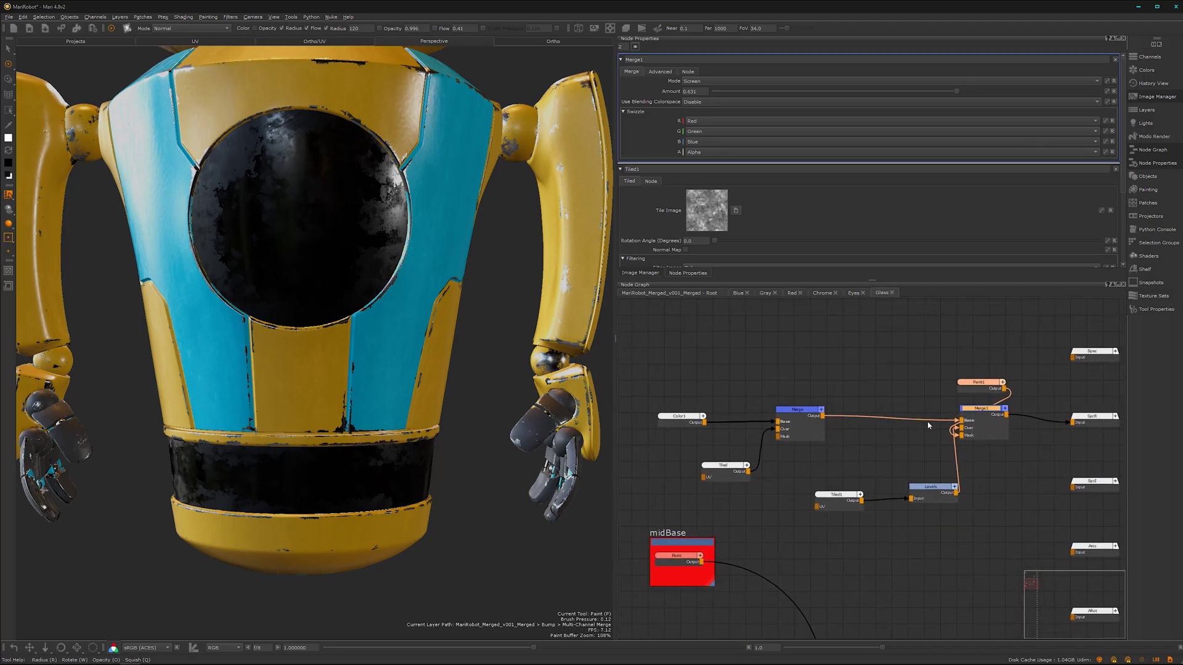
drag(1019, 357, 651, 518)
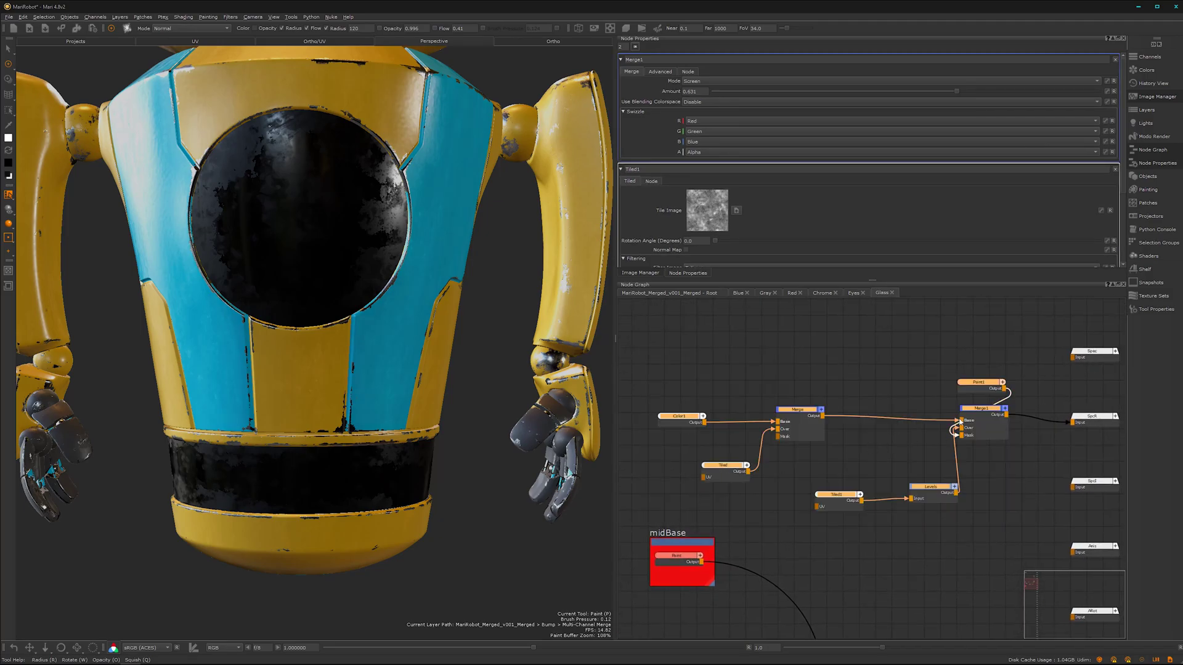
drag(974, 416, 870, 403)
mouse_move(769, 544)
alt+right_down()
mouse_move(884, 515)
mouse_move(766, 530)
alt+right_up()
middle_drag(793, 529, 893, 526)
Move the Tiled1 and Levels nodes up closer to Merge1, and shift the Color1, Tiled and Merge nodes farther from them
click(896, 525)
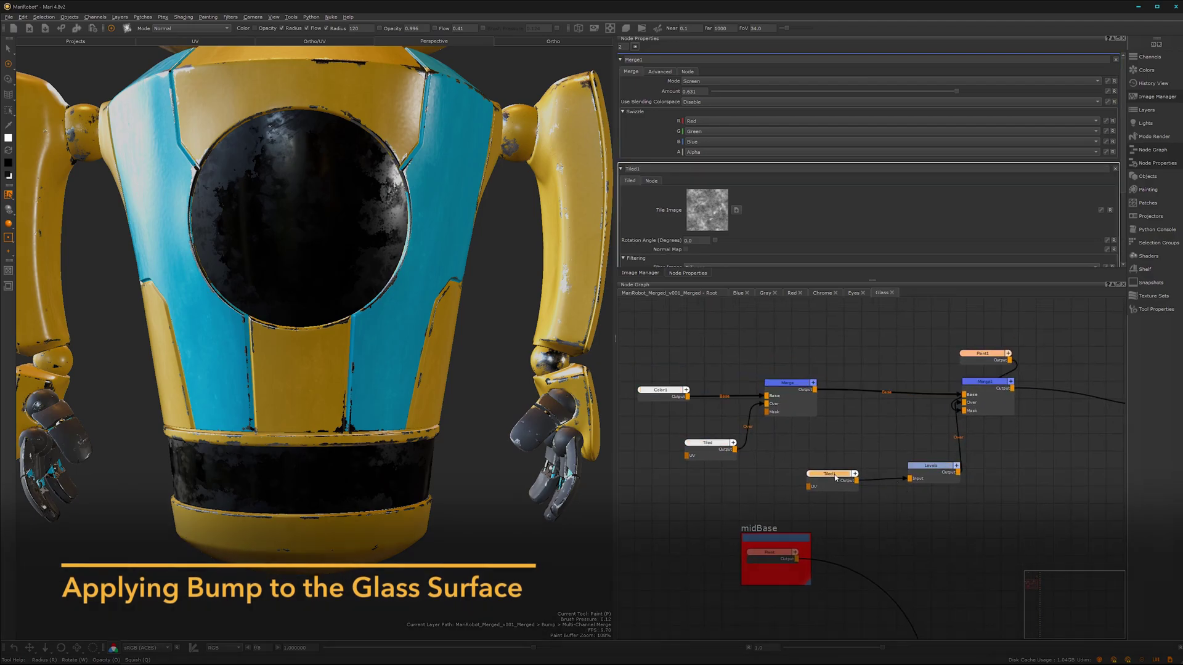
mouse_move(933, 437)
mouse_down()
mouse_move(870, 486)
mouse_move(918, 446)
mouse_up()
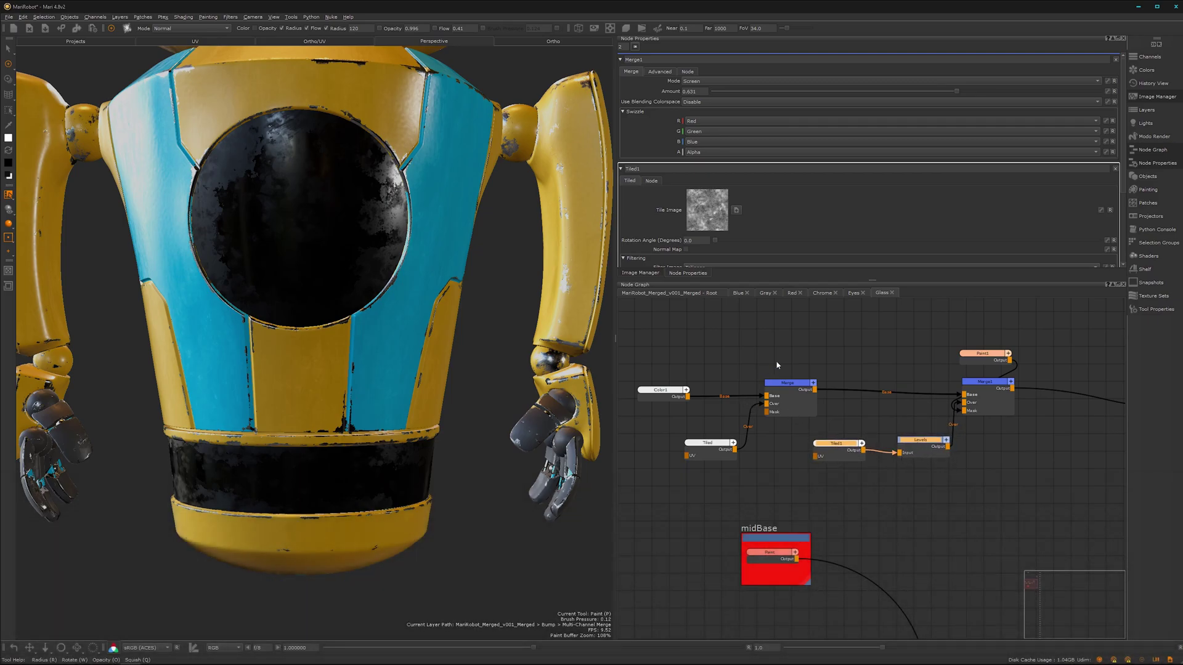
drag(780, 344, 653, 496)
drag(805, 409, 778, 412)
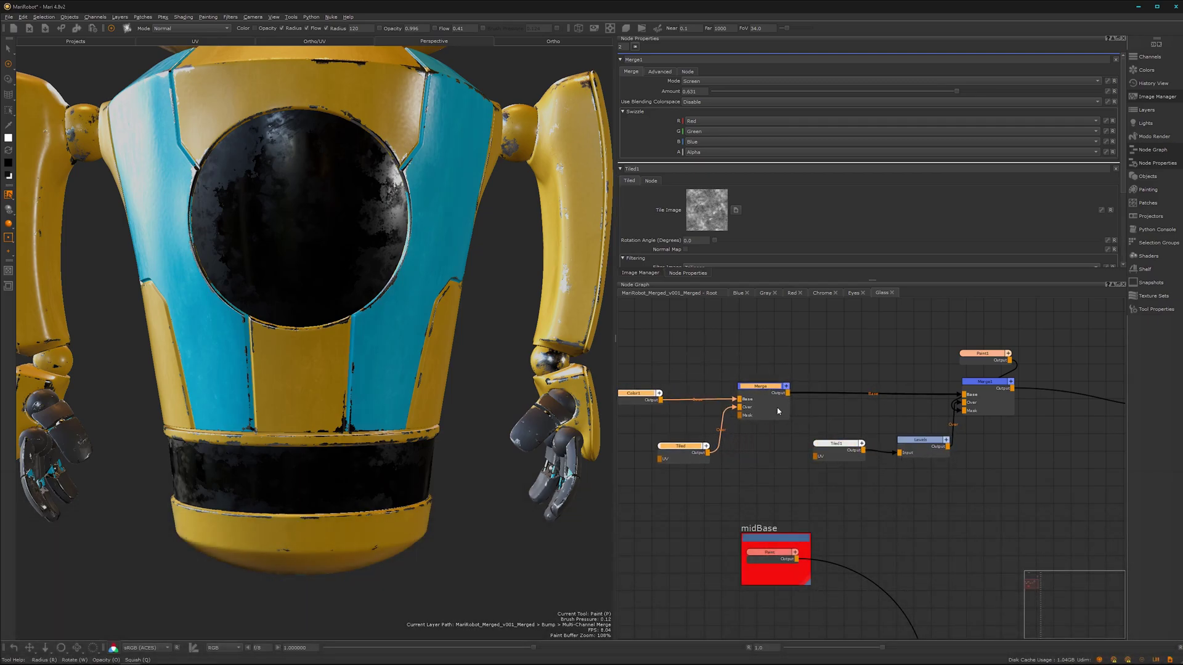
Shift the midBase backdrop aside, insert a Merge node after its Paint node, and connect the Tiled node's output to Over
drag(792, 540, 655, 540)
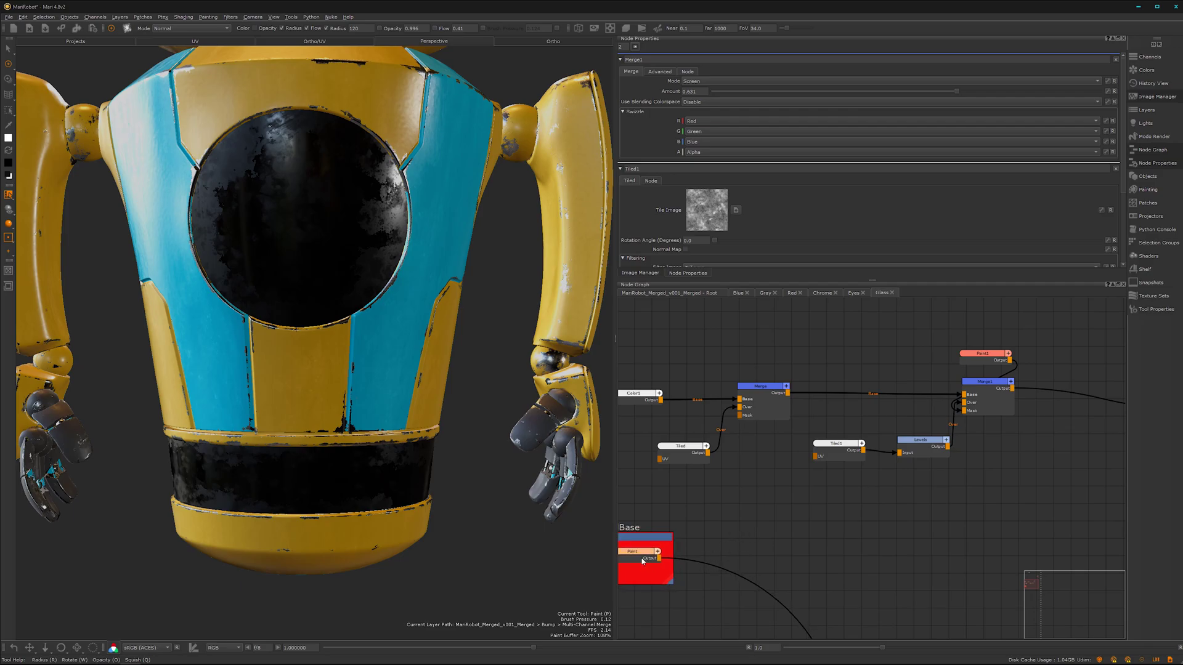
key(m)
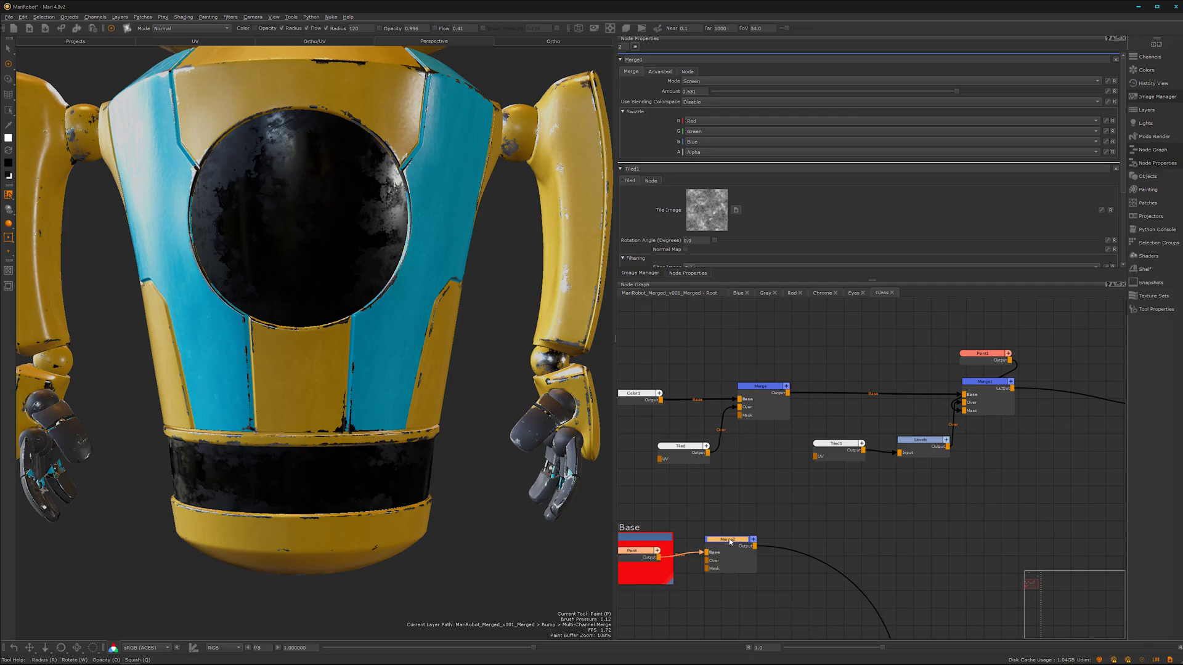
mouse_move(730, 541)
mouse_down()
mouse_move(788, 563)
mouse_move(767, 558)
mouse_move(783, 549)
mouse_up()
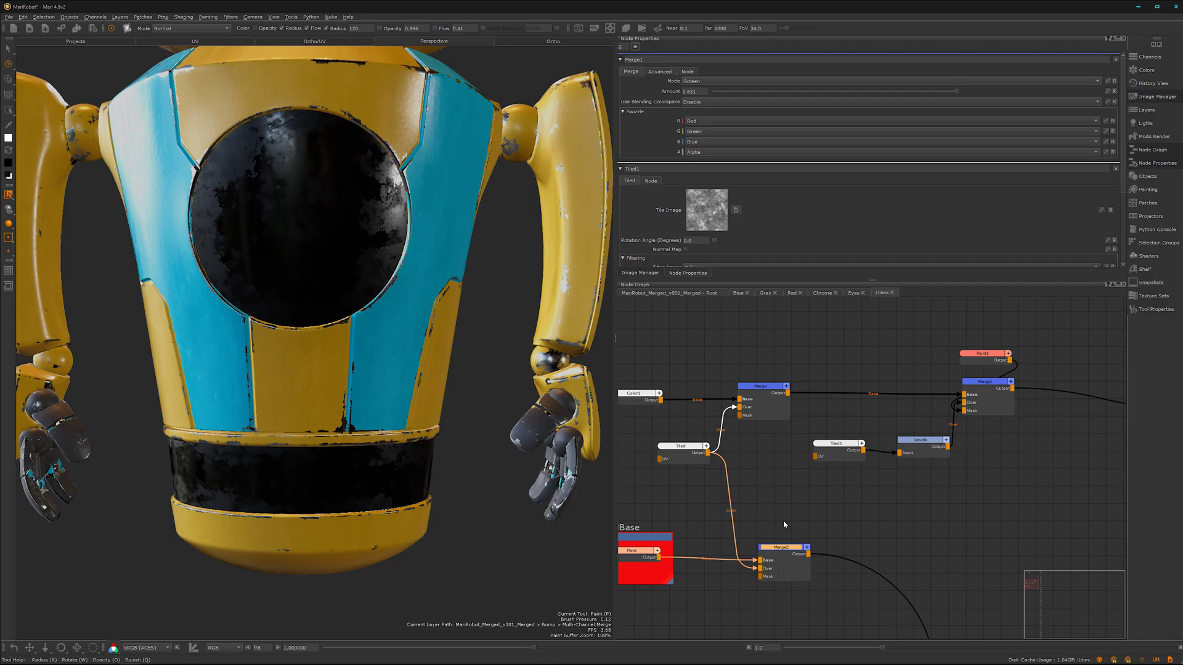
drag(778, 547, 778, 542)
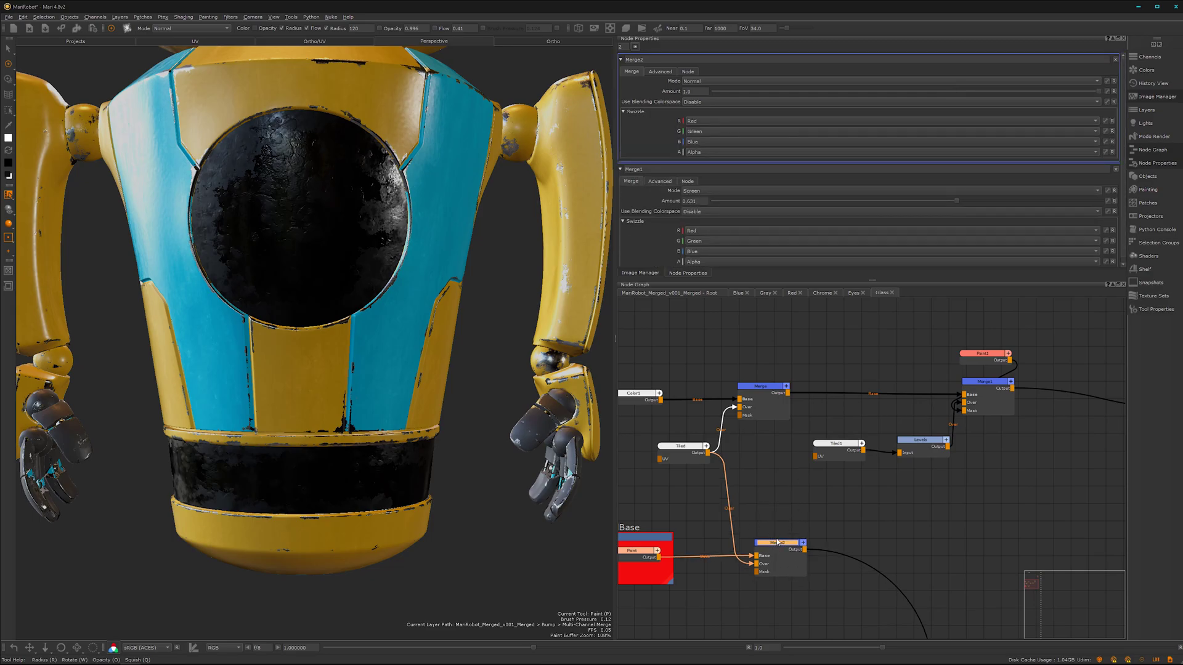
Set the blend mode of the Merge2 node after midBase to Overlay
click(1045, 78)
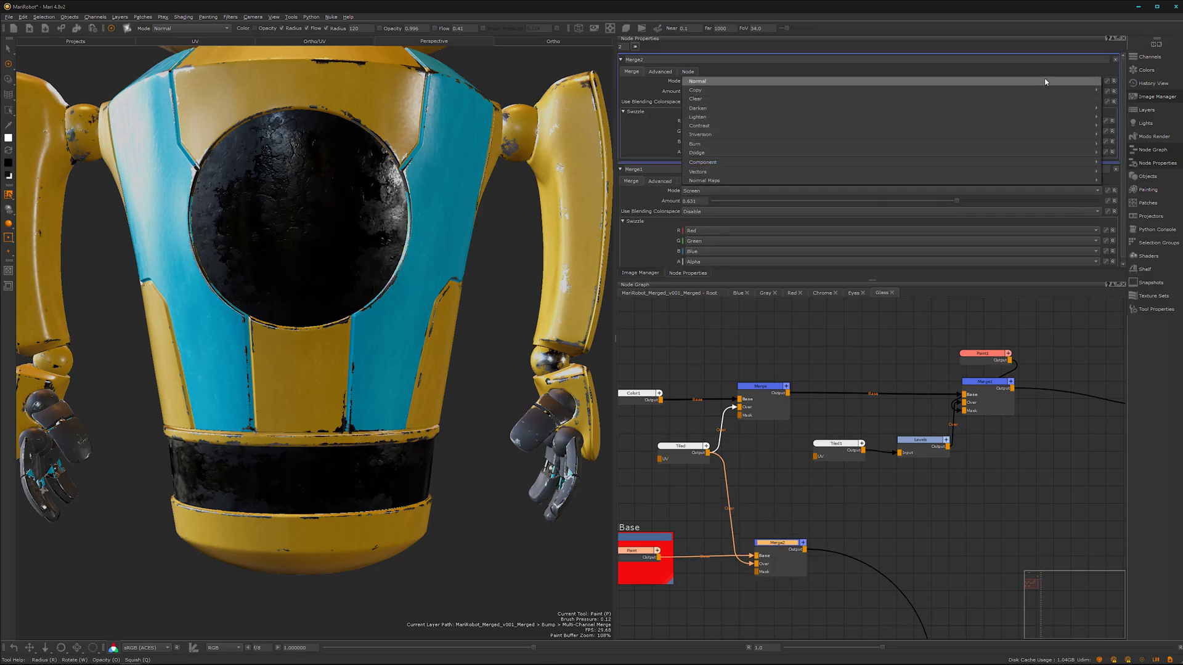
mouse_move(1095, 127)
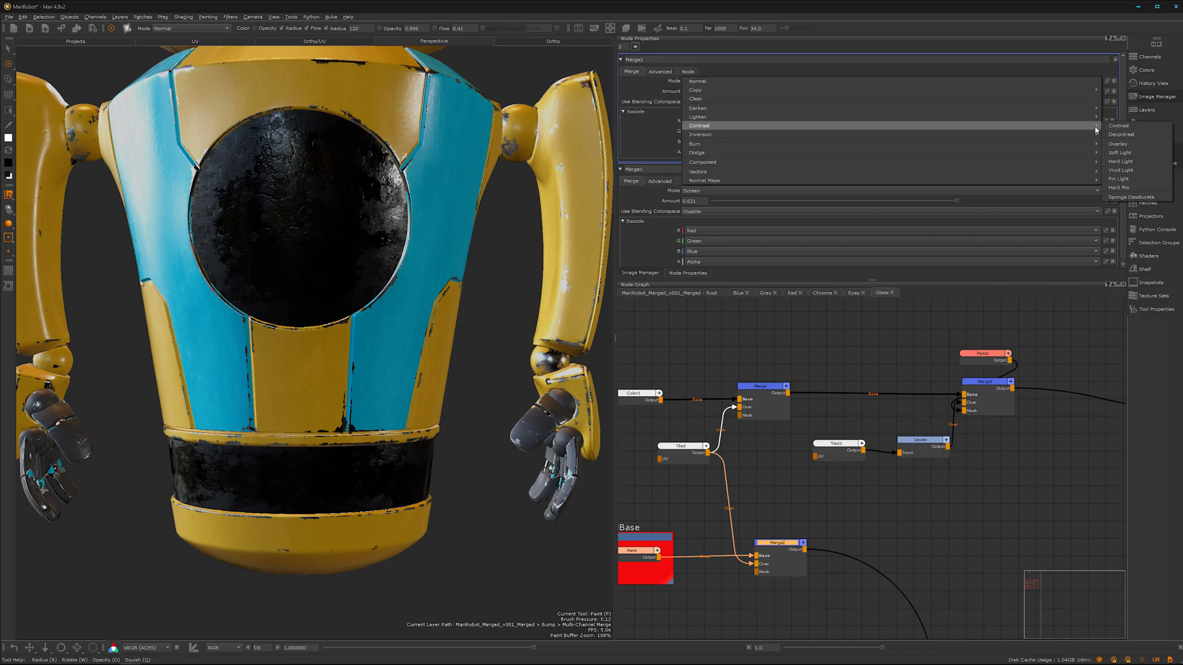
click(1131, 144)
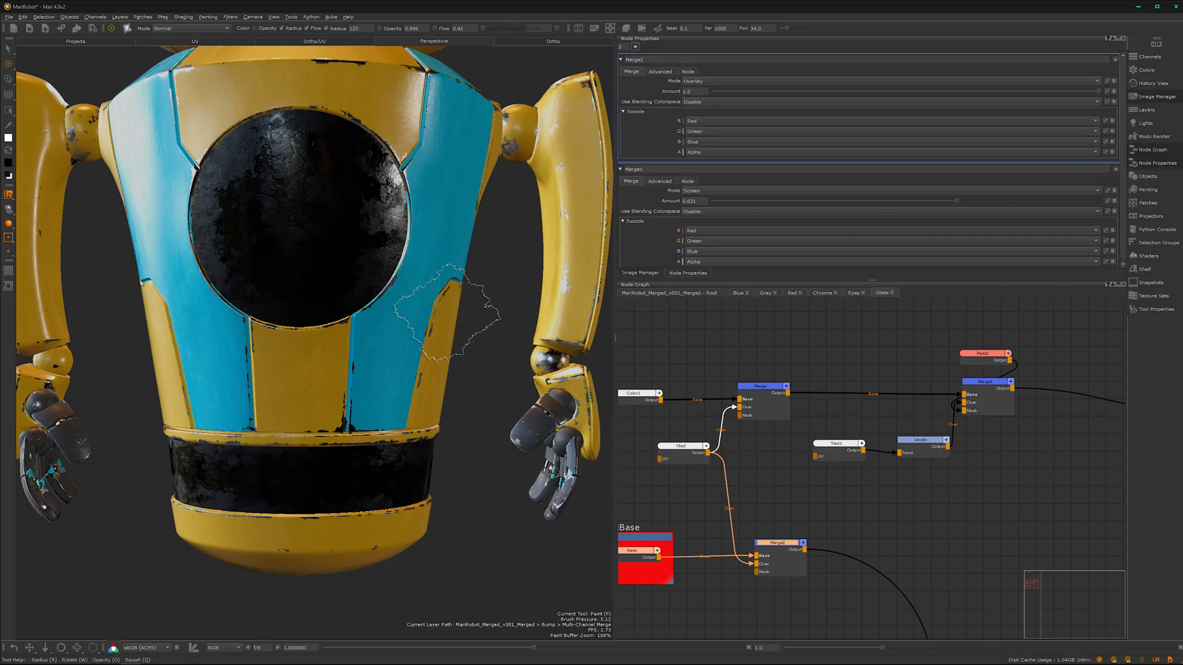
Check the bump on the chest glass up close and reduce the Merge2 amount to about 0.1
alt+middle_drag(329, 365, 354, 498)
alt+right_drag(422, 377, 274, 340)
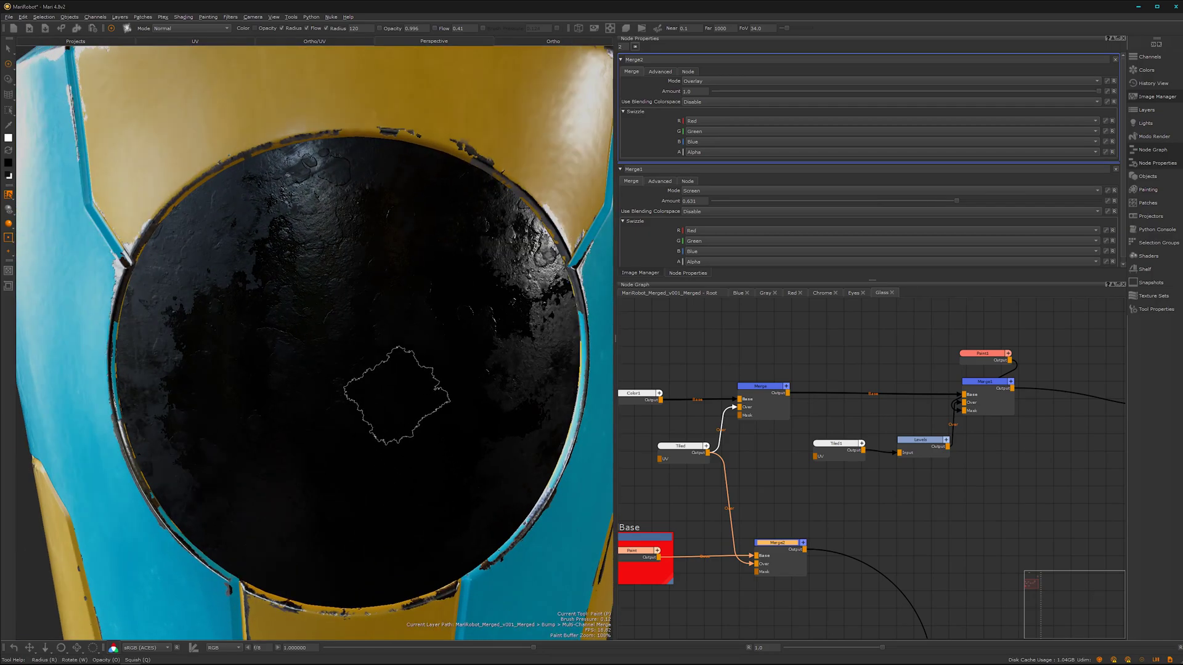
mouse_move(398, 370)
alt+mouse_down()
mouse_move(410, 357)
mouse_move(405, 366)
alt+mouse_up()
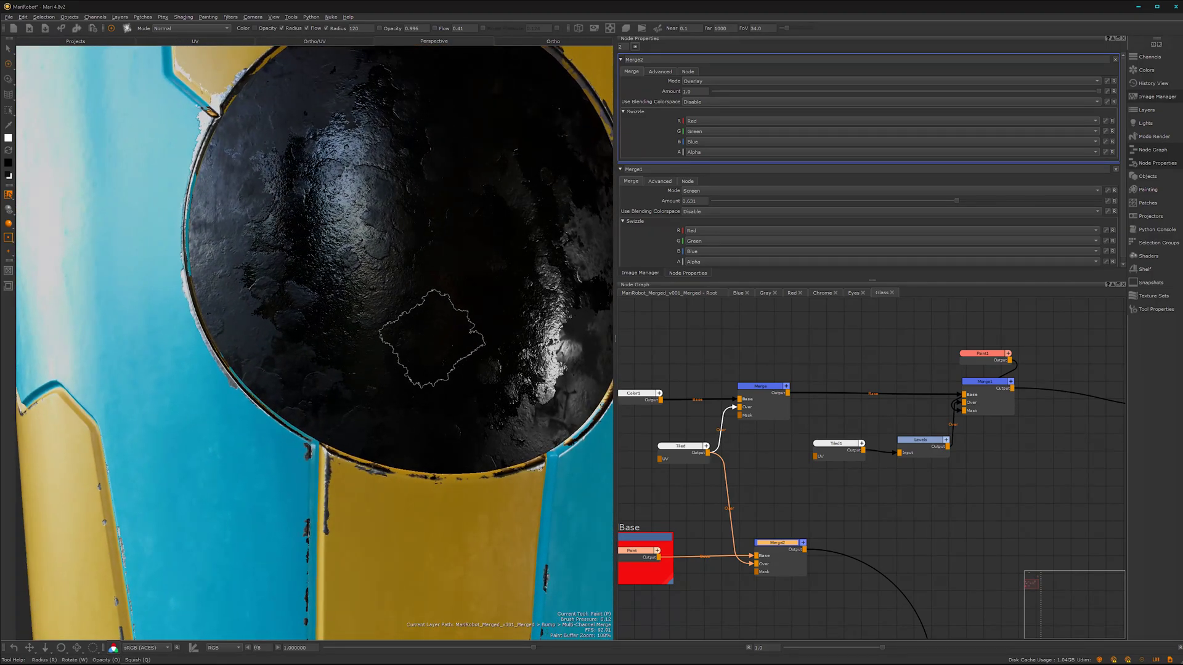
key(s)
alt+middle_drag(438, 288, 376, 313)
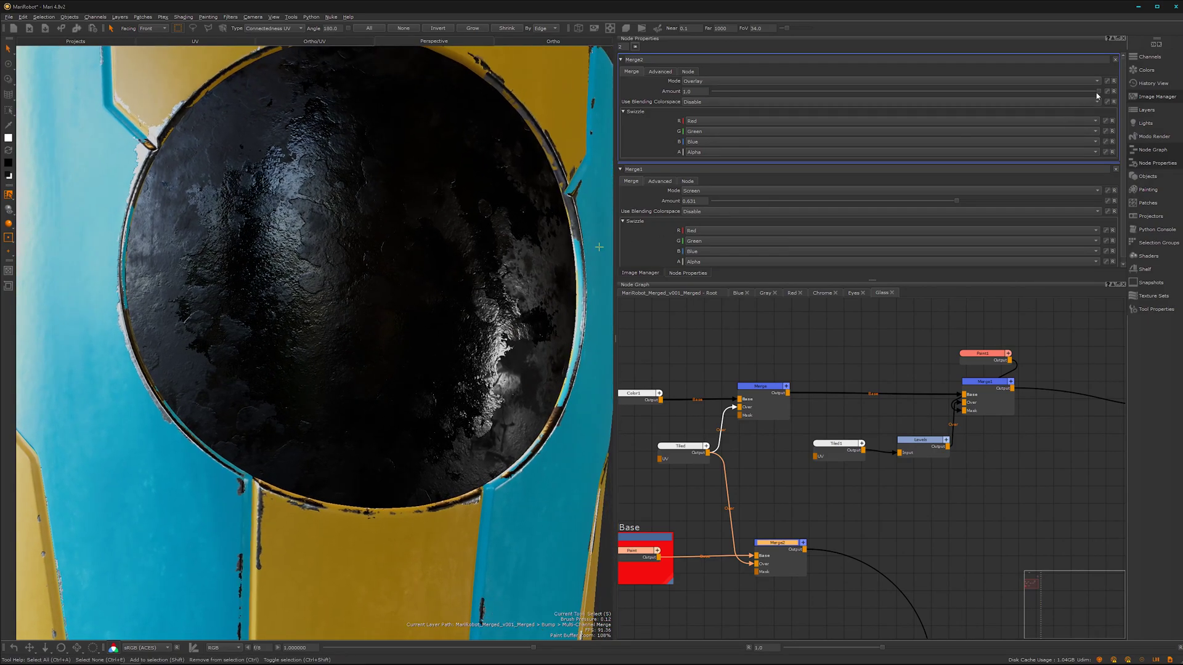
drag(1096, 93, 749, 89)
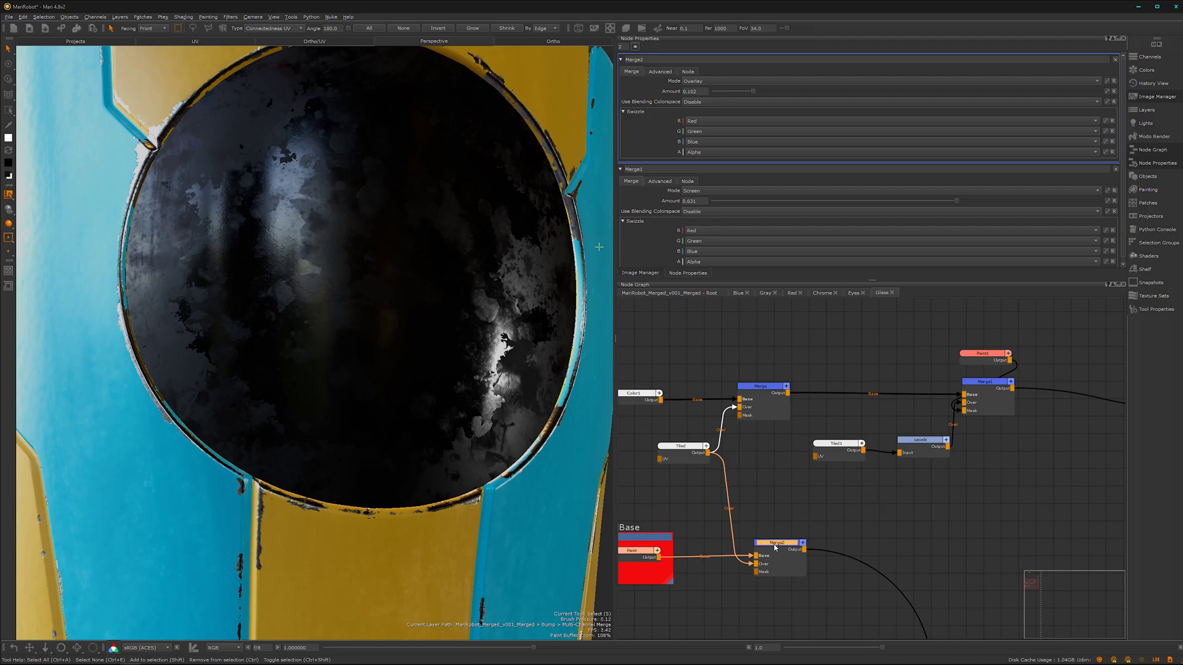
Insert another Merge node after Merge2 and connect the Levels node's output to its Over input
key(m)
drag(874, 544, 980, 540)
middle_drag(1023, 490, 893, 482)
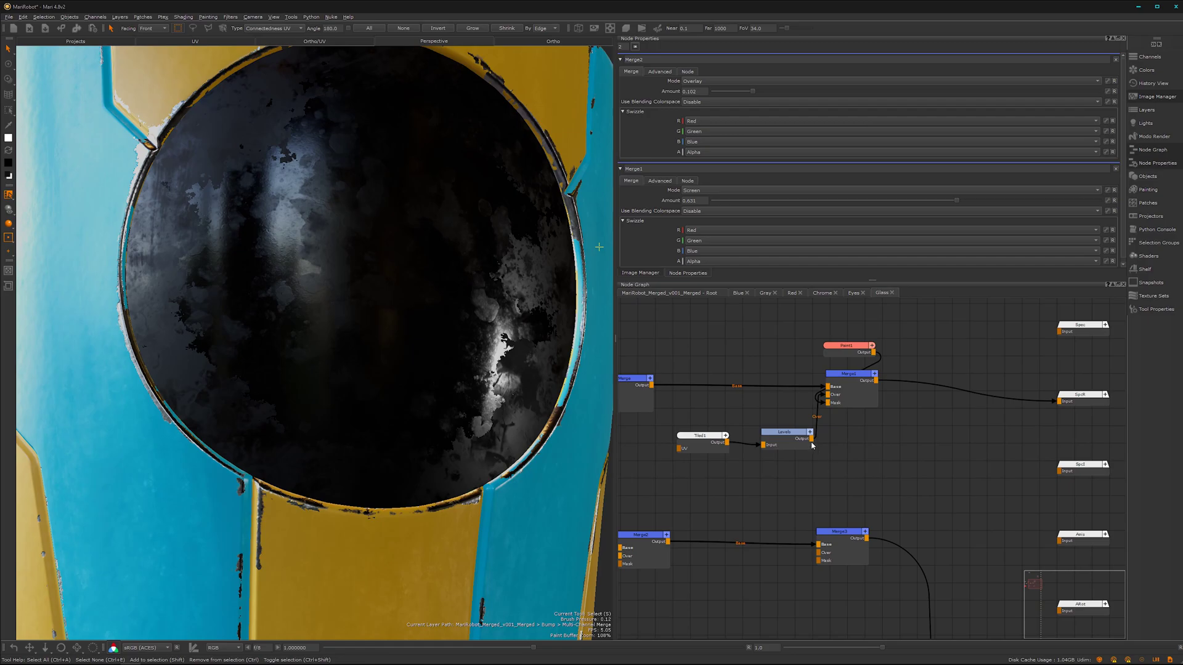
drag(811, 439, 821, 552)
Set the blend mode of the Merge3 node to Screen
click(853, 531)
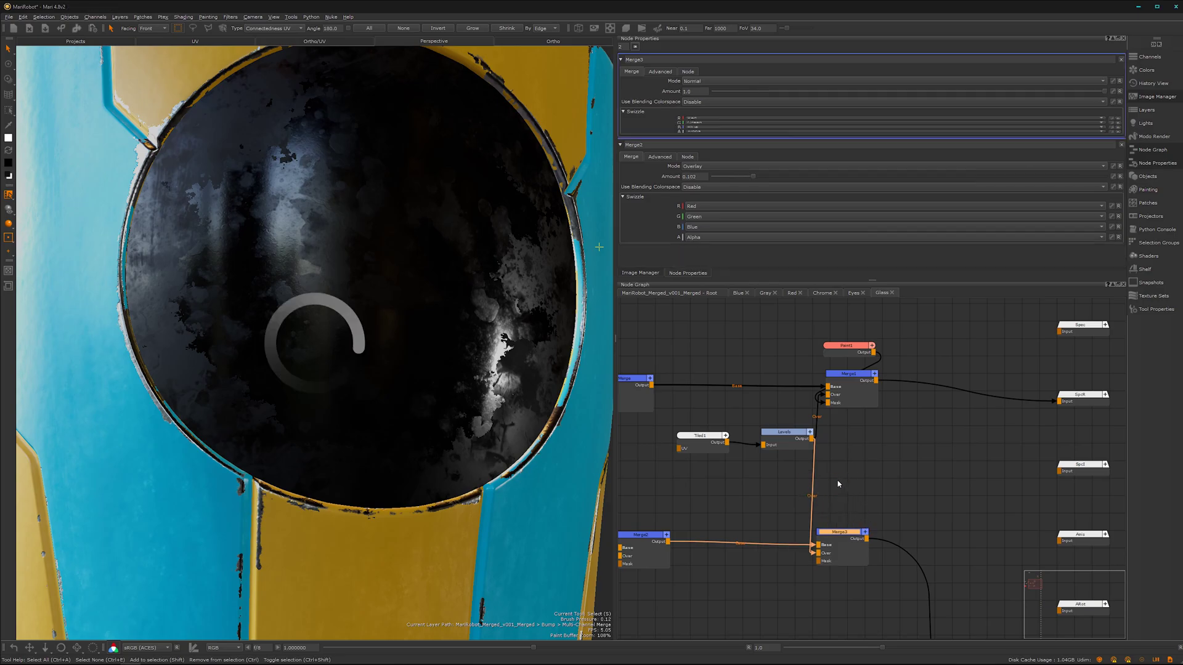
click(1072, 82)
mouse_move(1086, 116)
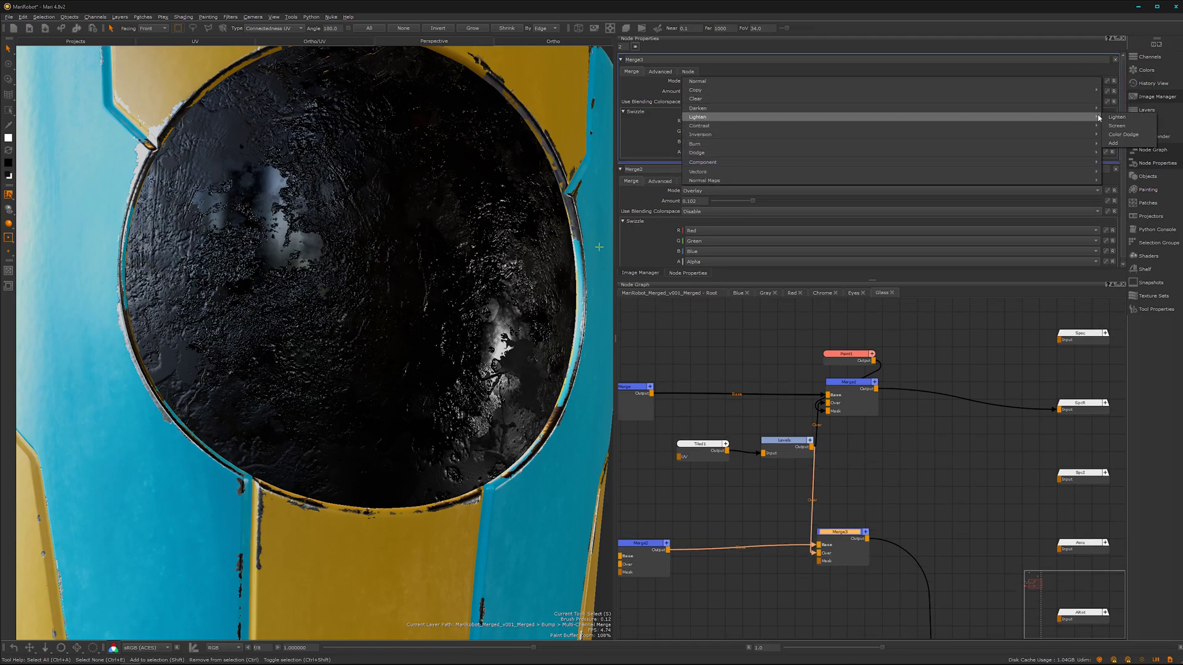
click(1116, 126)
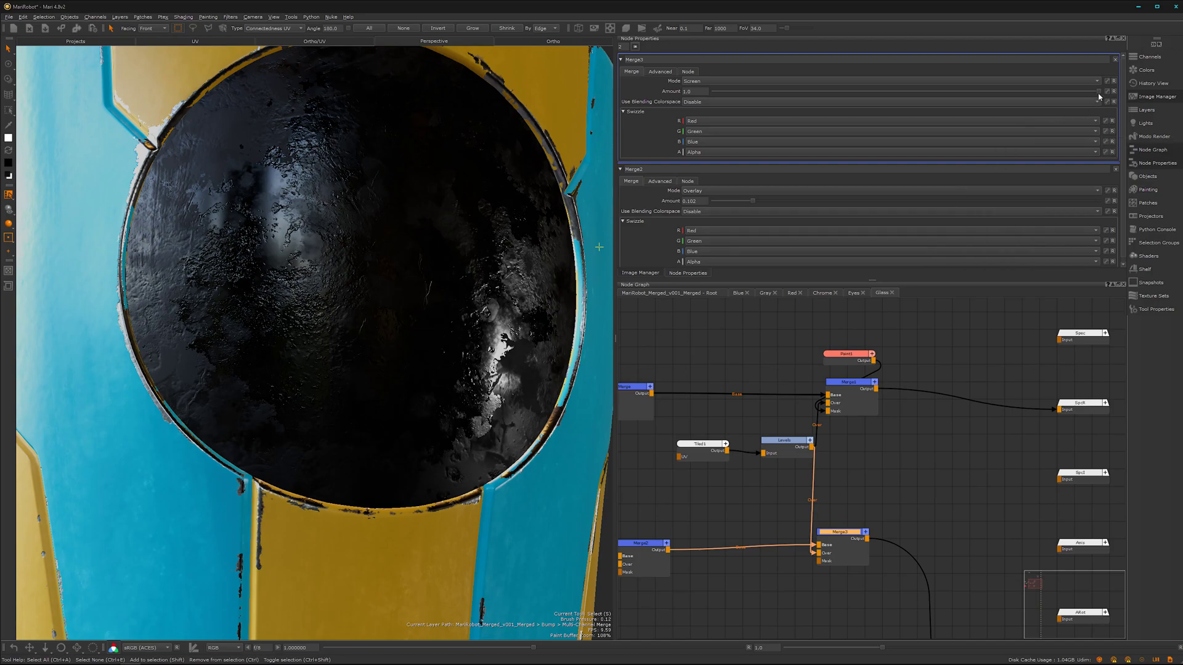
Try several lower amounts on the Merge3 node to compare the bump strength on the chest glass, ending back at 1.0
drag(1098, 91, 937, 91)
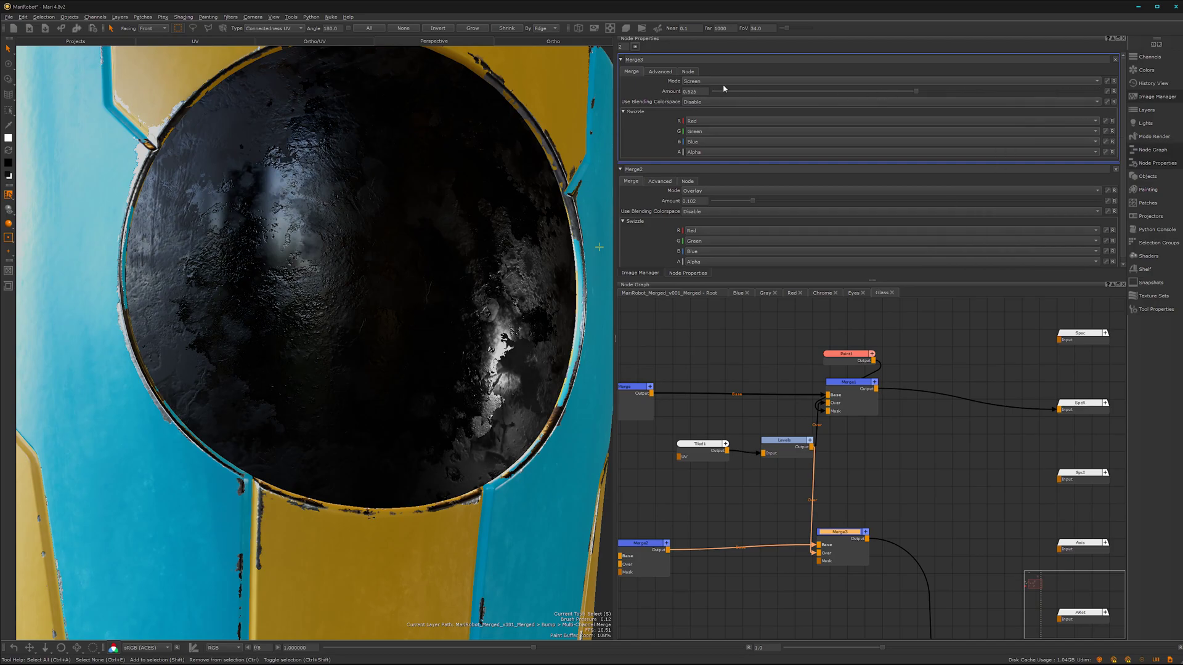
drag(718, 94, 719, 94)
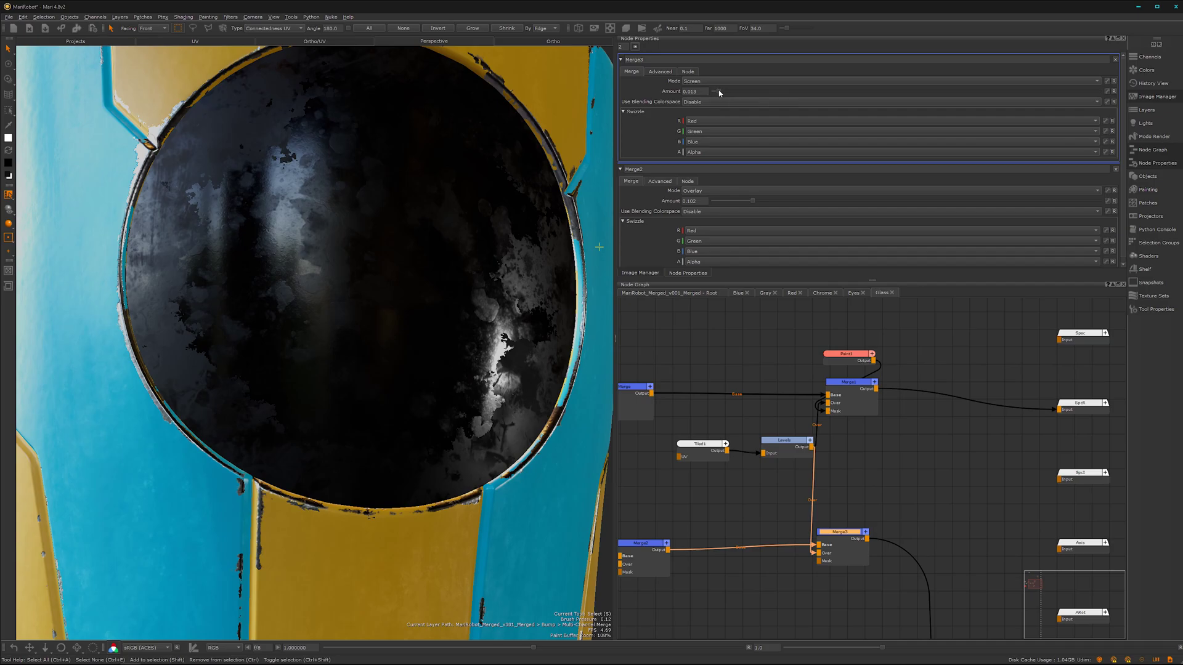
drag(732, 93, 756, 96)
drag(793, 110, 1109, 161)
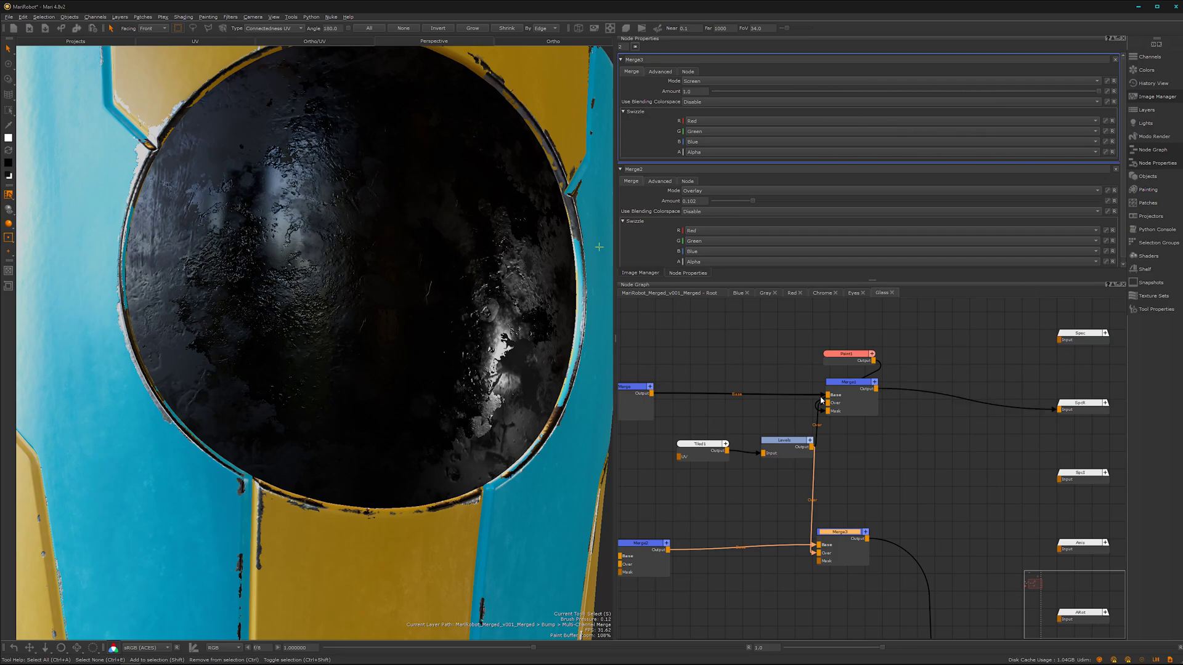
Connect the mask node that feeds Merge1 to Merge3's Mask input as well, and reduce the Merge3 amount to about 0.089
mouse_move(873, 360)
mouse_down()
mouse_move(890, 515)
mouse_move(830, 562)
mouse_up()
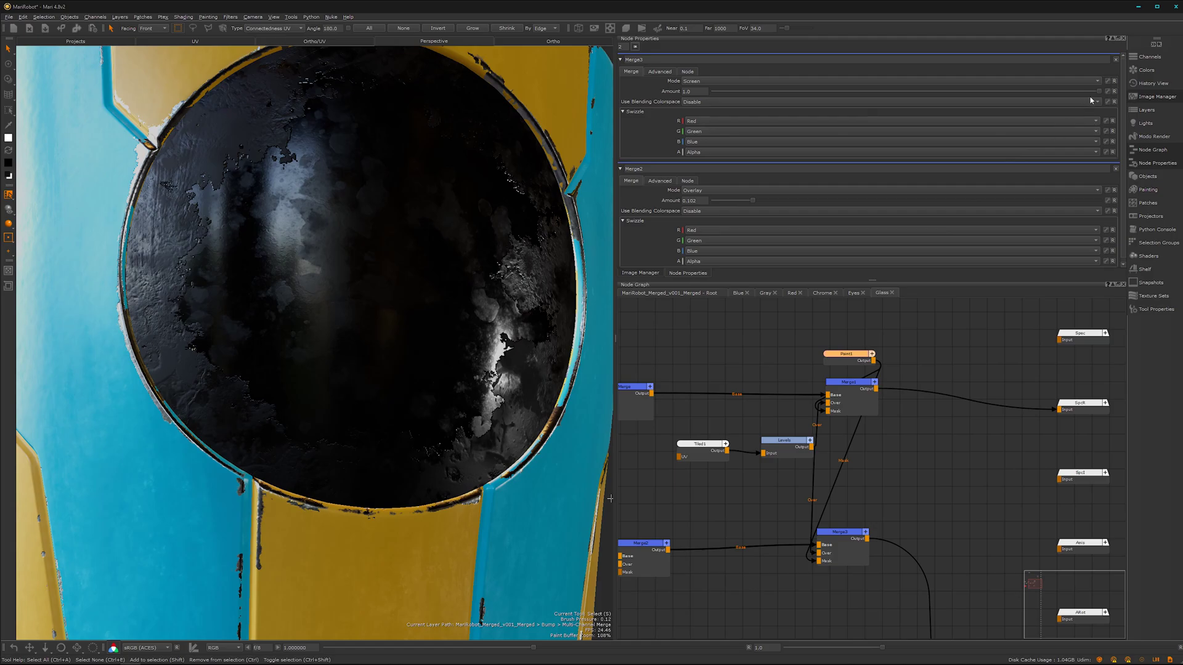
mouse_move(1099, 92)
mouse_down()
mouse_move(711, 83)
mouse_move(751, 99)
mouse_up()
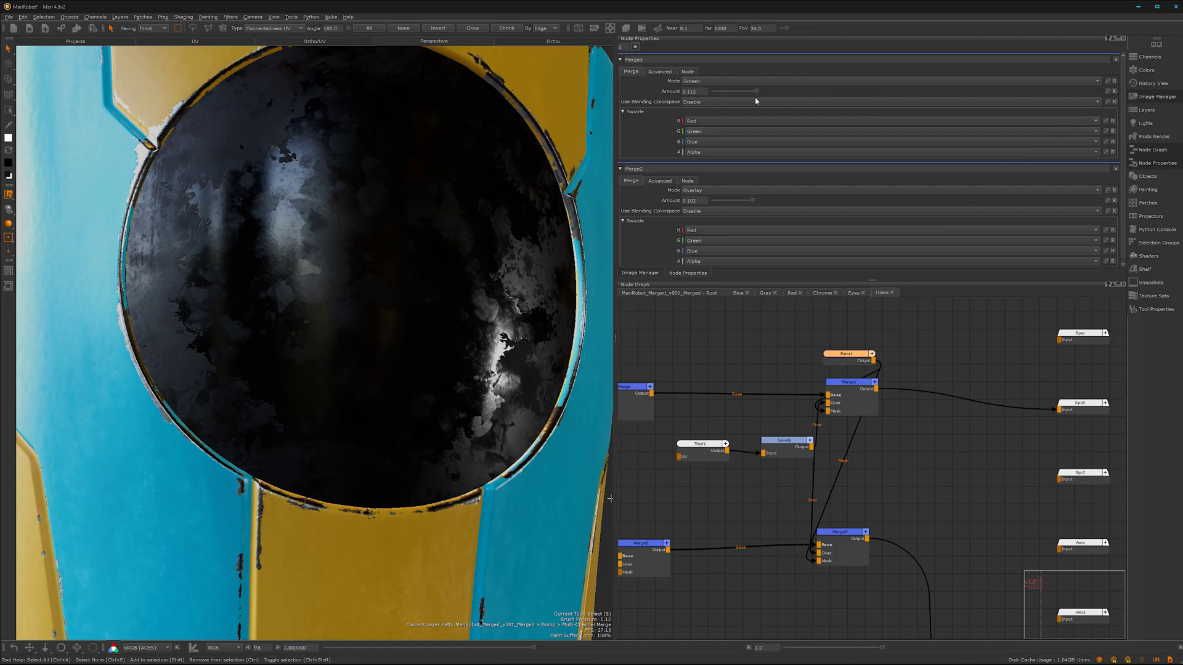
alt+drag(369, 347, 339, 370)
alt+middle_drag(313, 321, 422, 371)
alt+drag(287, 372, 283, 324)
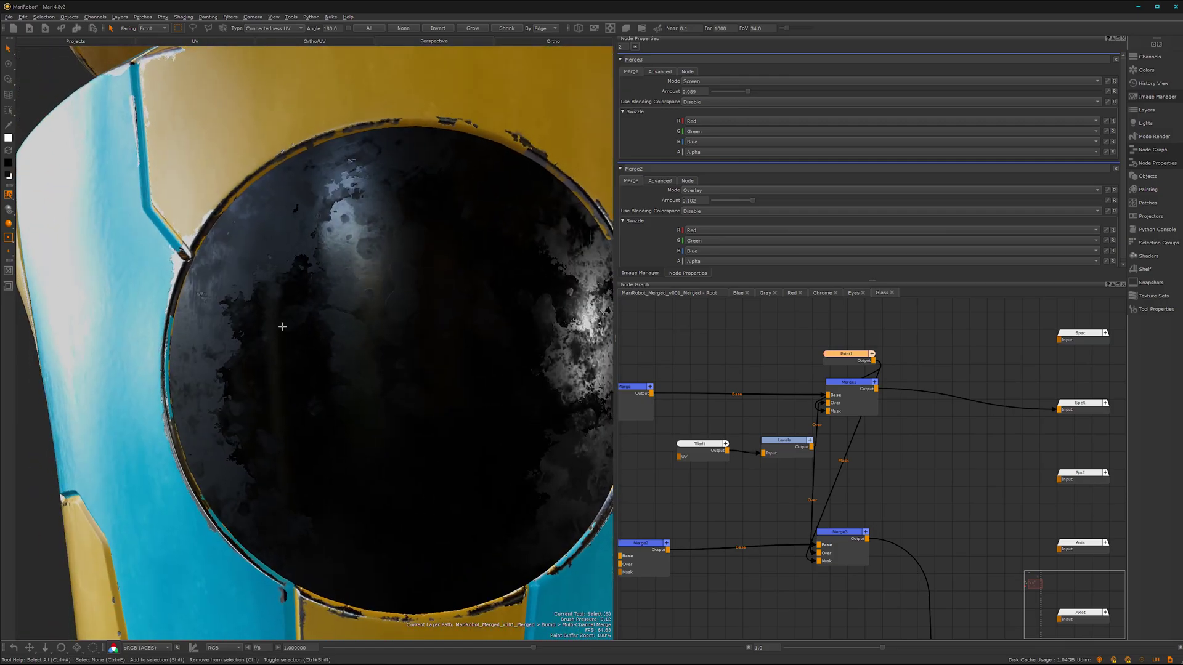
alt+right_drag(282, 324, 307, 314)
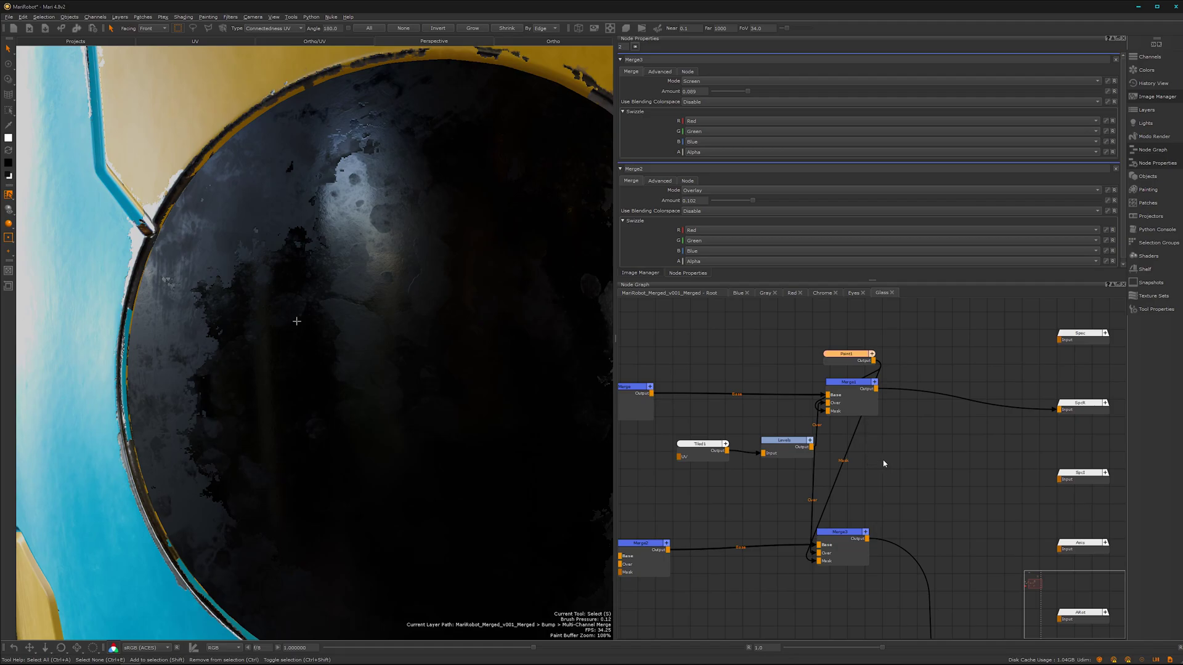
Disconnect the Mask input of the Merge3 node and check the bump on the chest glass
drag(814, 562, 768, 623)
scroll(356, 448, down, 2)
alt+drag(355, 448, 405, 403)
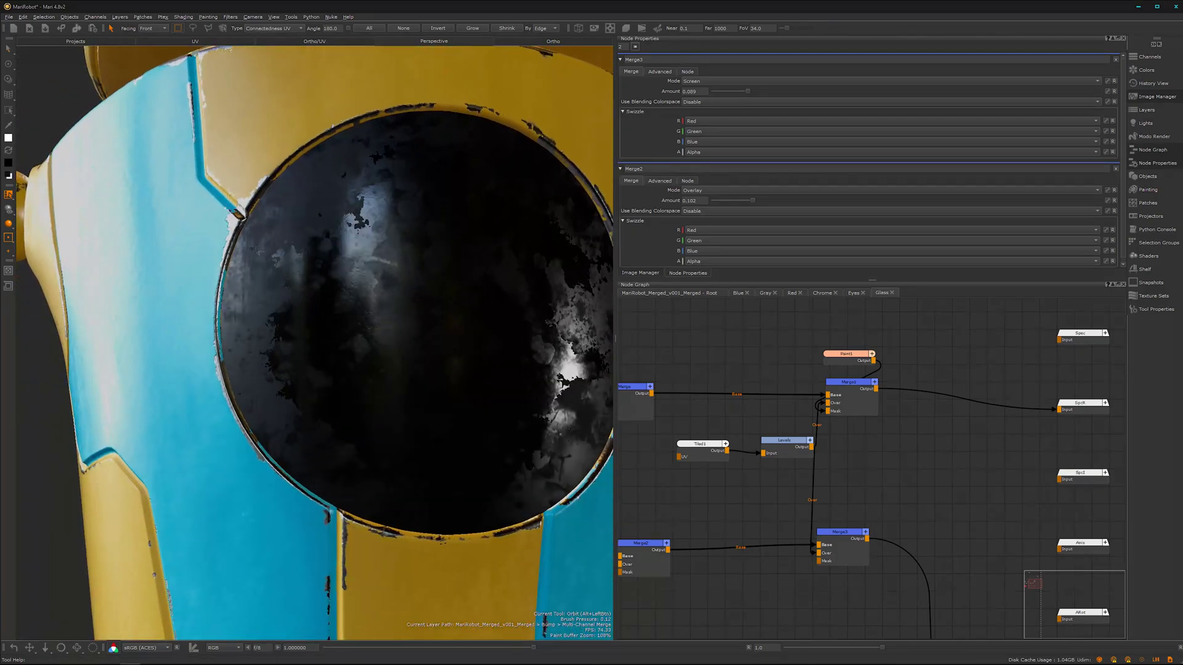
Examine the glass on the chest, eyes and waist band from several angles with the whole robot in view
alt+right_drag(405, 403, 277, 438)
alt+middle_drag(362, 395, 318, 306)
alt+drag(318, 307, 359, 402)
alt+middle_drag(359, 402, 371, 424)
alt+drag(373, 425, 317, 433)
scroll(318, 434, down, 6)
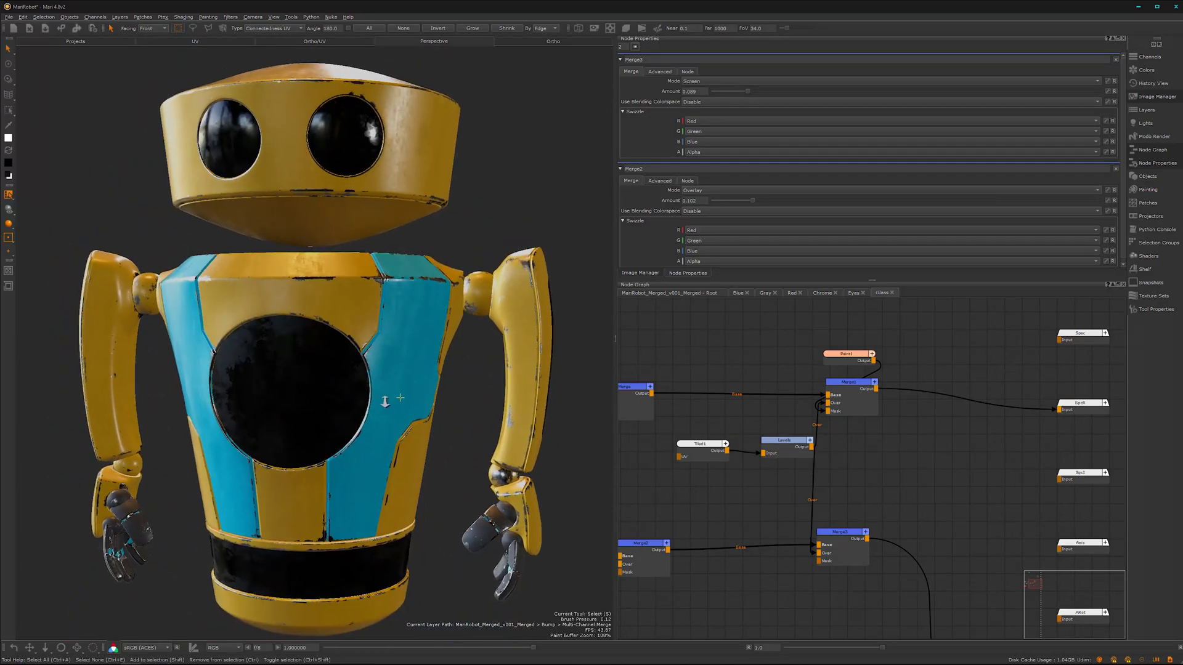
scroll(367, 350, up, 4)
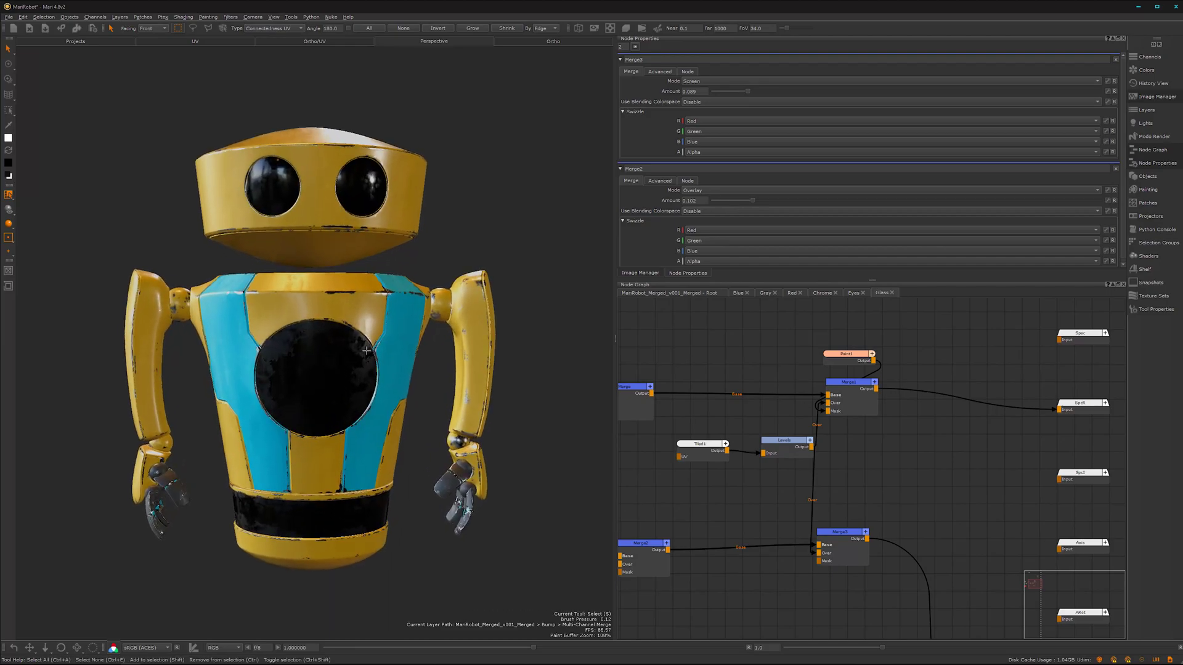
alt+drag(337, 439, 349, 395)
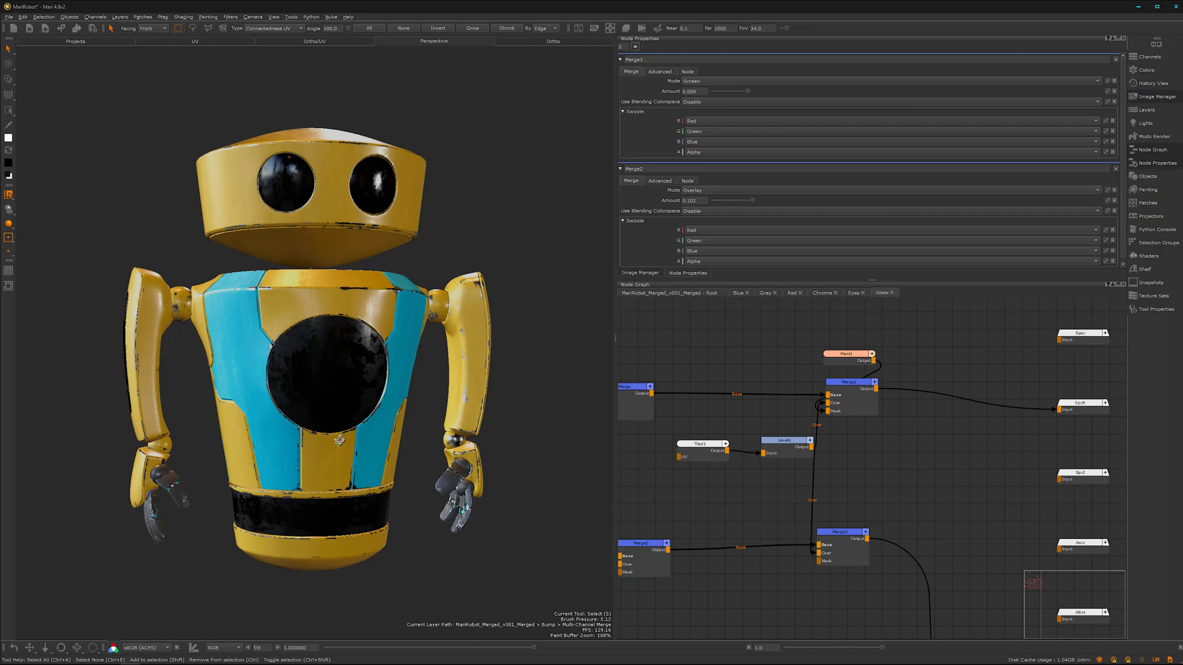
alt+drag(340, 440, 325, 348)
alt+middle_drag(308, 410, 317, 486)
mouse_move(317, 431)
alt+mouse_down()
mouse_move(330, 446)
mouse_move(310, 438)
alt+mouse_up()
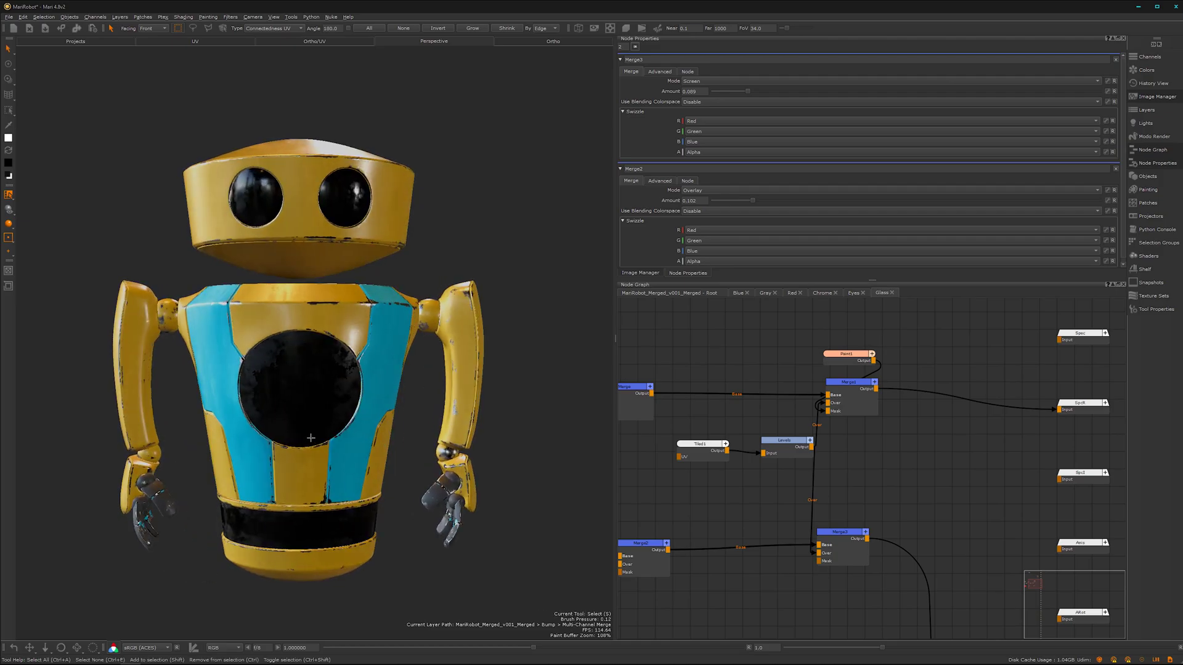
alt+middle_drag(371, 445, 417, 430)
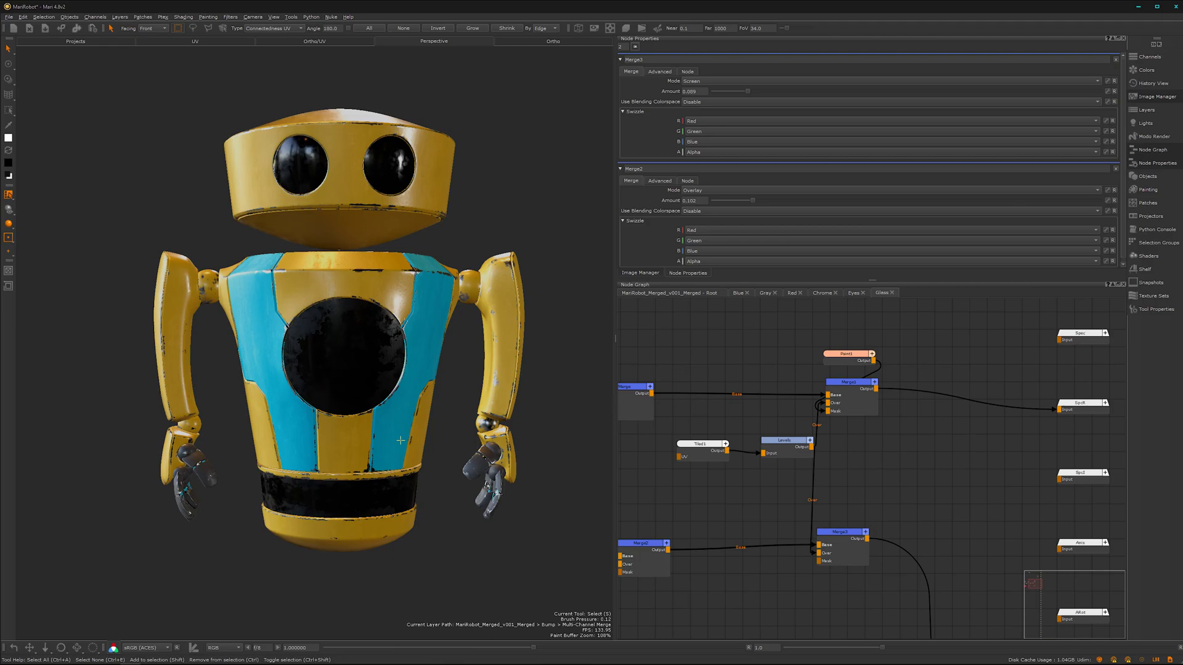
alt+drag(401, 440, 351, 423)
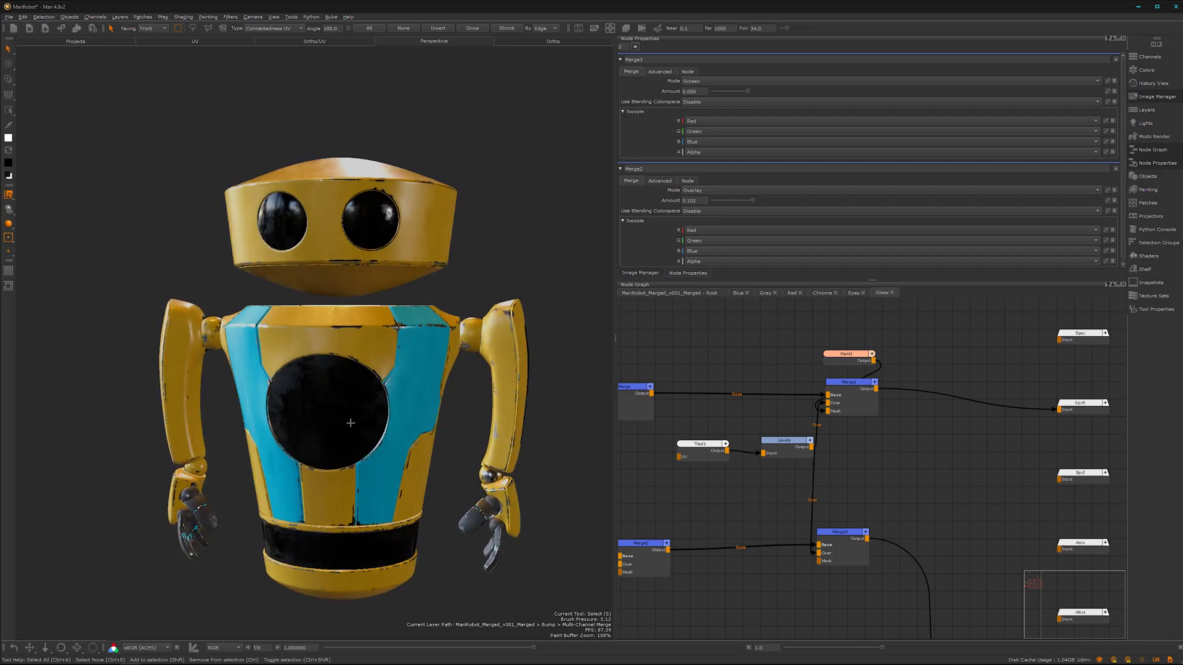